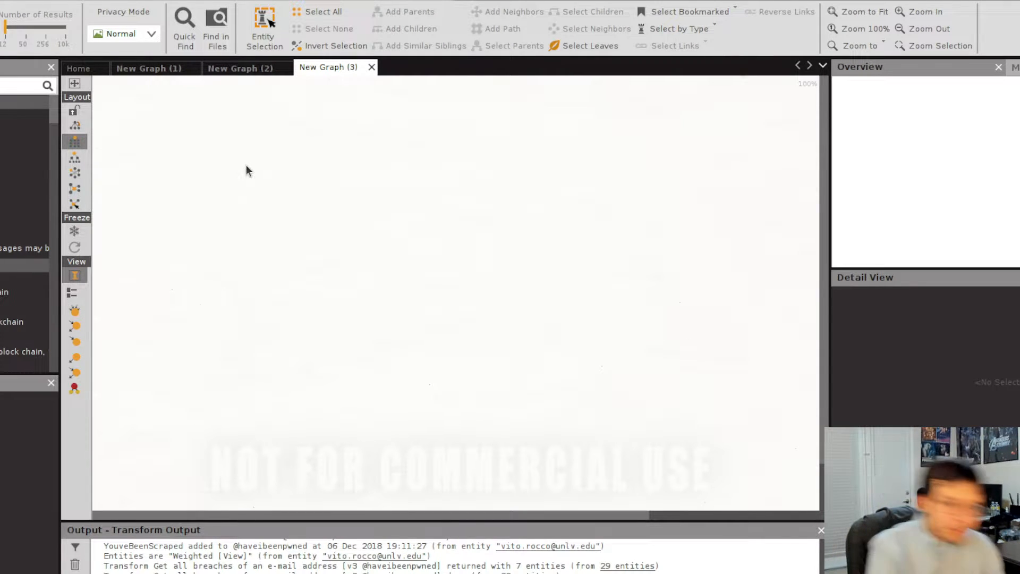
Add a Domain entity to the empty graph, rename it unlv.edu, and select it.
left_click(10, 183)
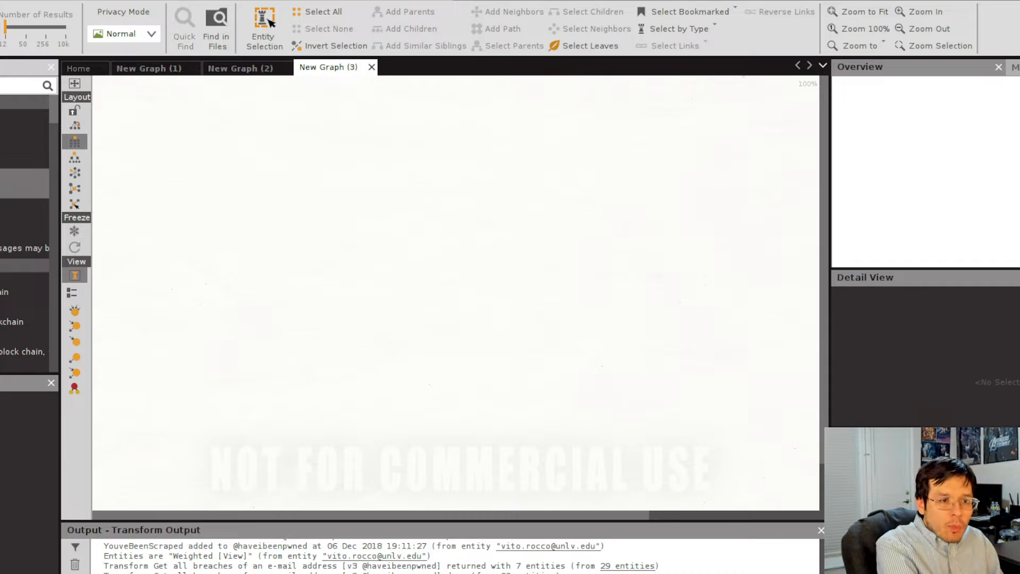
left_click_drag(11, 183, 390, 190)
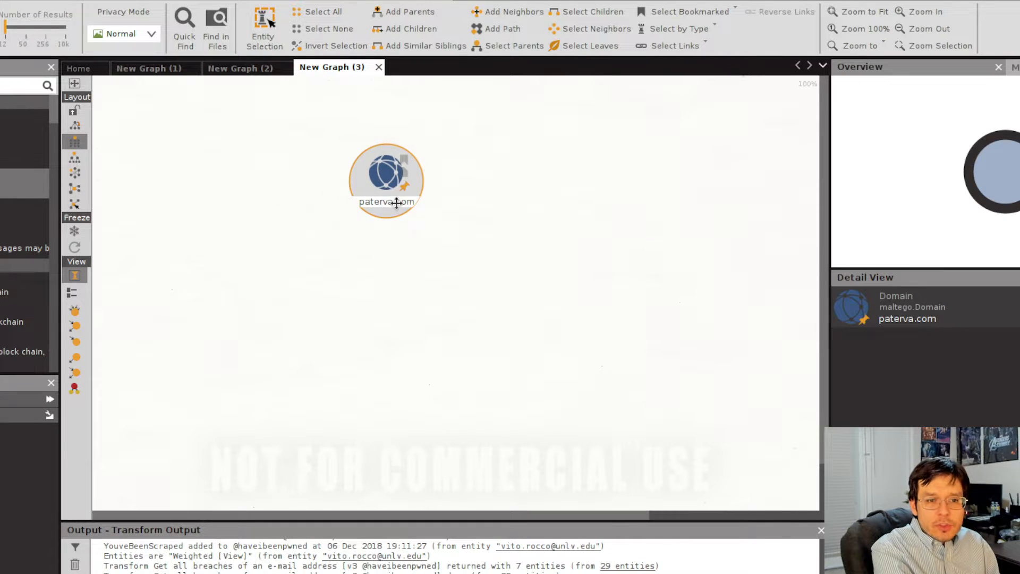
double_click(397, 203)
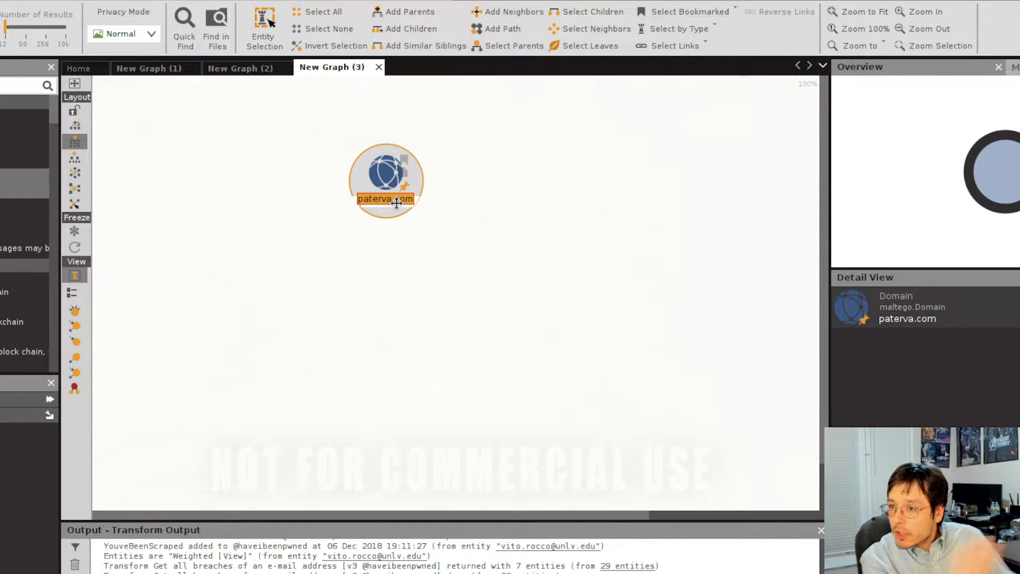
type("unlv.edu")
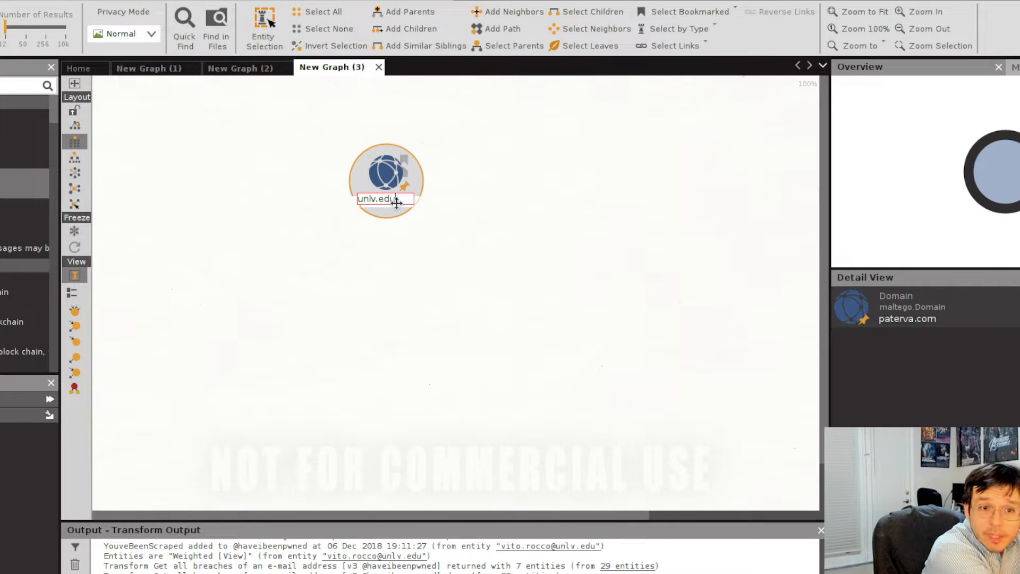
key("Return")
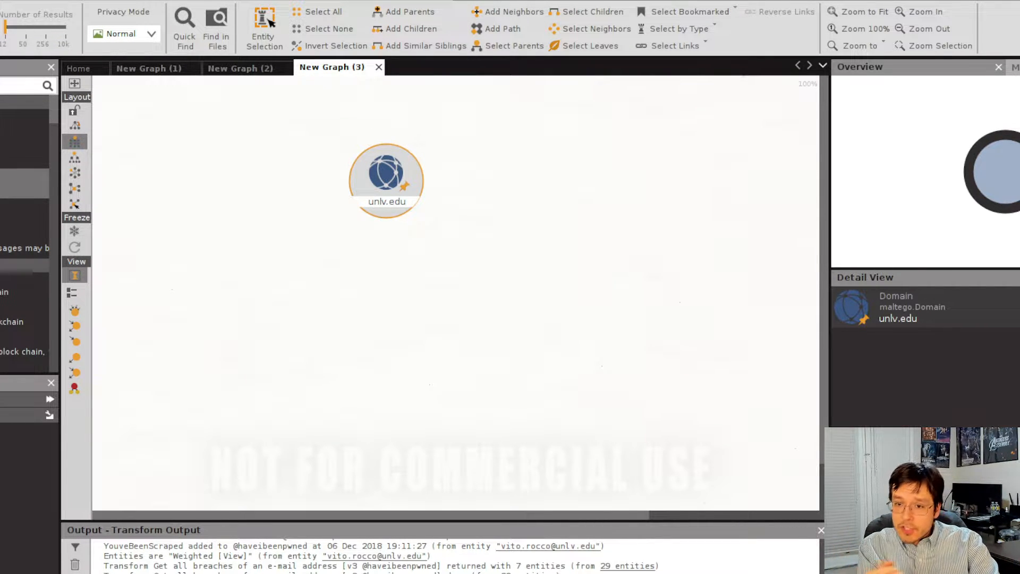
left_click(417, 279)
left_click(381, 180)
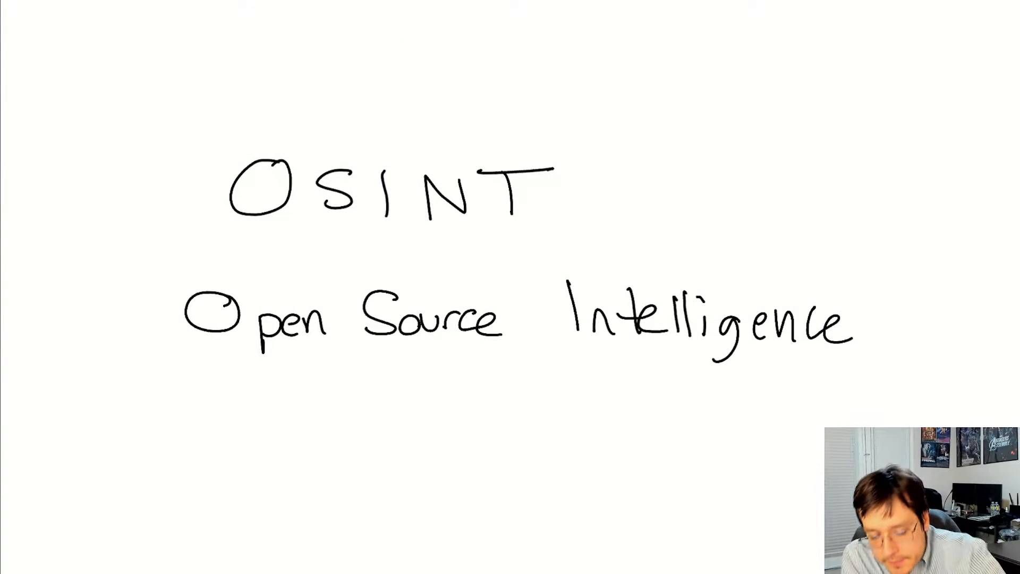
left_click_drag(297, 523, 342, 509)
mouse_move(372, 472)
left_mouse_down()
mouse_move(375, 508)
mouse_move(371, 499)
left_mouse_up()
left_click_drag(424, 468, 429, 503)
left_click(443, 500)
scroll(510, 287, "down", 4)
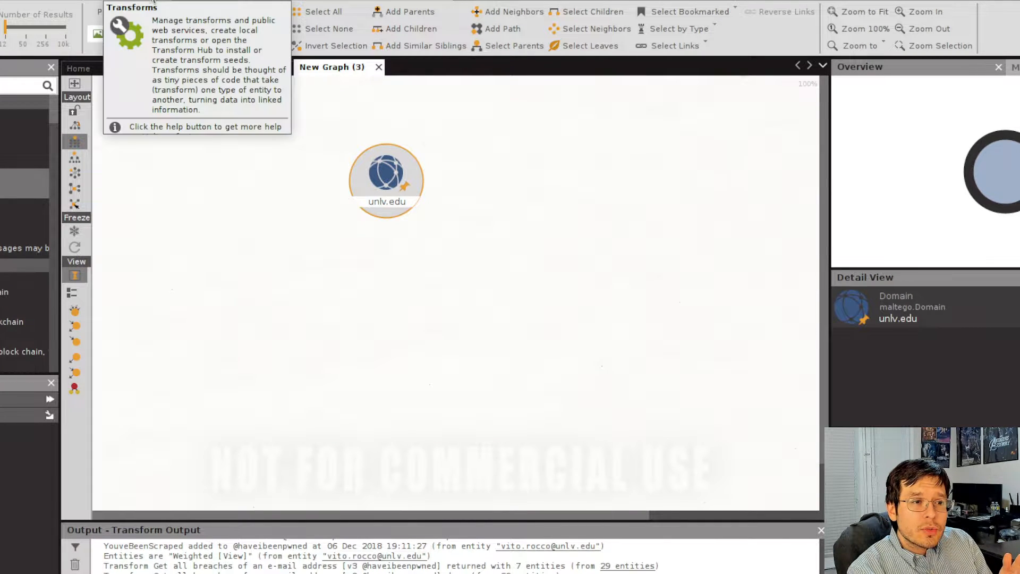
Find the FlightAware item in the Transform Hub and install its transforms.
left_click(153, 1)
double_click(78, 68)
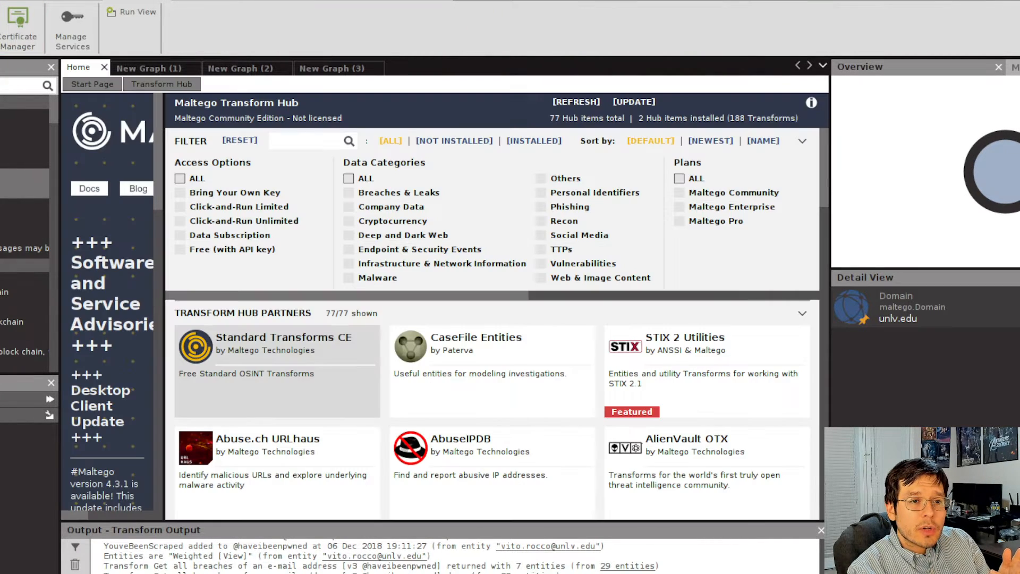
scroll(596, 414, "down", 8)
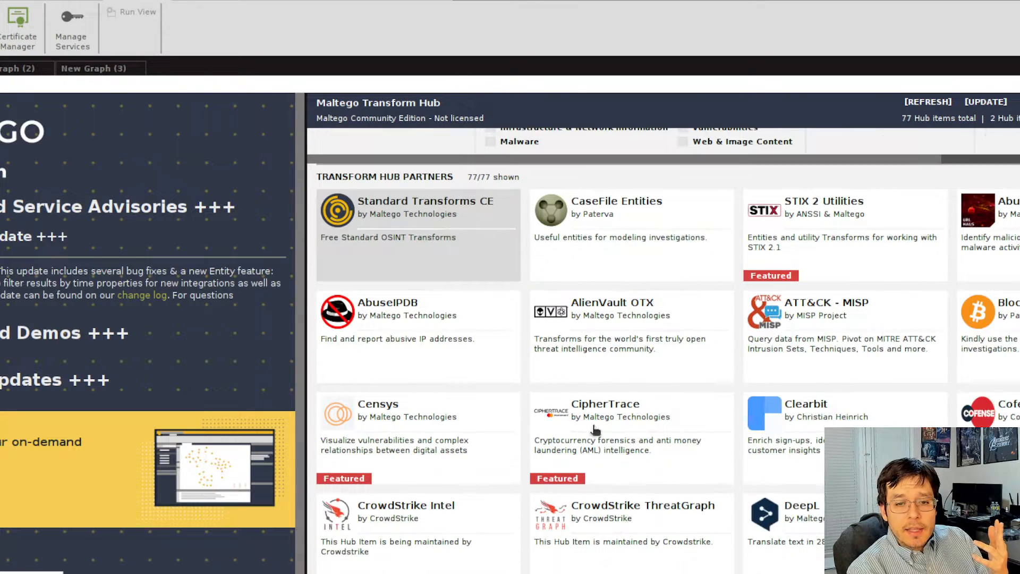
scroll(655, 490, "down", 1)
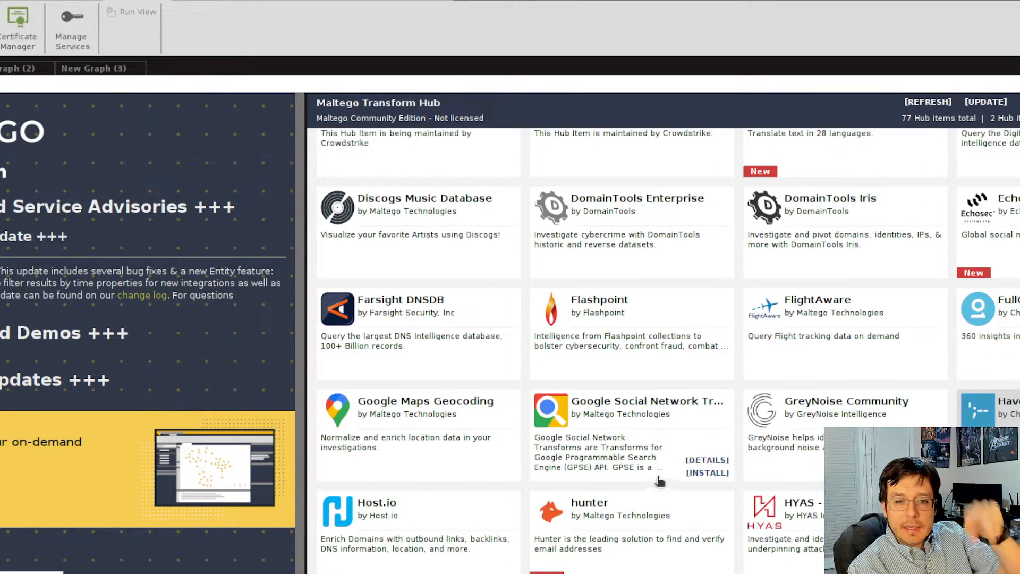
mouse_move(930, 376)
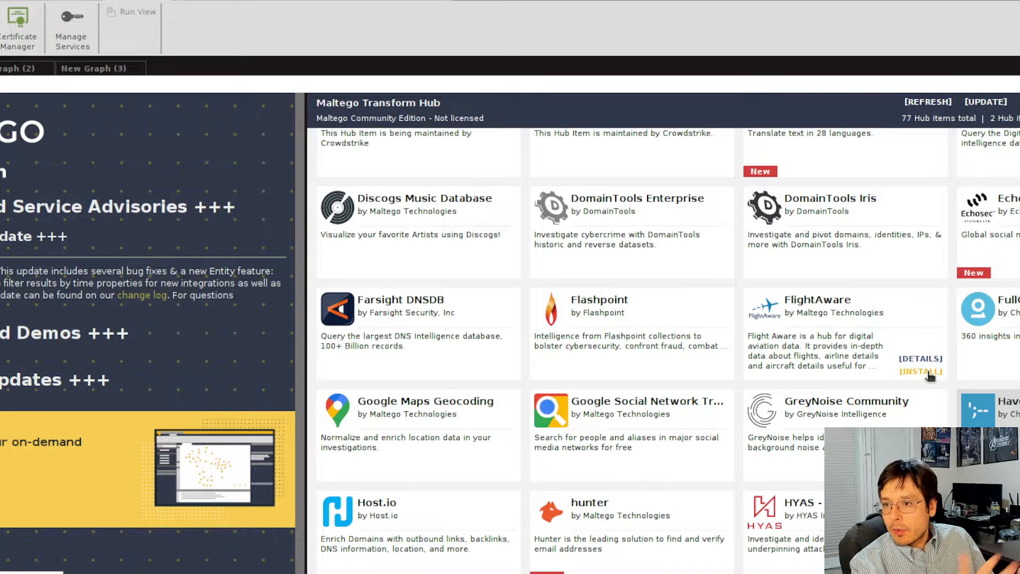
left_click(931, 372)
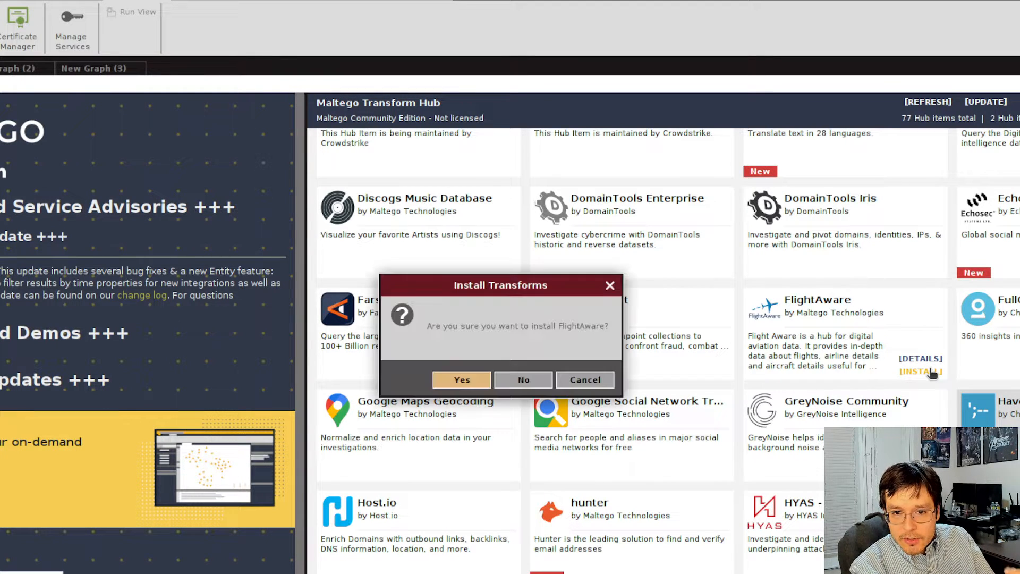
left_click(458, 379)
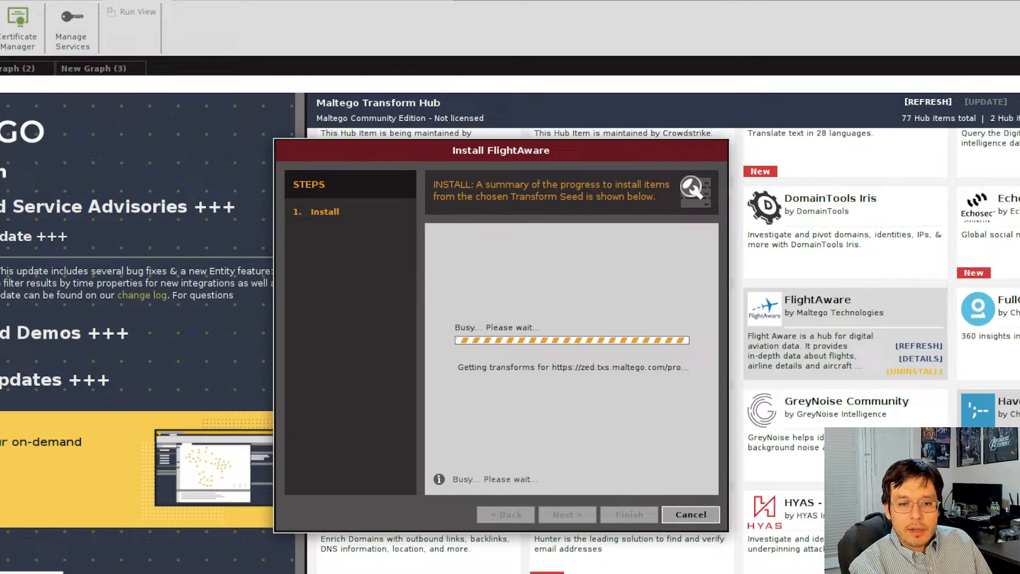
left_click(632, 517)
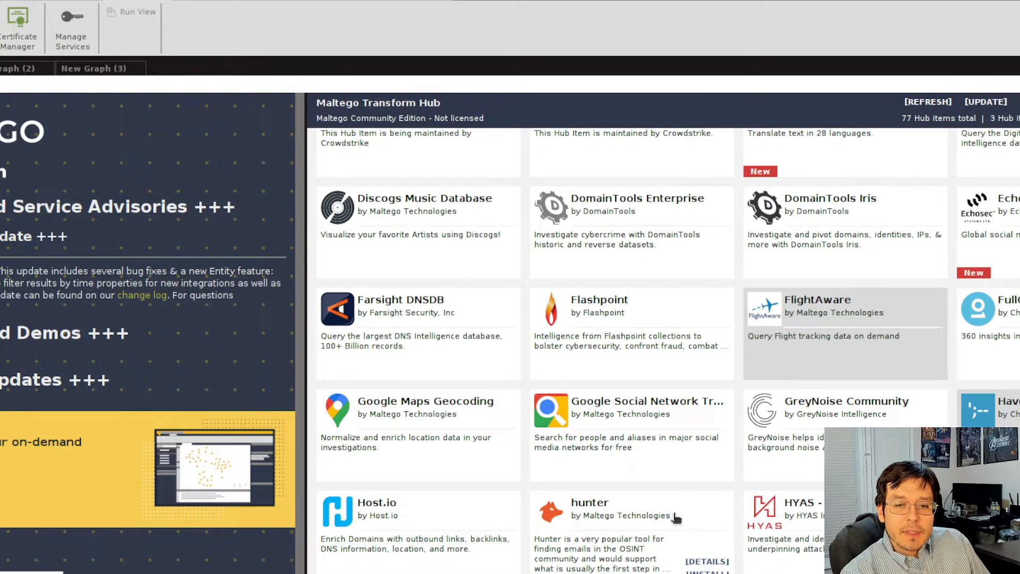
Return to New Graph (3) and run all transforms on the unlv.edu domain entity.
scroll(723, 500, "down", 2)
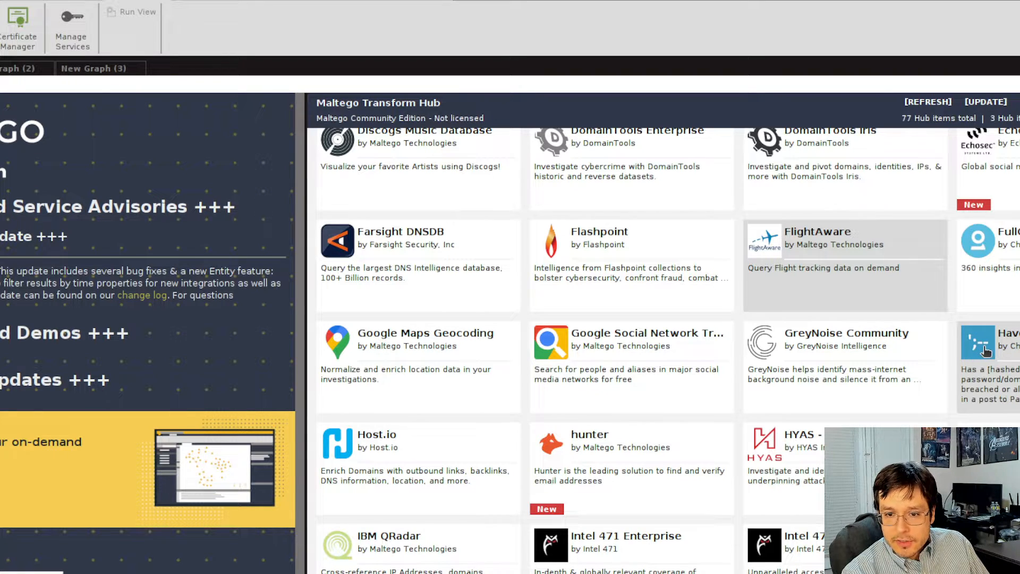
left_click(88, 68)
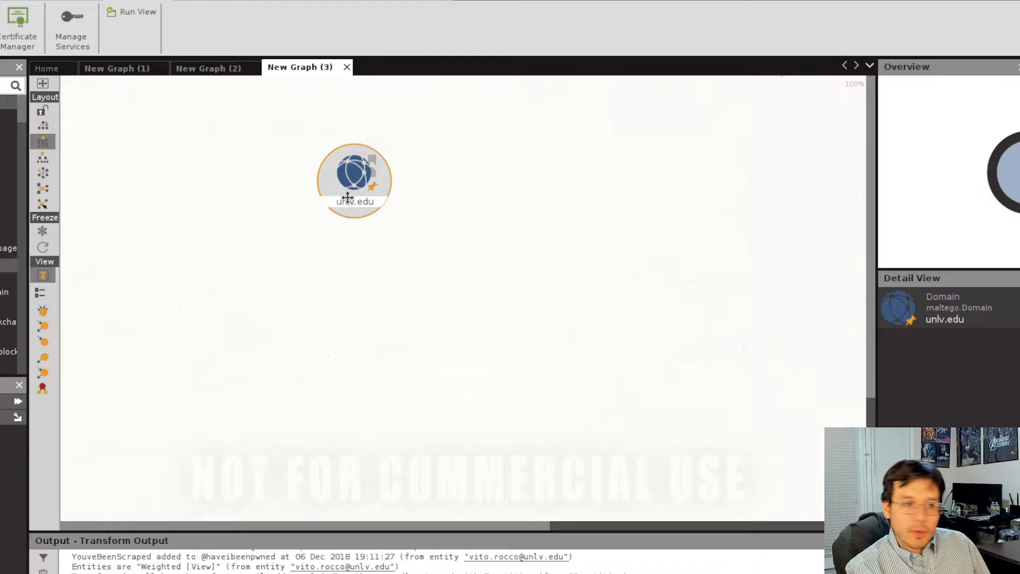
left_click(372, 260)
left_click(343, 190)
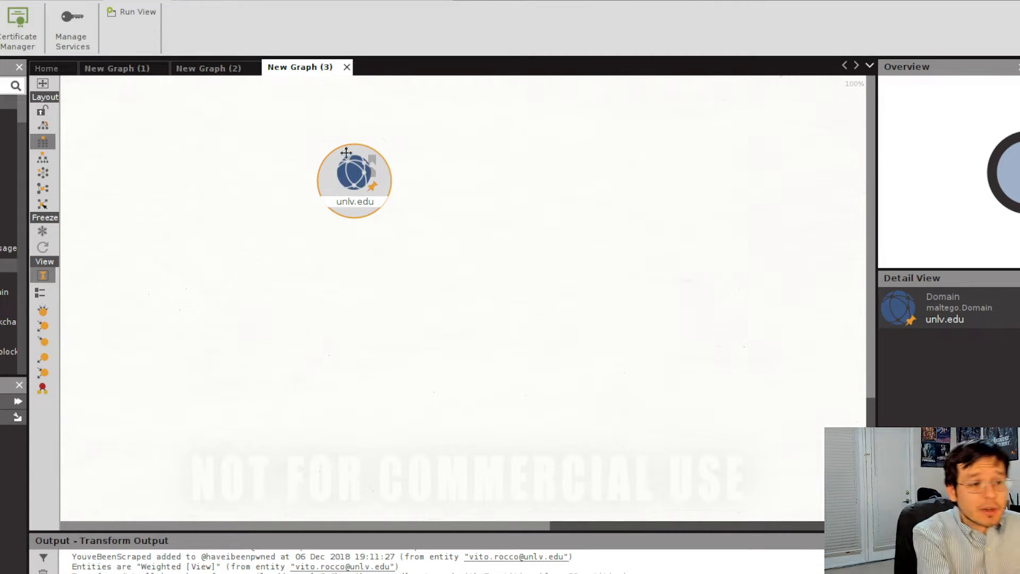
left_click(18, 401)
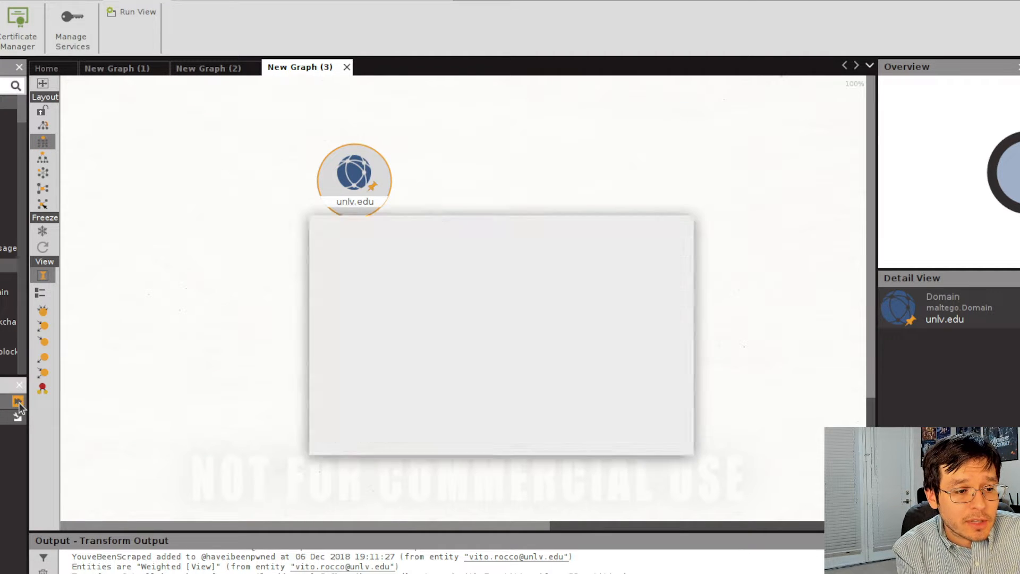
left_click(612, 447)
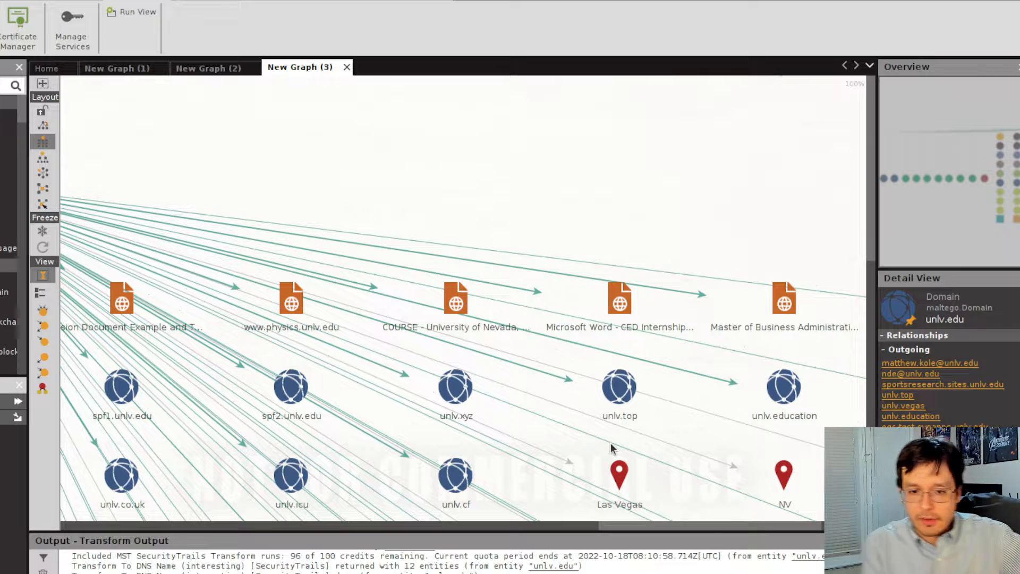
Examine the overall result graph of unlv.edu and its document, domain and mail server entities.
scroll(460, 228, "down", 2)
scroll(460, 229, "down", 5)
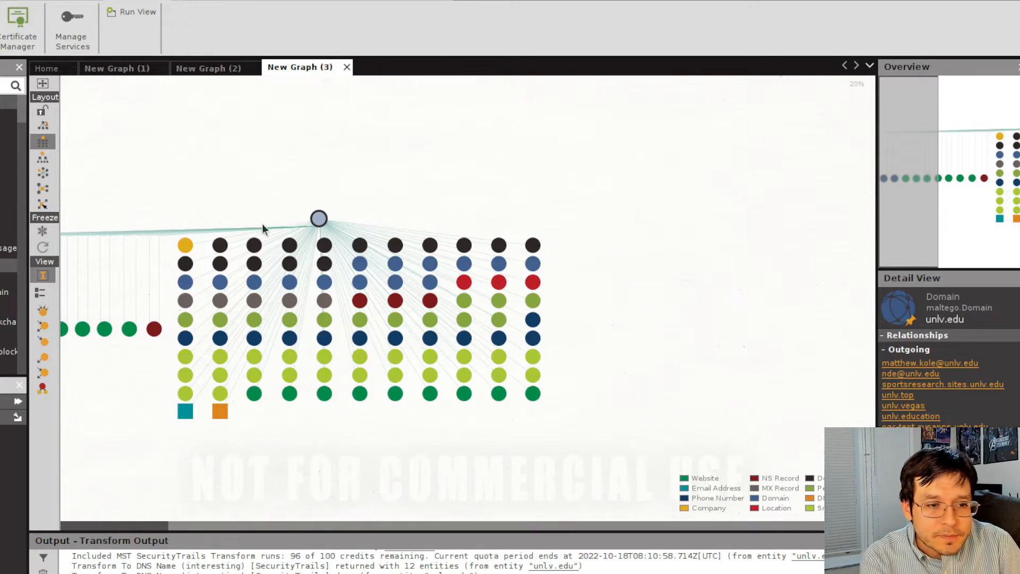
scroll(234, 196, "up", 5)
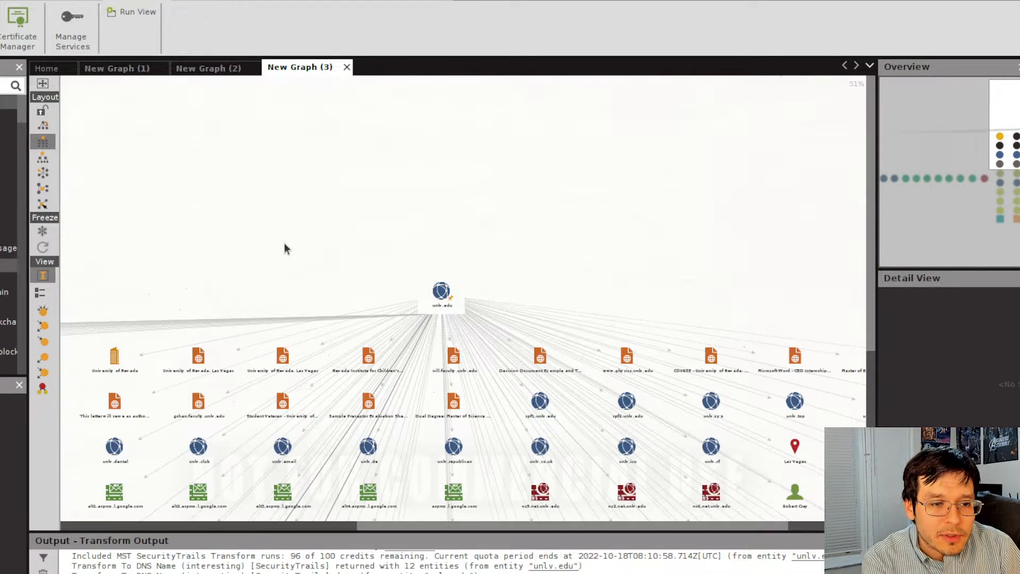
scroll(332, 275, "up", 2)
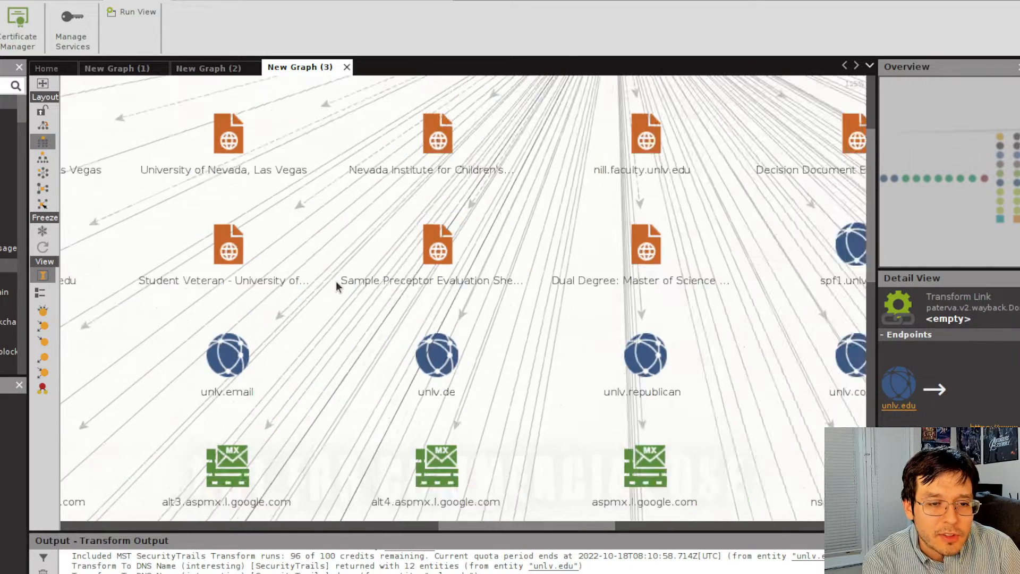
scroll(336, 282, "down", 2)
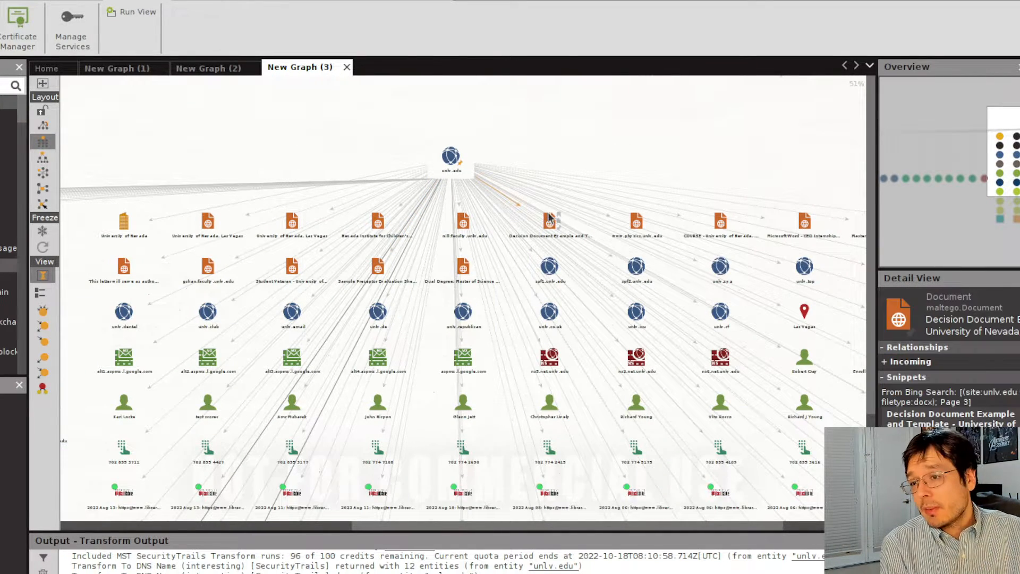
scroll(552, 220, "up", 3)
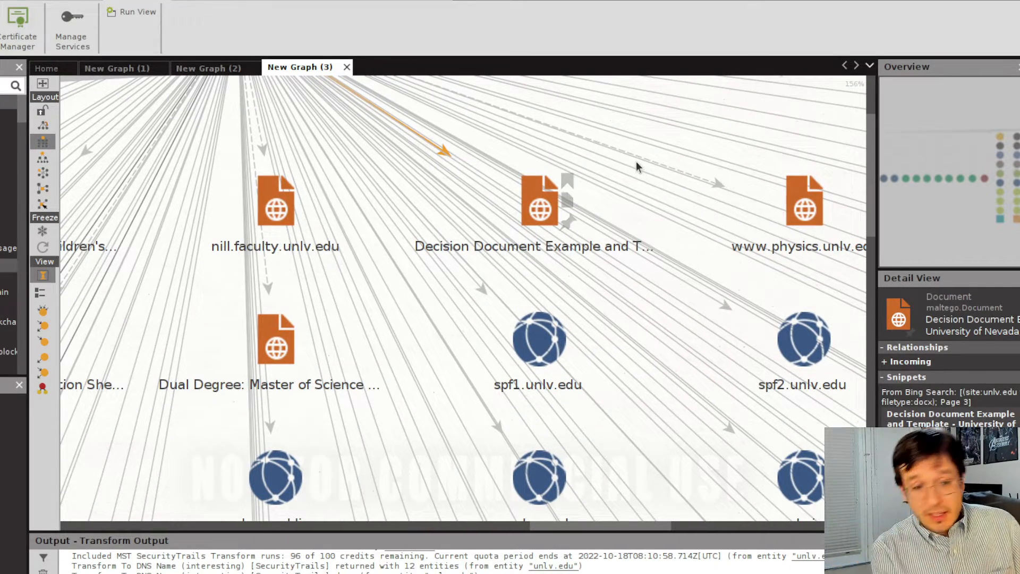
scroll(661, 260, "down", 2)
left_click_drag(660, 277, 637, 221)
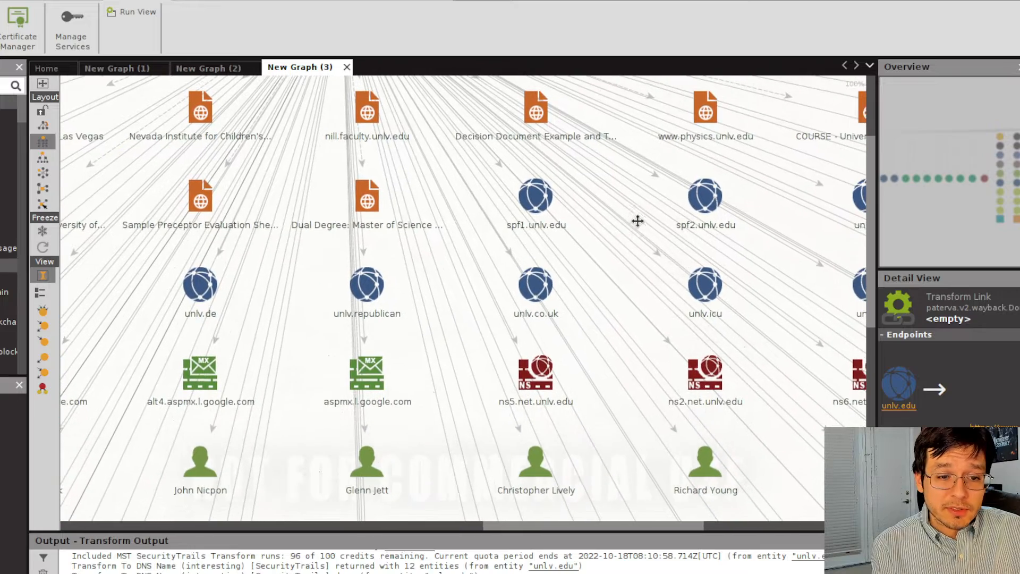
scroll(587, 297, "up", 1)
scroll(576, 309, "down", 1)
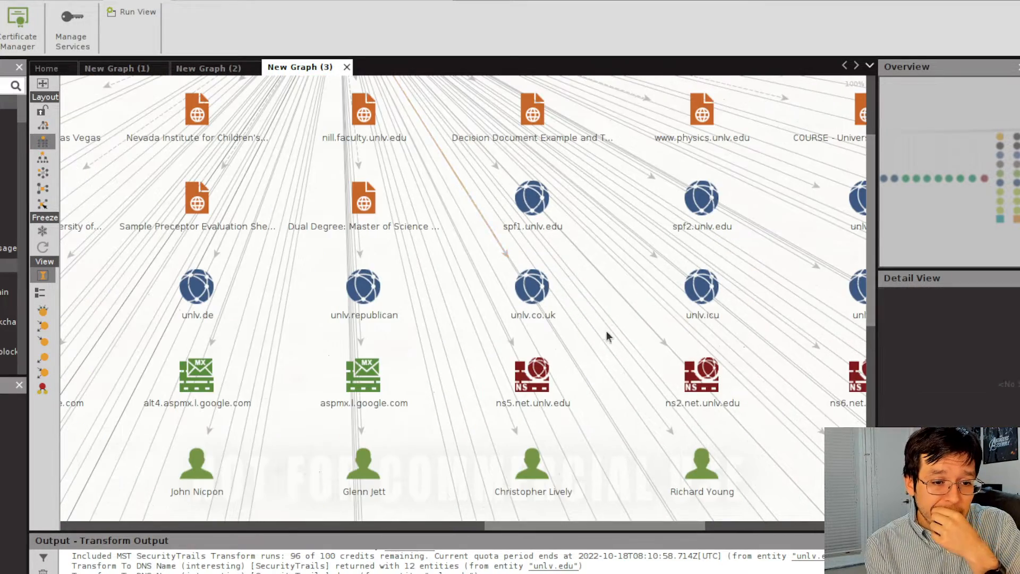
Examine the person, location, phone number and archived snapshot entities linked to unlv.edu.
left_click_drag(607, 330, 588, 228)
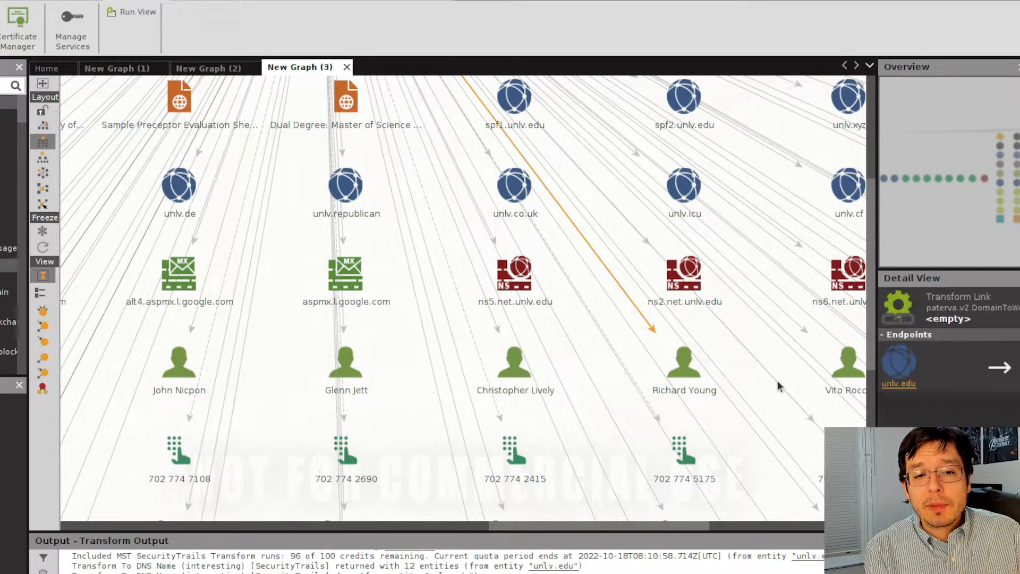
left_click_drag(747, 374, 496, 334)
left_click_drag(670, 333, 500, 343)
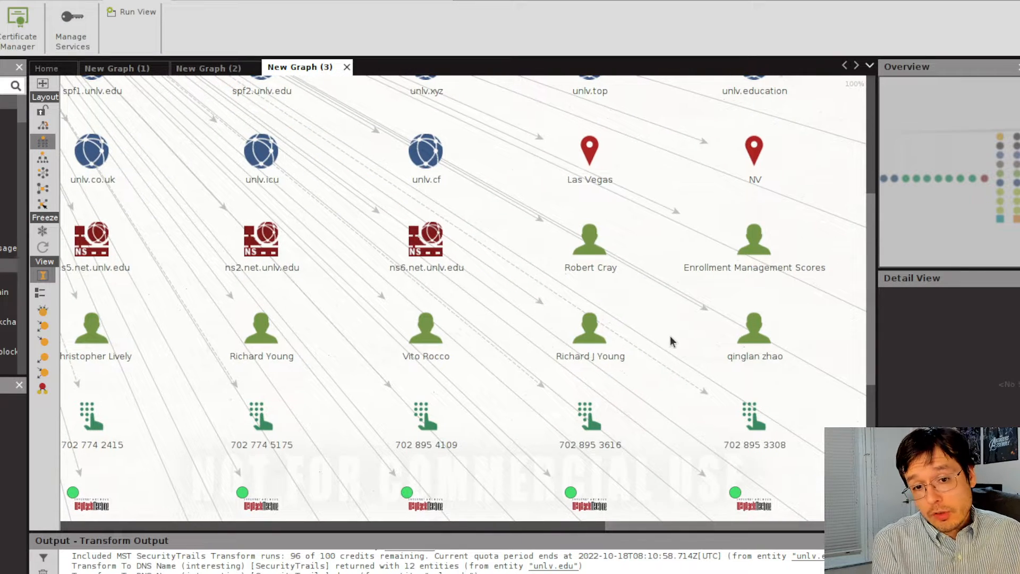
left_click_drag(672, 341, 455, 336)
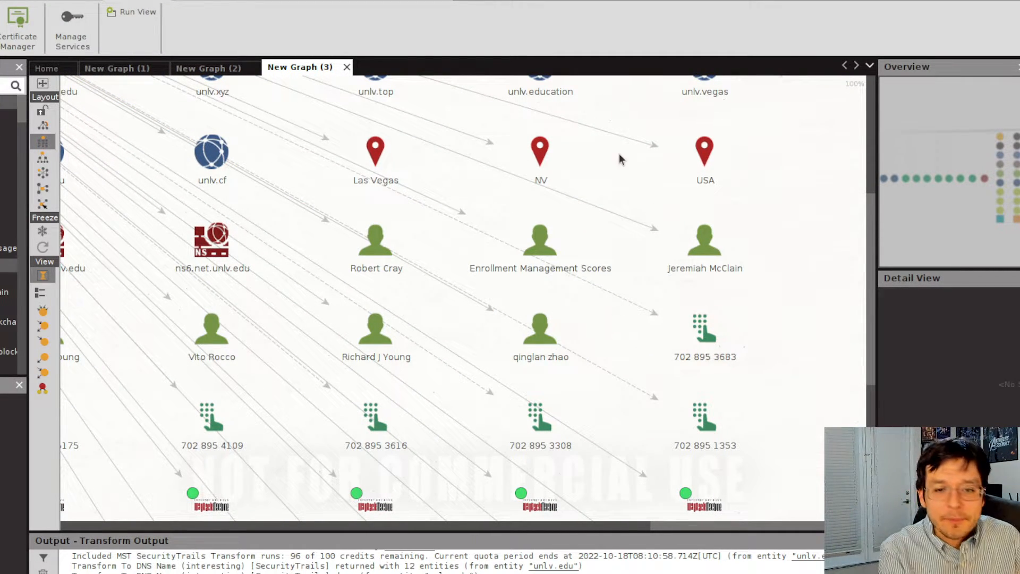
left_click_drag(630, 360, 796, 153)
mouse_move(375, 257)
left_mouse_down()
mouse_move(560, 284)
mouse_move(664, 261)
left_mouse_up()
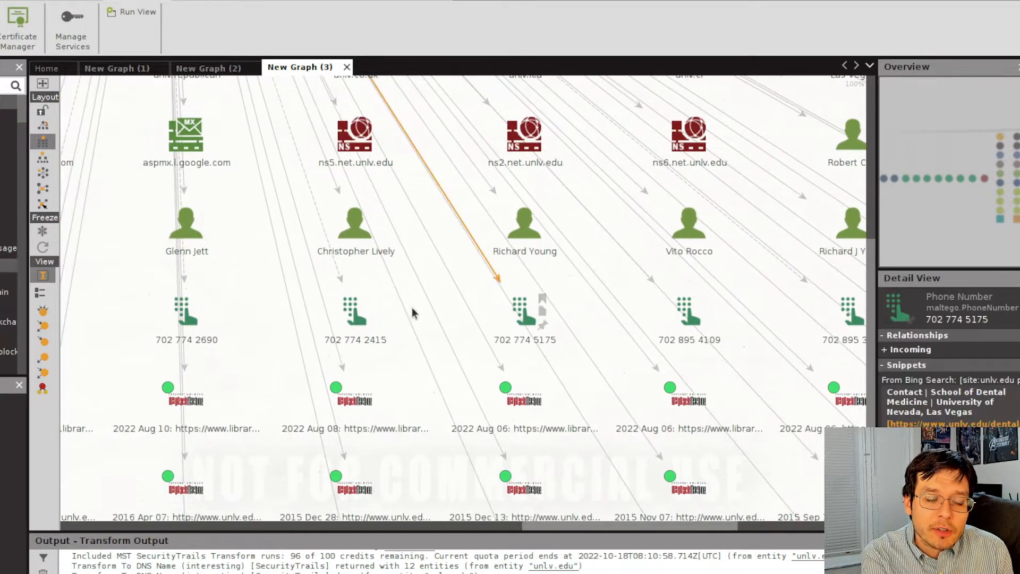
left_click_drag(412, 312, 642, 302)
left_click_drag(496, 292, 692, 223)
scroll(566, 239, "down", 2)
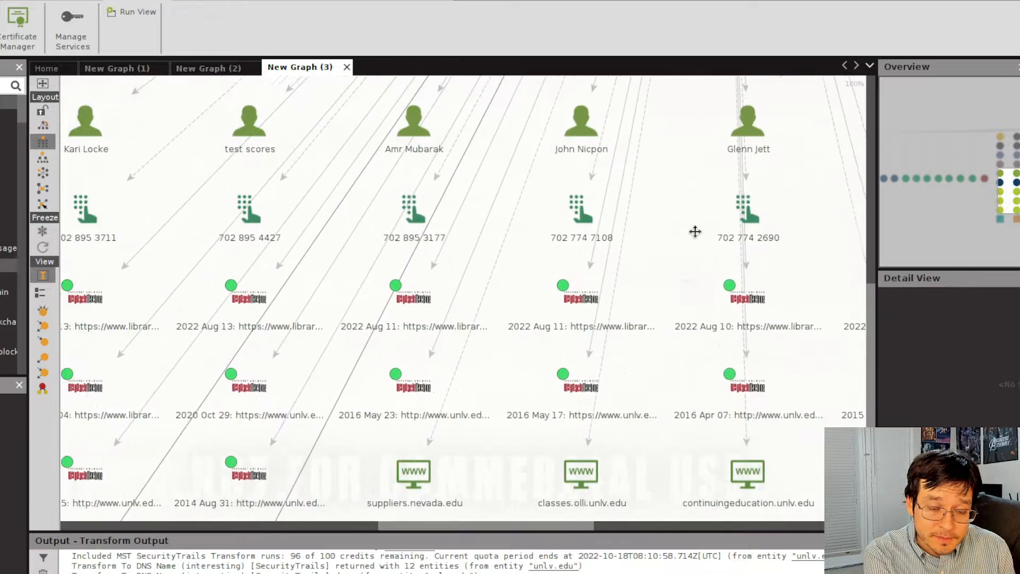
left_click_drag(209, 250, 305, 282)
left_click_drag(360, 240, 374, 218)
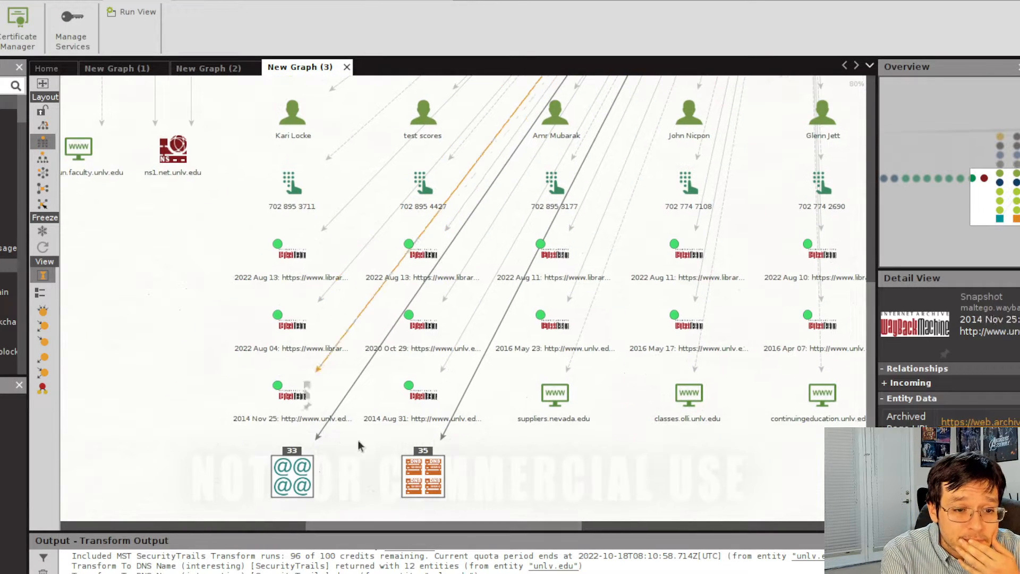
Select the email address collection beneath the snapshots and examine the addresses listed in its details.
left_click_drag(358, 440, 380, 301)
left_click(318, 352)
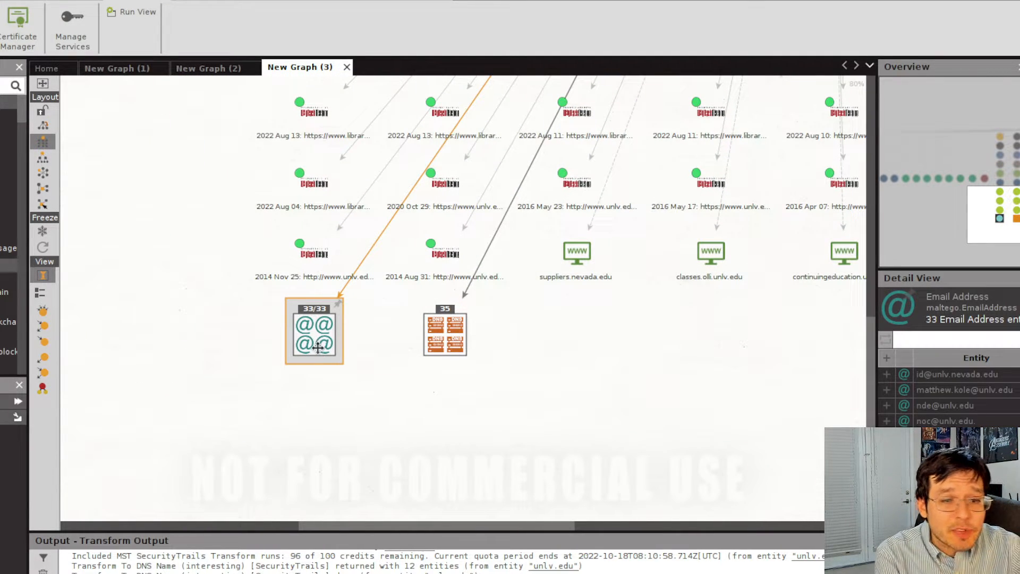
scroll(959, 417, "down", 3)
scroll(960, 420, "down", 3)
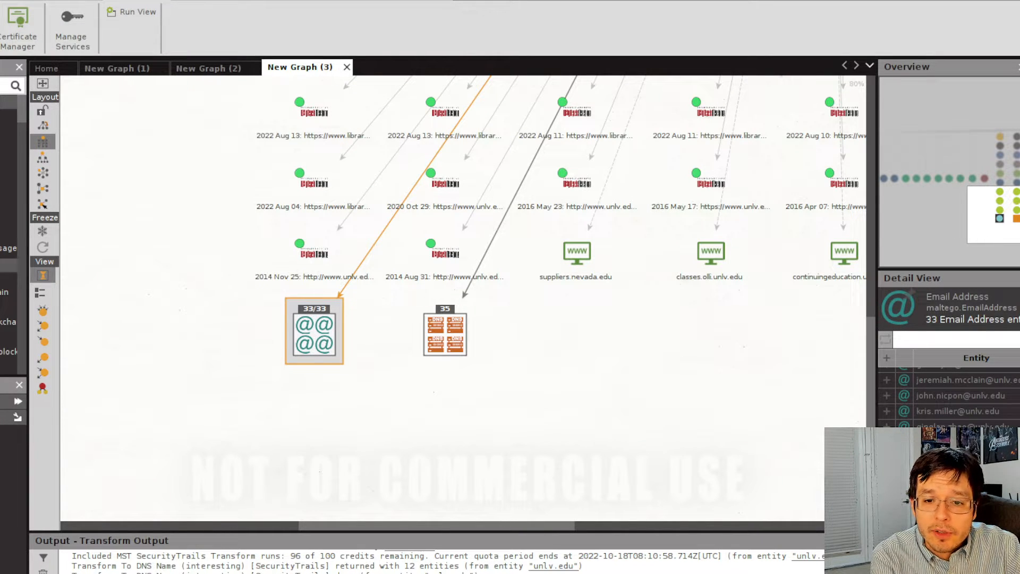
scroll(950, 398, "up", 6)
scroll(949, 397, "down", 3)
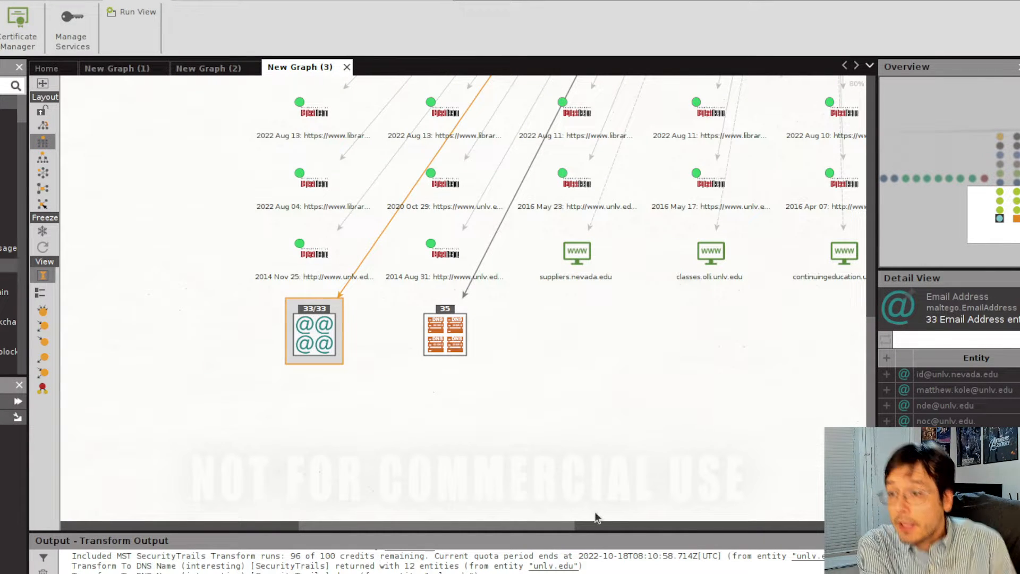
Examine the details of the first person entity in its row and the website entities linked to unlv.edu.
left_click_drag(166, 218, 431, 333)
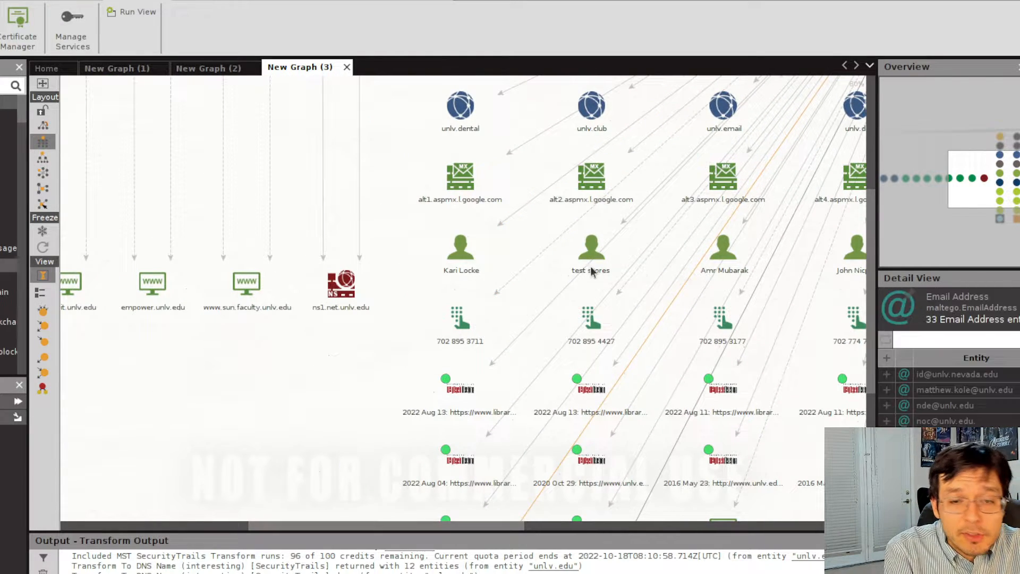
left_click(463, 261)
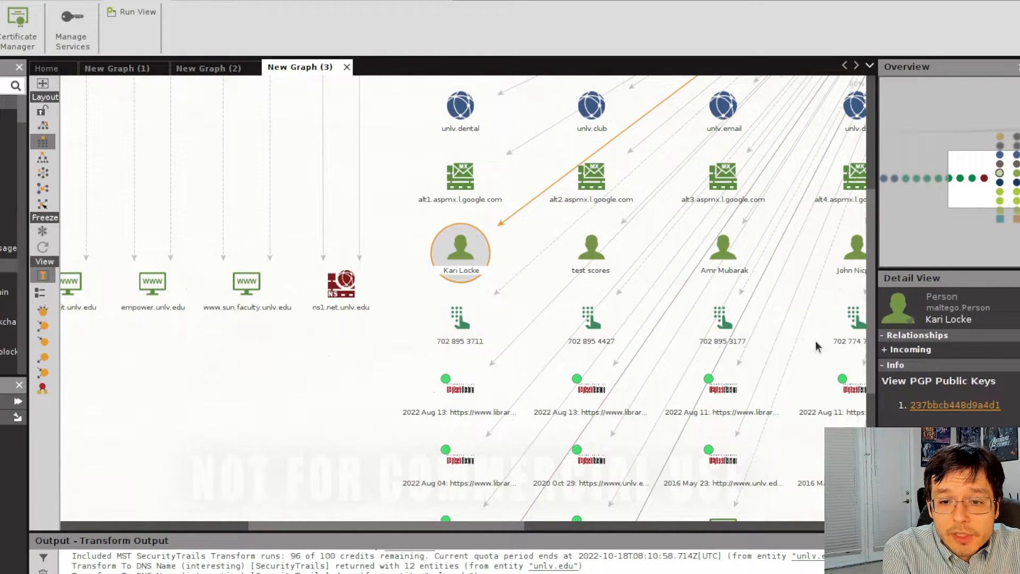
scroll(464, 425, "down", 5)
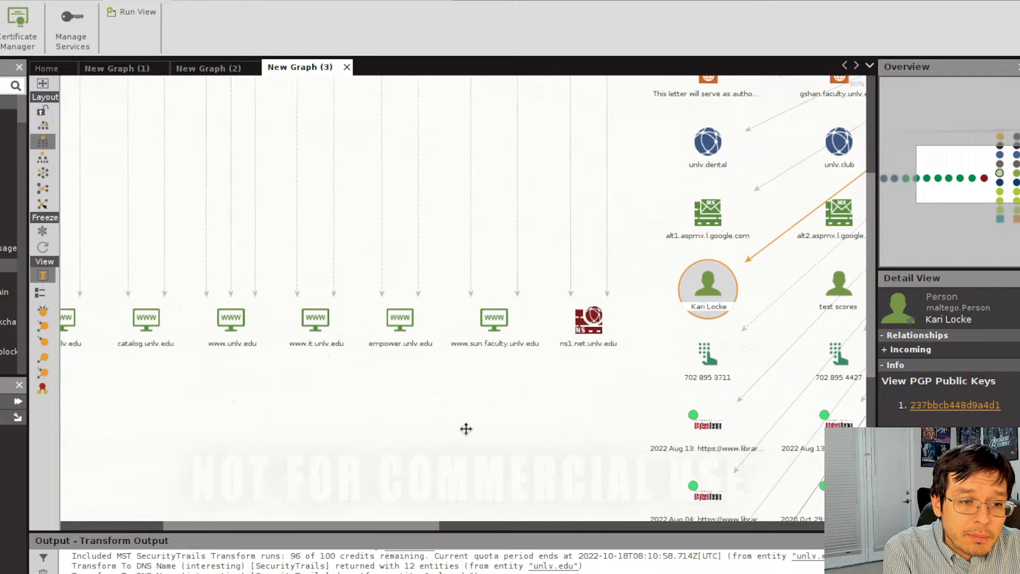
left_click_drag(251, 435, 575, 368)
scroll(489, 369, "up", 4)
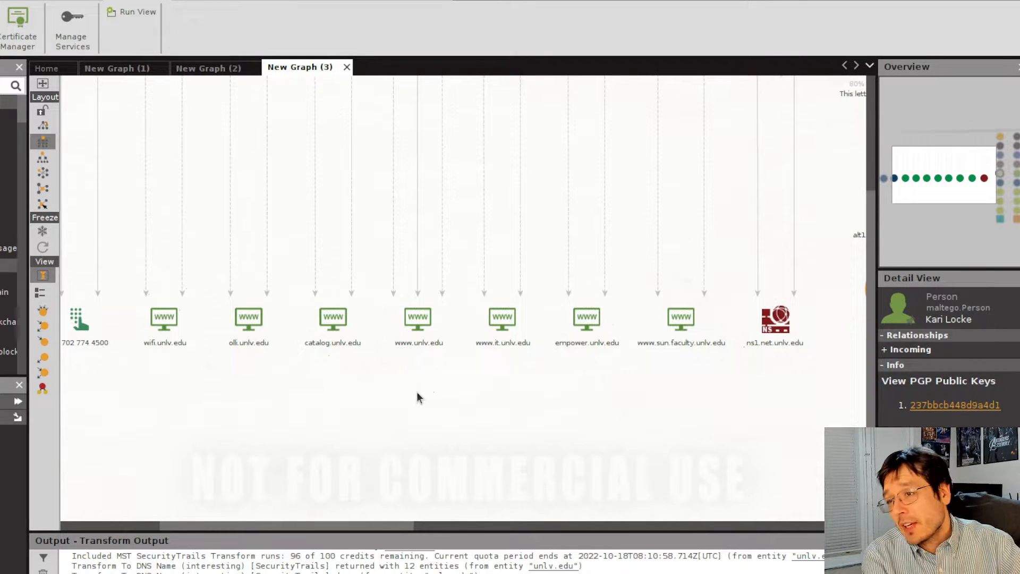
scroll(416, 391, "down", 4)
left_click_drag(565, 221, 356, 198)
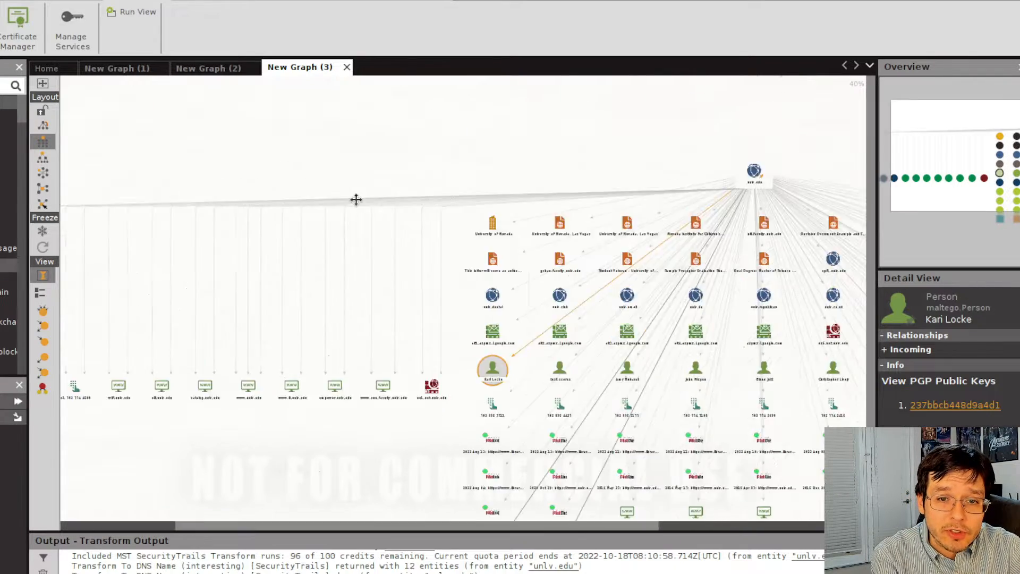
left_click_drag(690, 150, 446, 144)
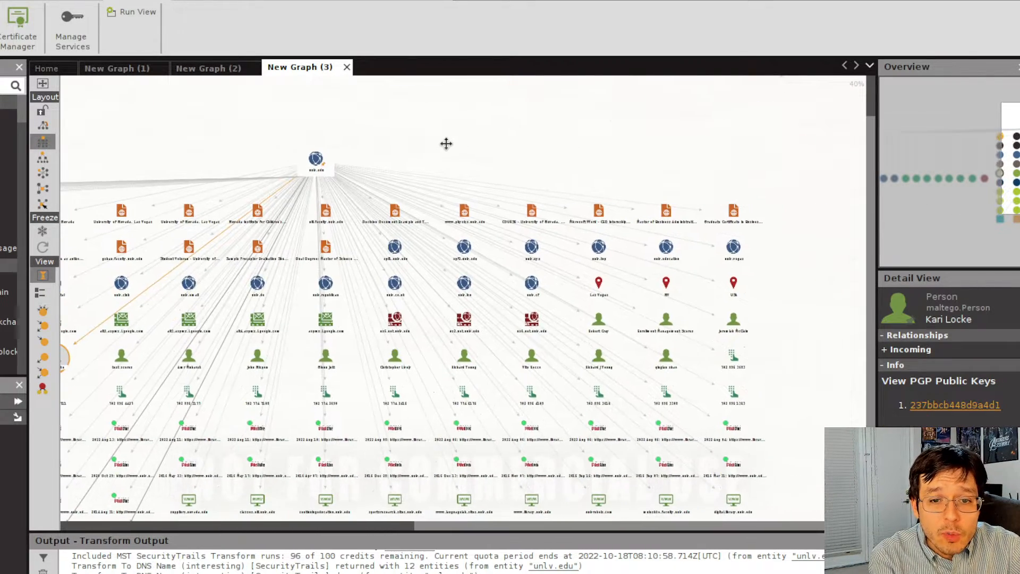
Find the email transforms for the unlv.edu domain entity and run To Email addresses [using Search Engine].
left_click(317, 160)
scroll(325, 154, "up", 4)
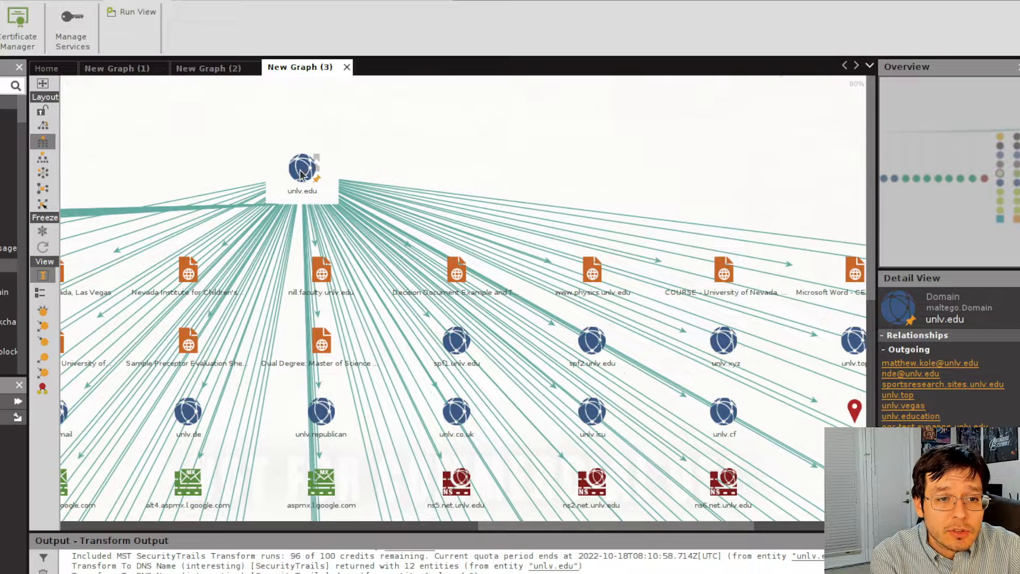
right_click(300, 174)
left_click(324, 193)
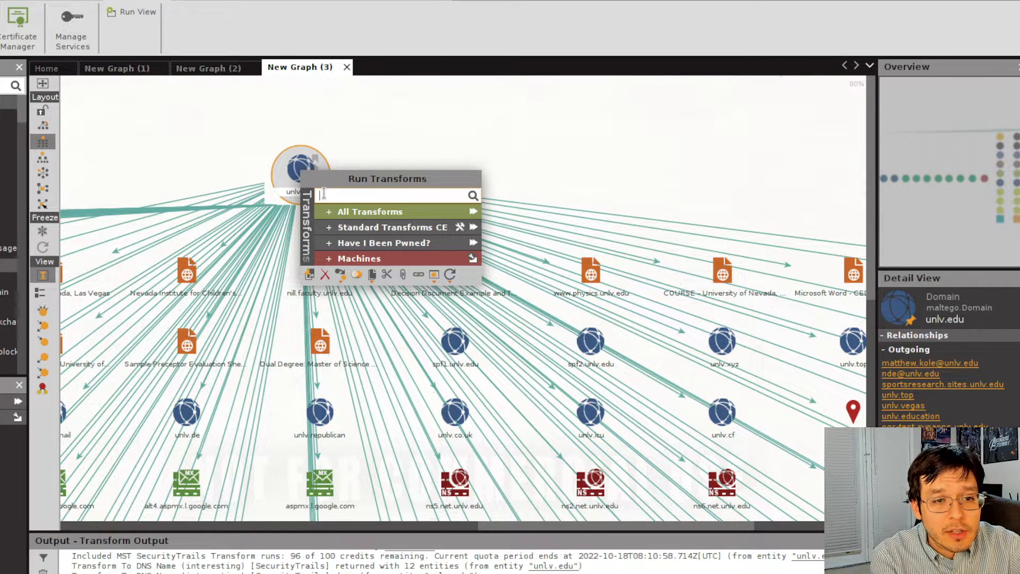
type("emai")
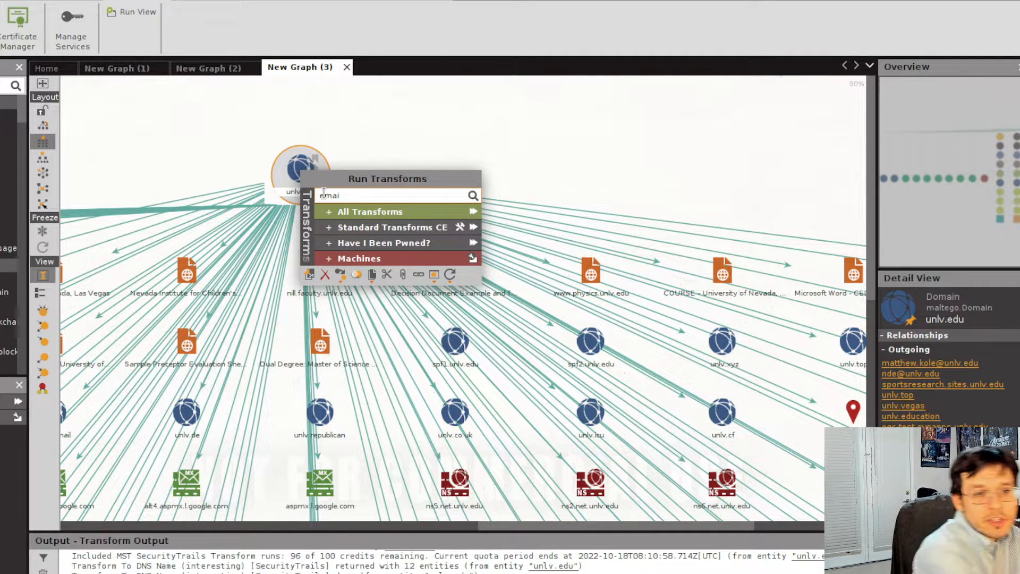
type("l")
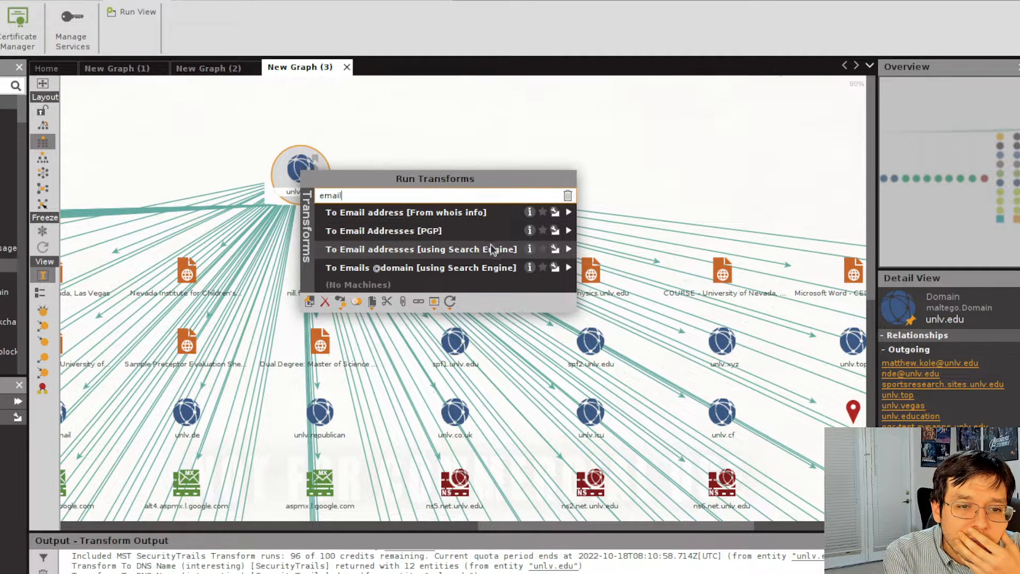
left_click(568, 250)
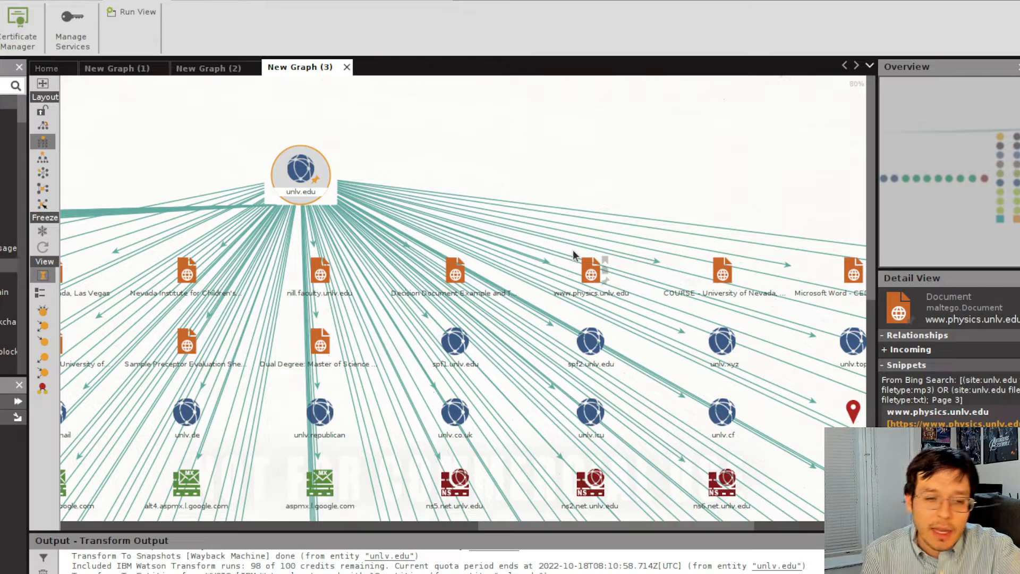
Examine the updated graph and read through the addresses in the email address collection.
scroll(553, 319, "down", 5)
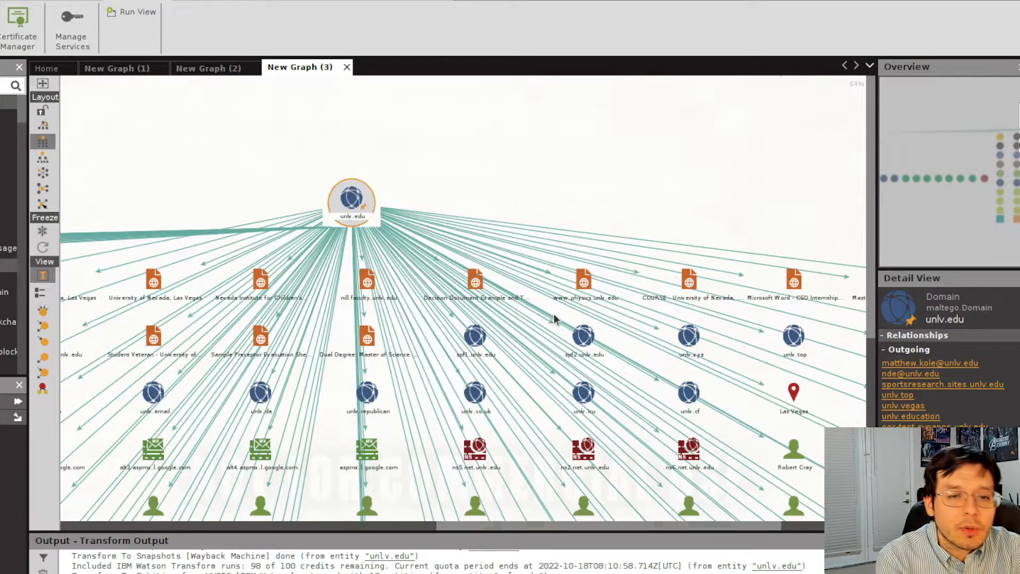
scroll(544, 320, "down", 1)
scroll(484, 413, "up", 8)
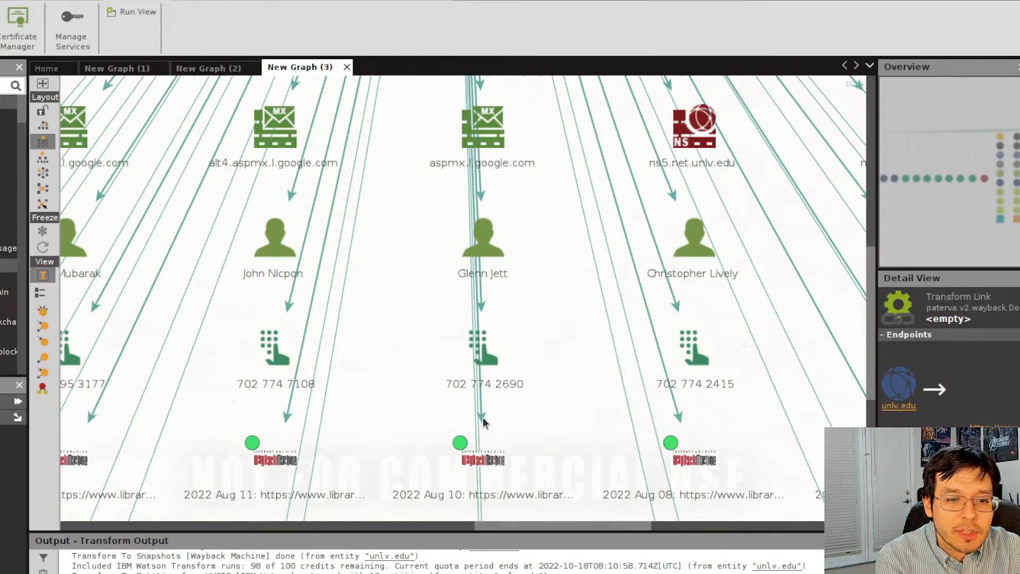
scroll(482, 419, "down", 5)
left_click_drag(455, 408, 430, 258)
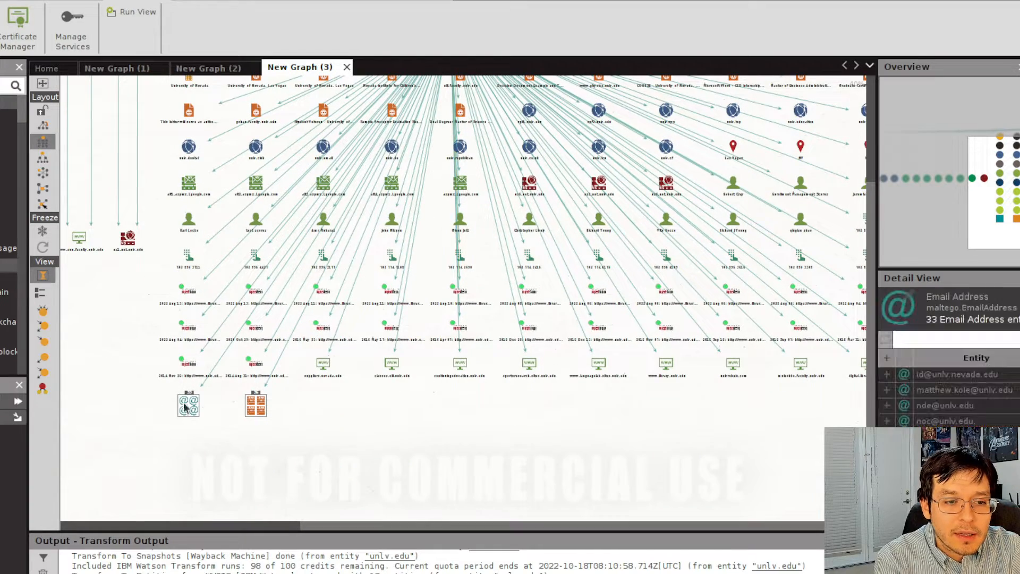
left_click_drag(217, 441, 184, 526)
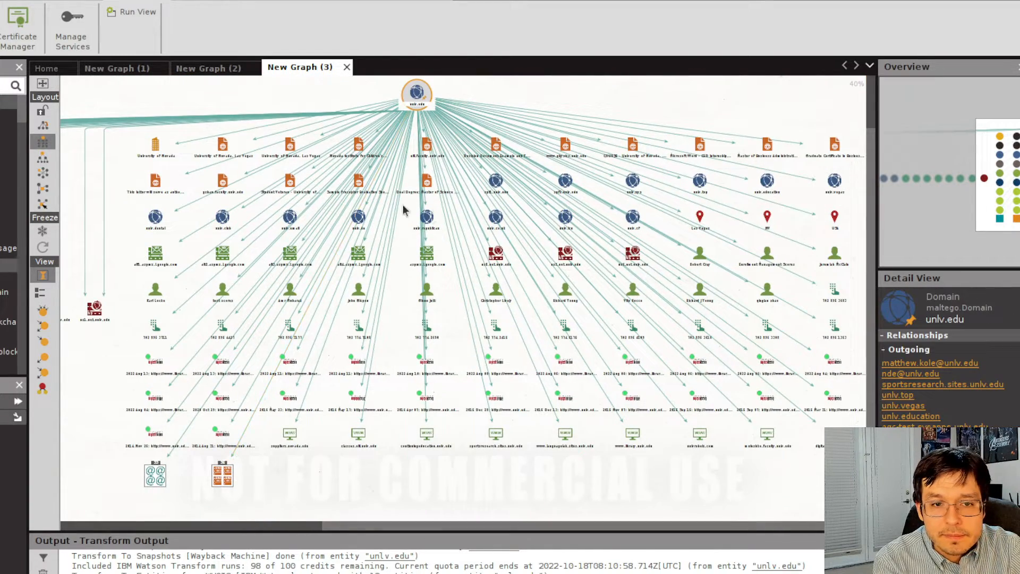
scroll(255, 409, "up", 5)
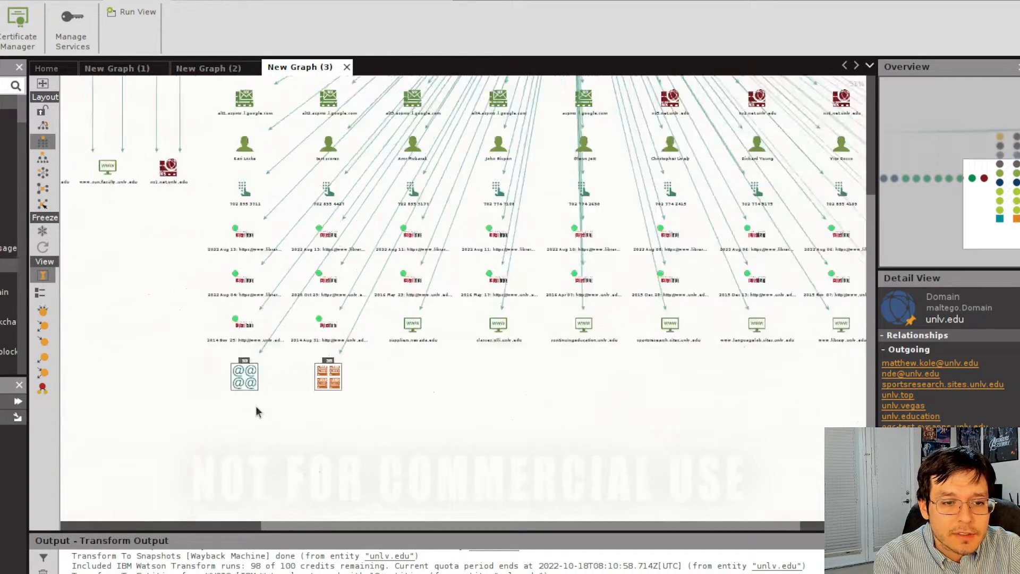
left_click(229, 348)
scroll(229, 348, "up", 5)
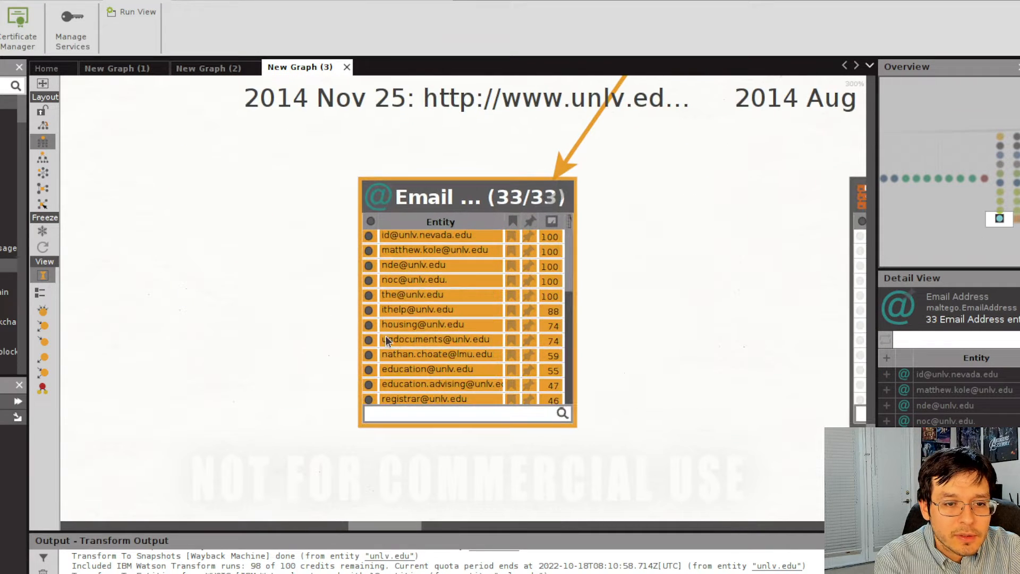
scroll(490, 343, "down", 7)
scroll(499, 329, "up", 7)
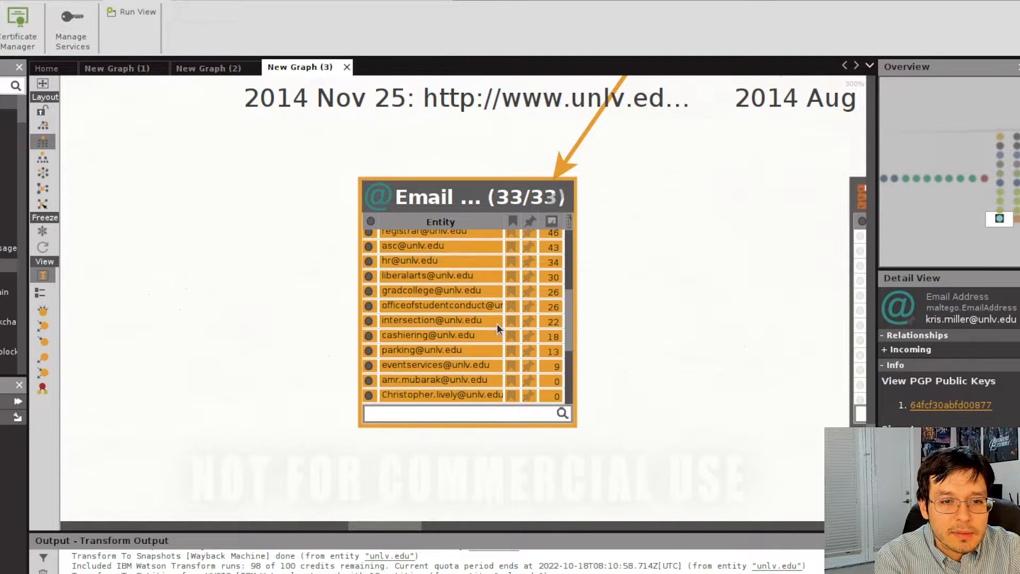
scroll(664, 245, "down", 10)
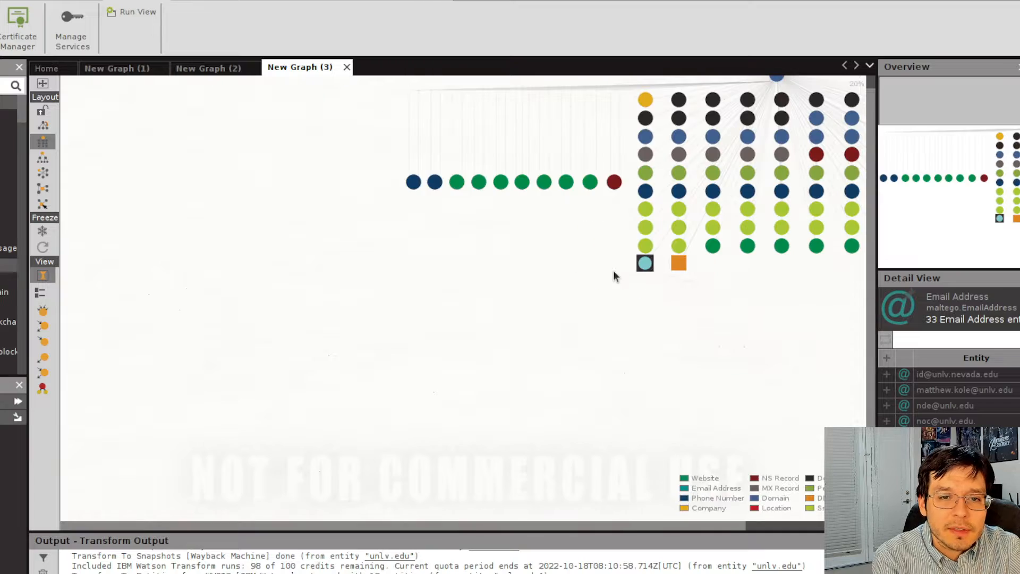
scroll(662, 213, "up", 4)
left_click_drag(357, 146, 634, 89)
left_click(785, 89)
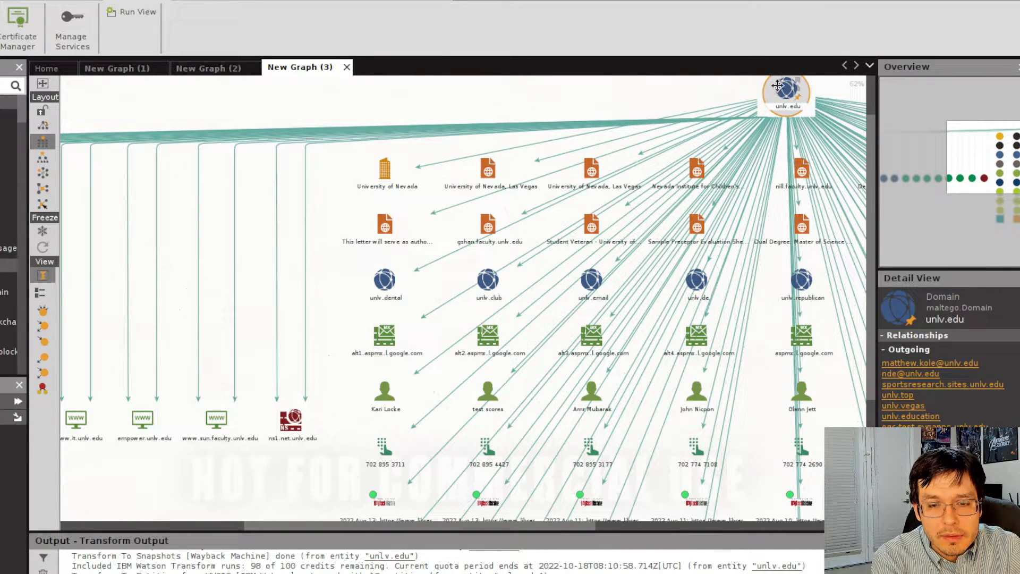
right_click(777, 92)
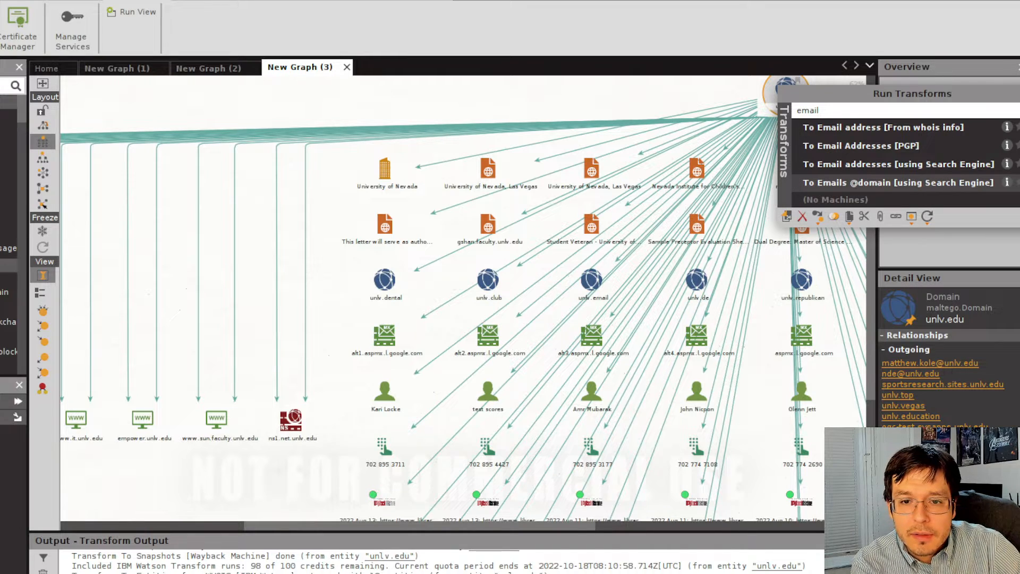
left_click(898, 183)
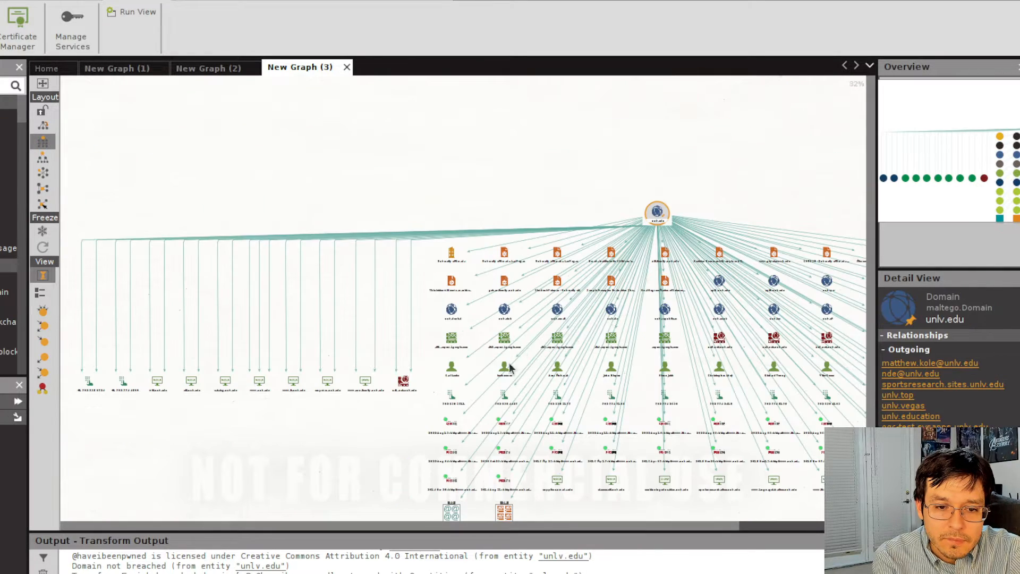
Find the port transform for the empower.unlv.edu website entity and run To Web site [Query ports].
scroll(445, 448, "up", 6)
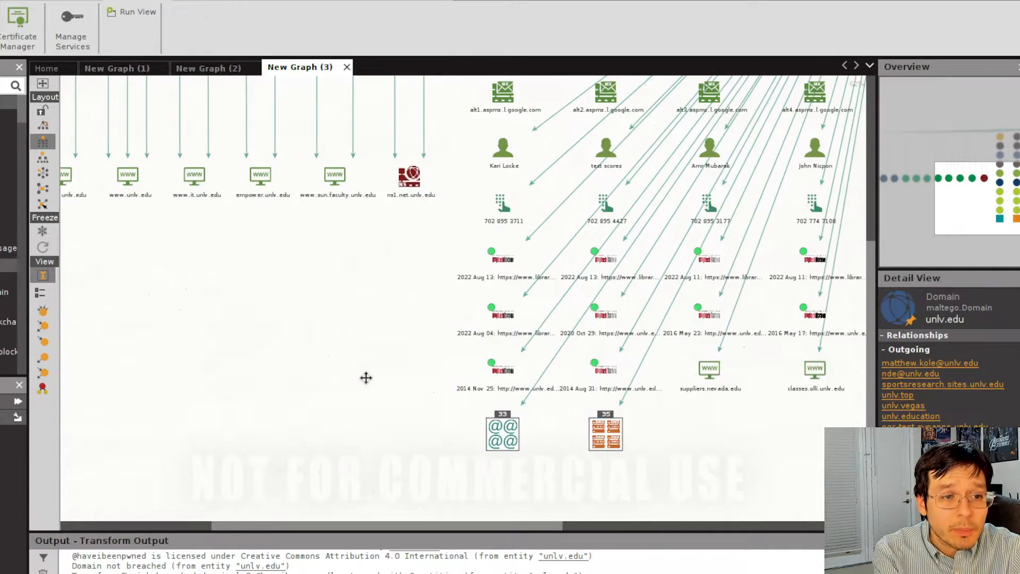
left_click_drag(271, 422, 734, 406)
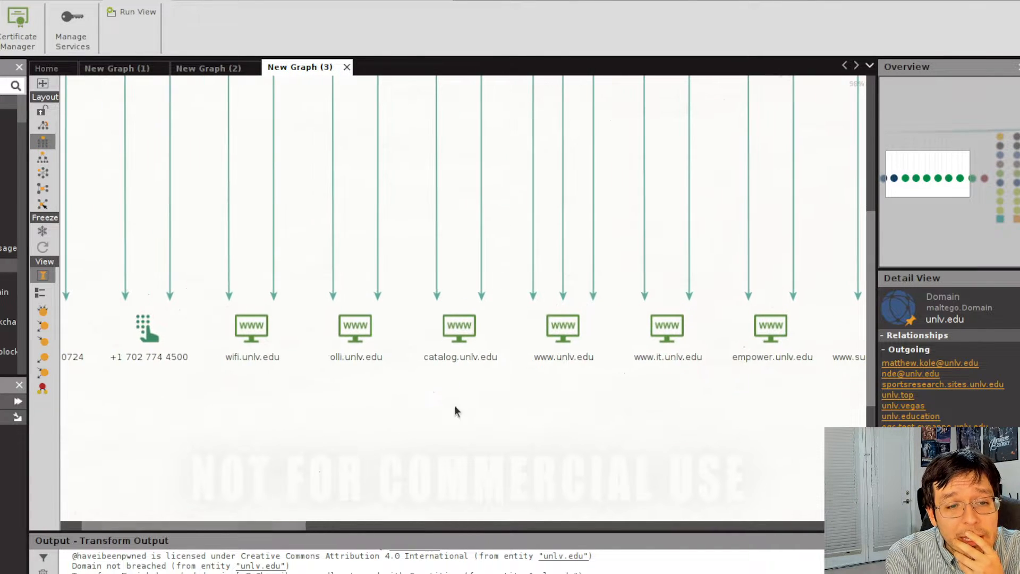
left_click_drag(625, 350, 346, 312)
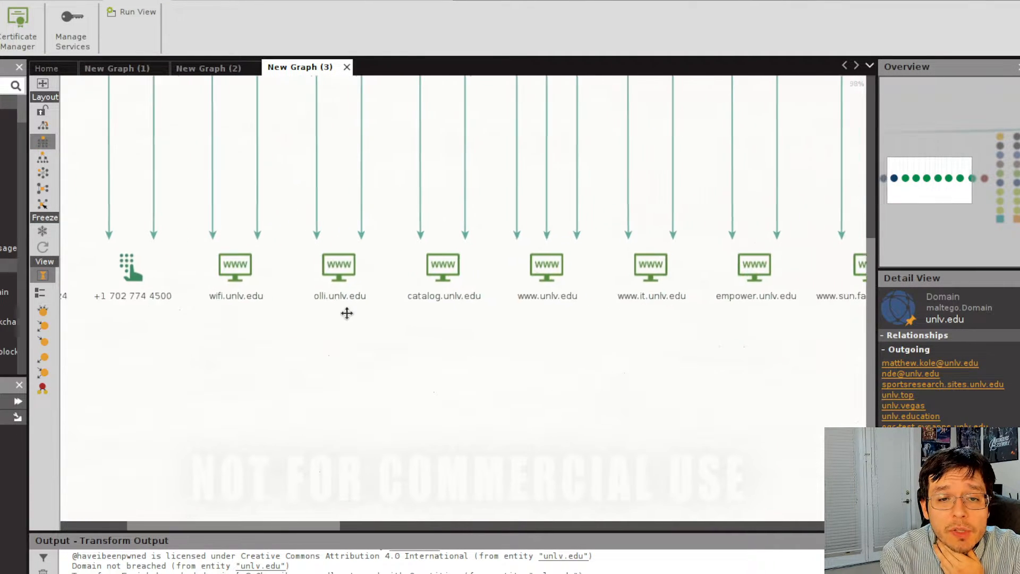
left_click_drag(596, 335, 287, 334)
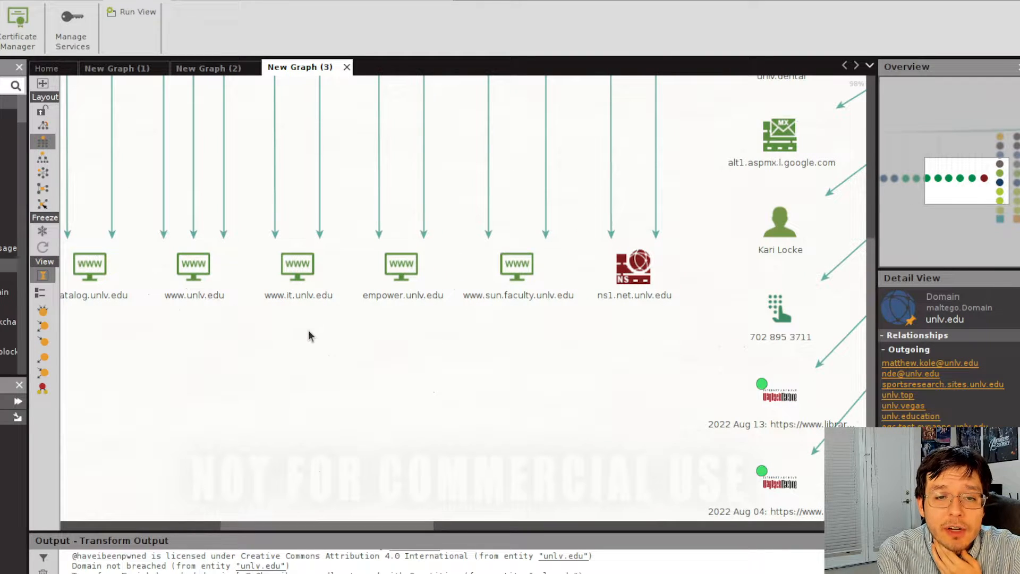
left_click(402, 265)
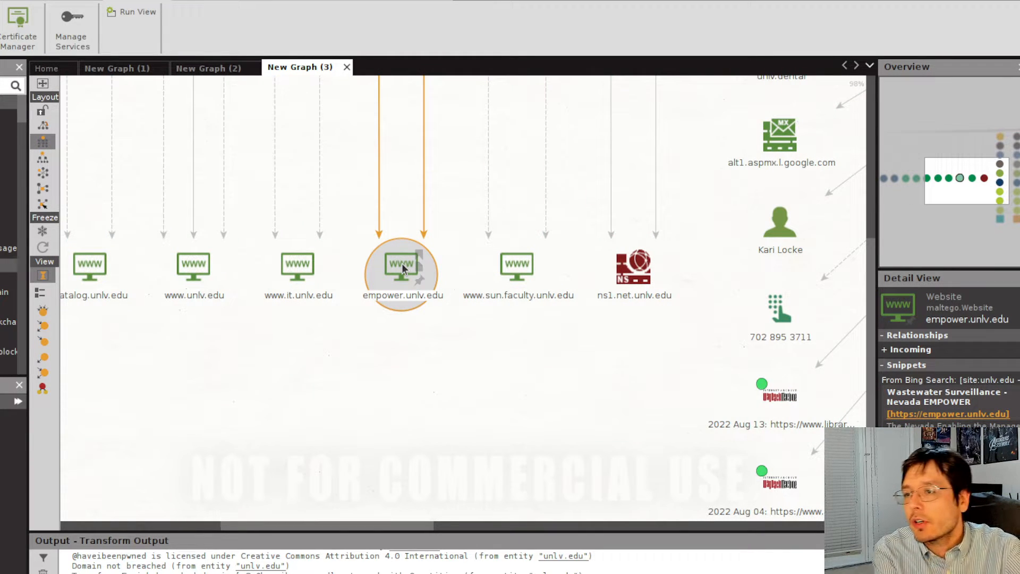
right_click(402, 264)
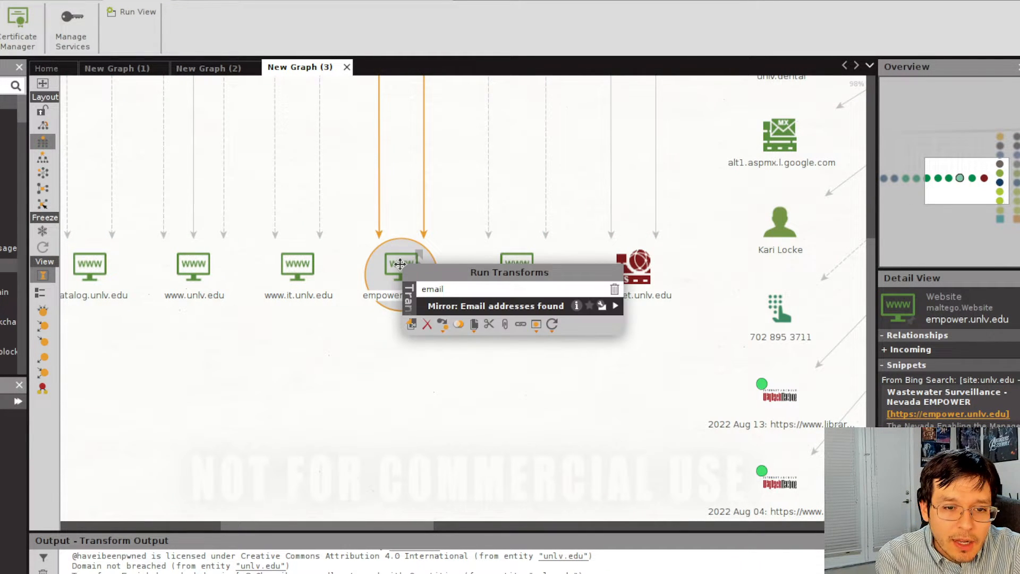
double_click(433, 289)
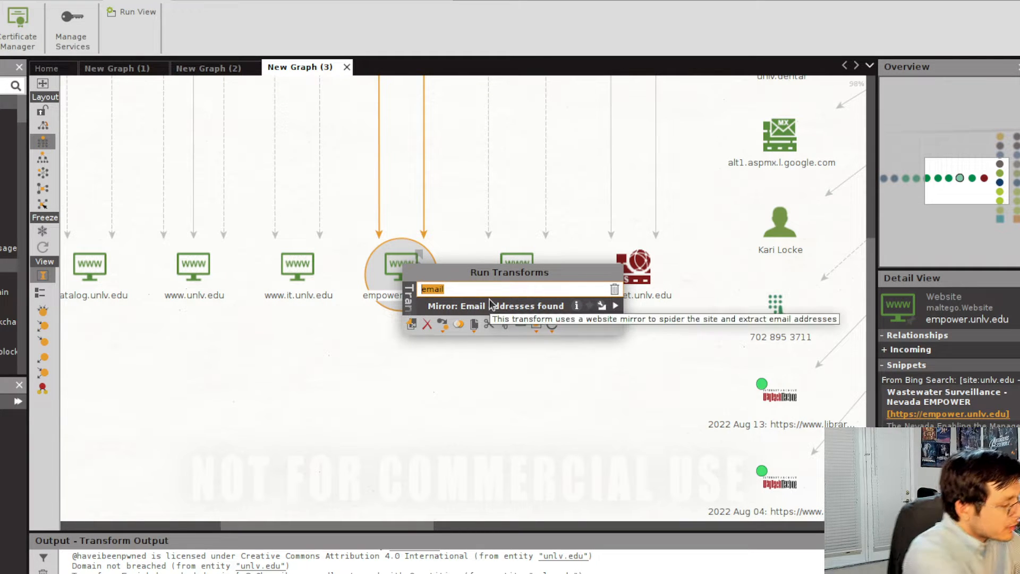
type("port")
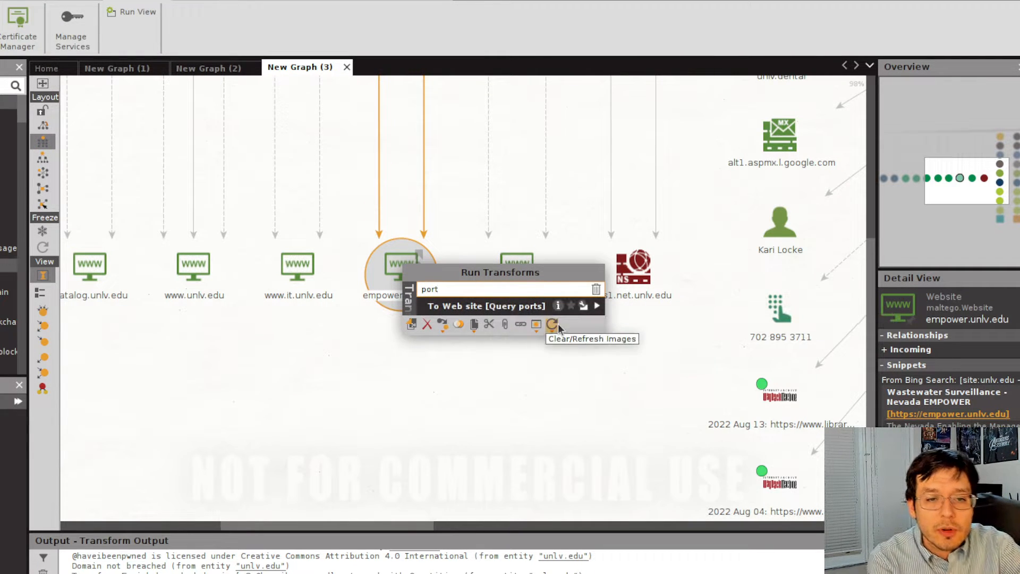
left_click(597, 305)
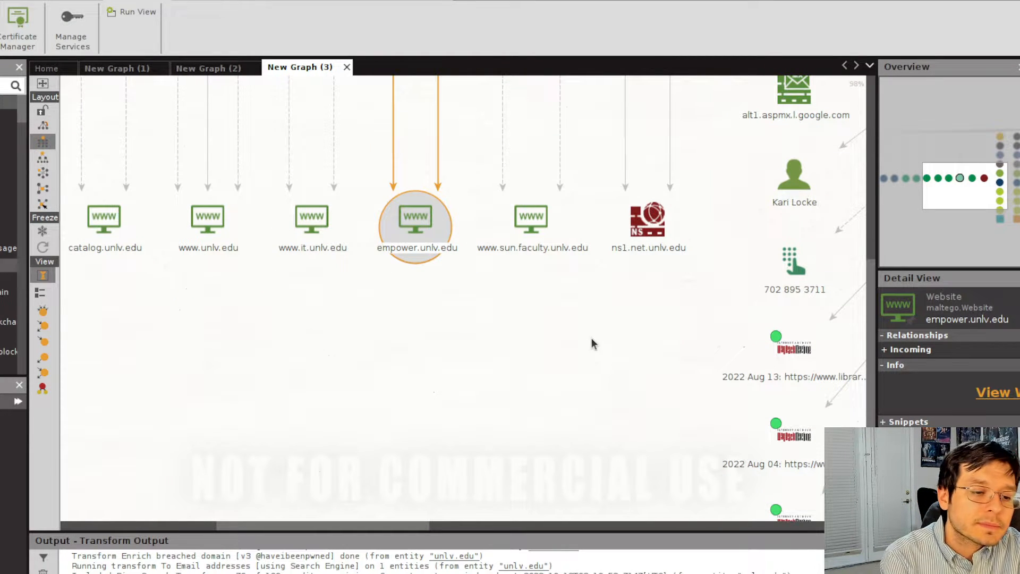
Reselect the empower.unlv.edu website entity and maximize the application window to view its full details and transform output.
left_click(438, 383)
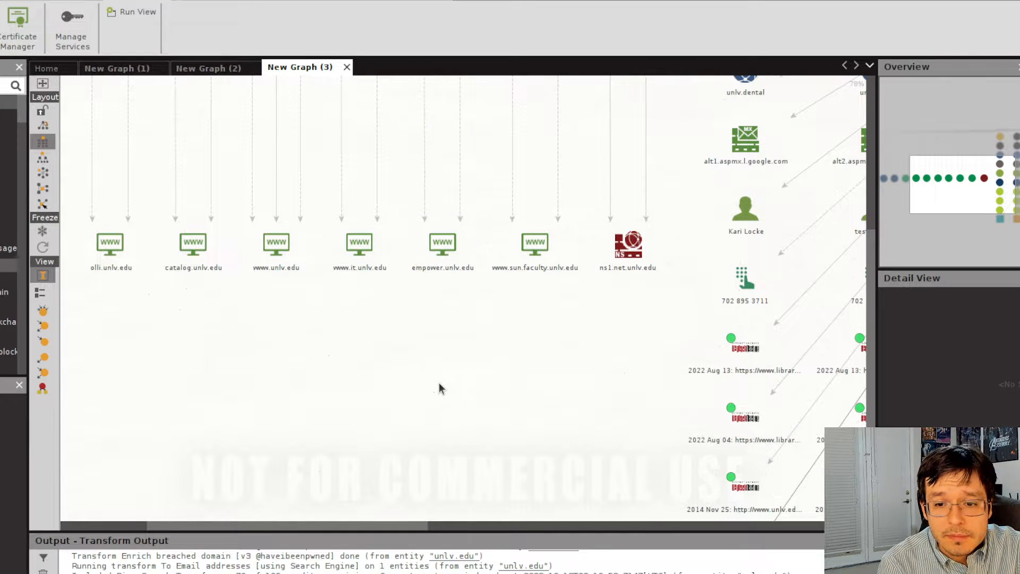
left_click(434, 264)
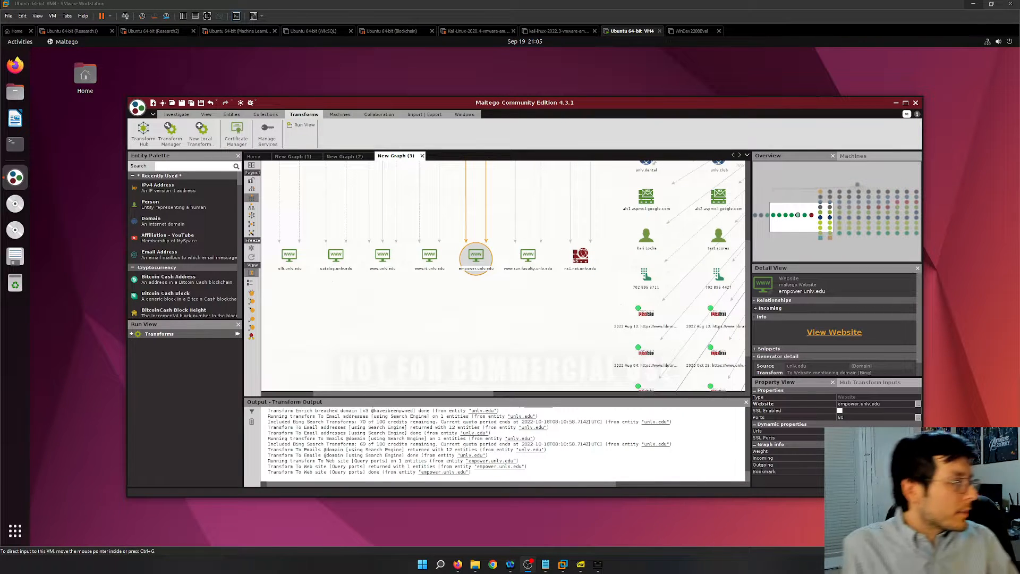
left_click(905, 102)
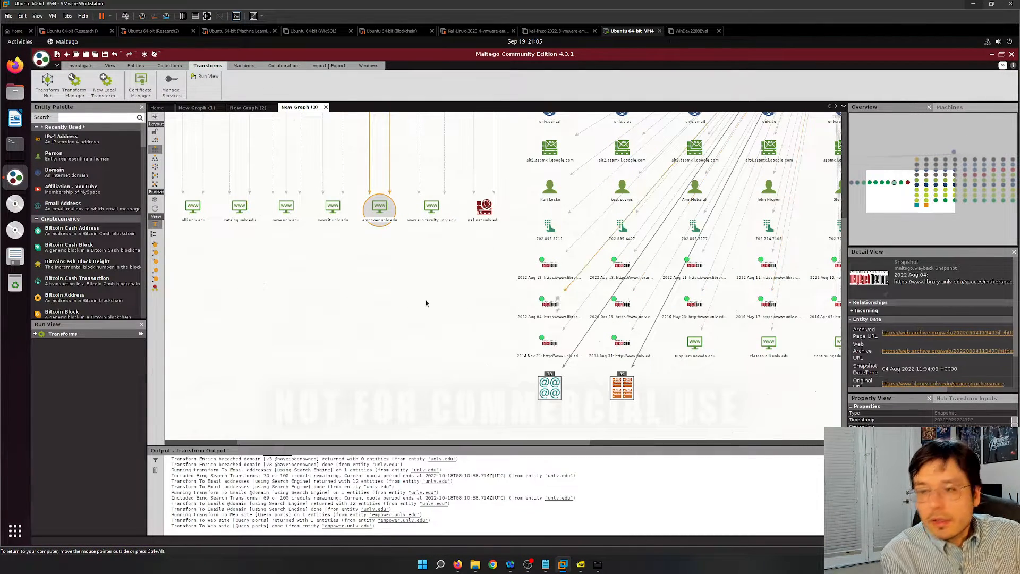
scroll(349, 288, "up", 3)
scroll(350, 286, "down", 3)
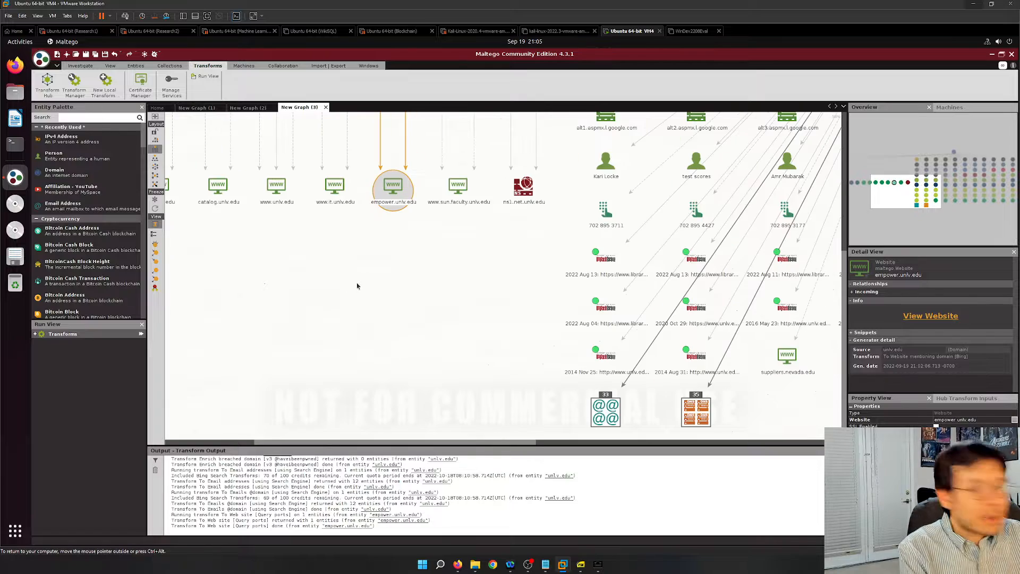
Run the To Web site [Query ports] transform again on the empower.unlv.edu website entity.
left_click_drag(357, 286, 467, 282)
scroll(594, 372, "down", 3)
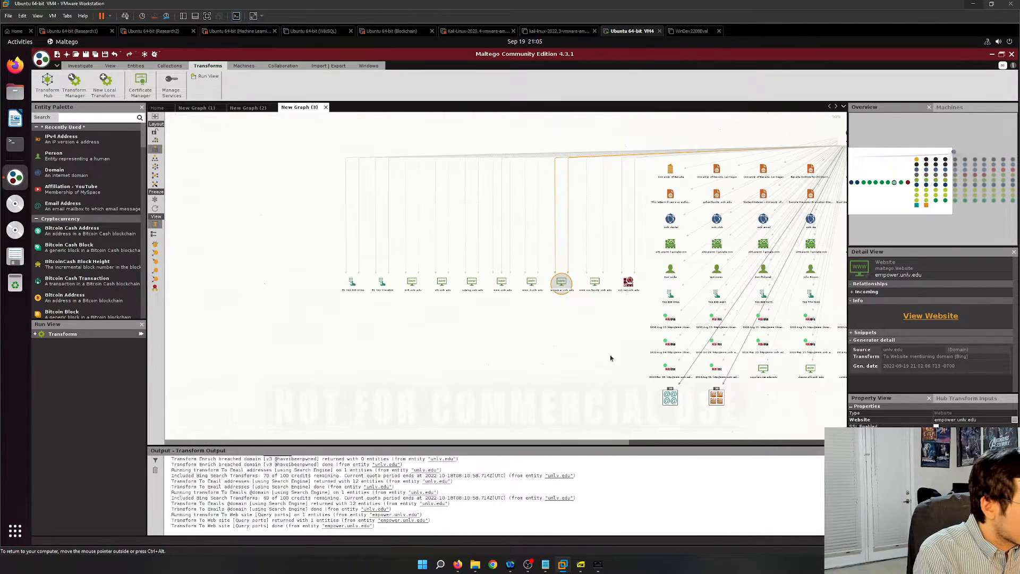
left_click(1001, 55)
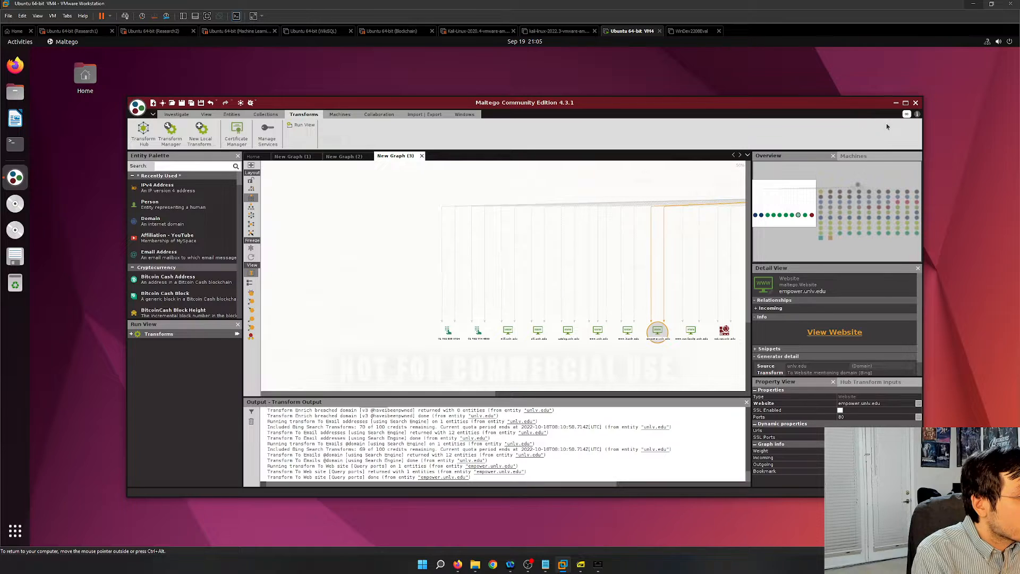
left_click(905, 103)
scroll(502, 301, "up", 3)
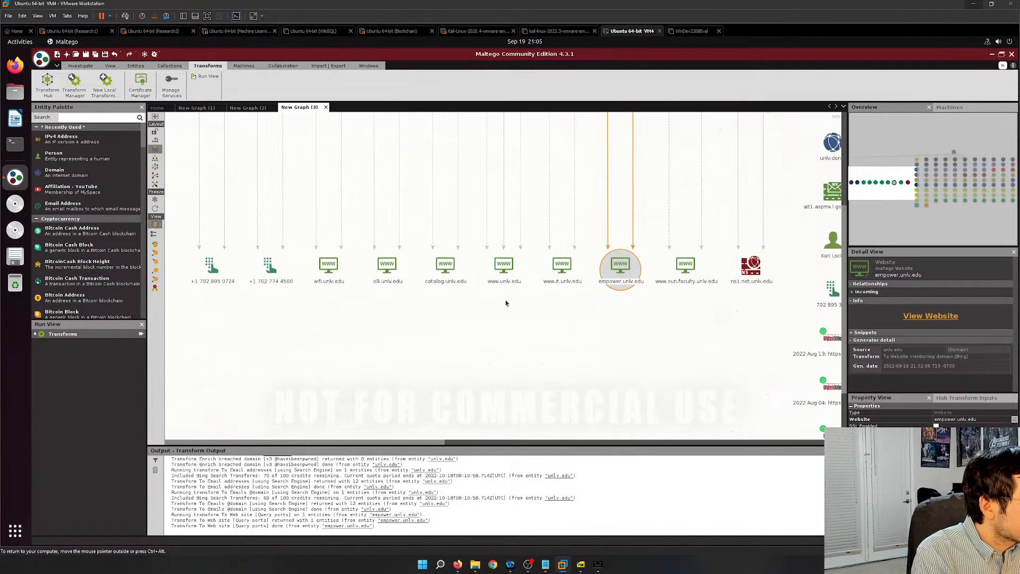
right_click(536, 256)
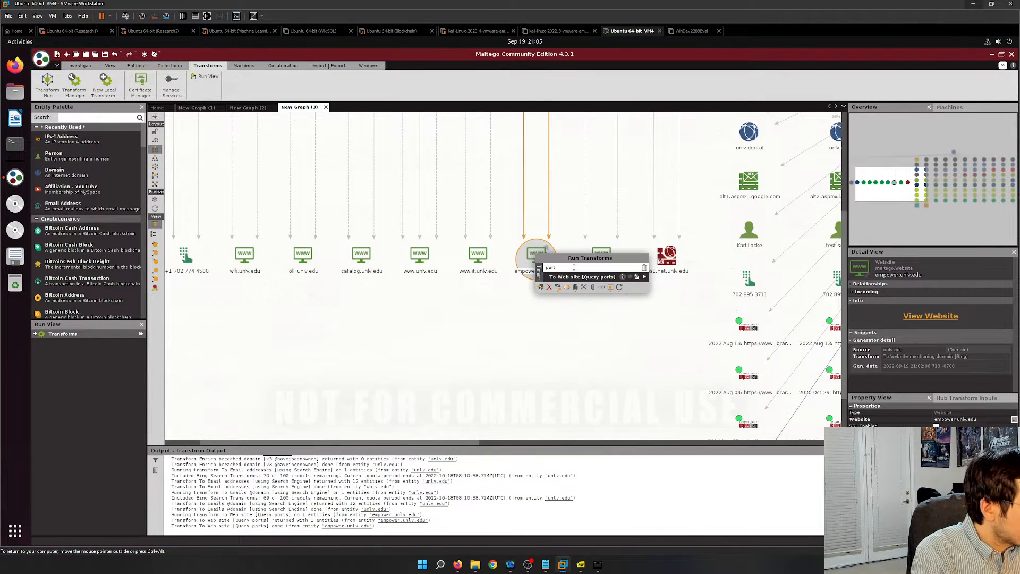
left_click(541, 358)
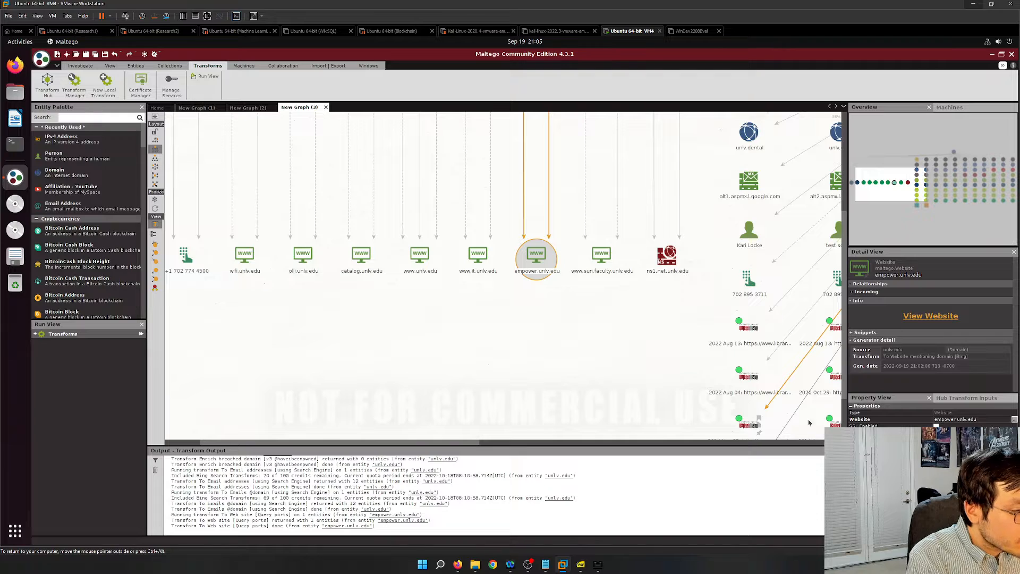
right_click(513, 266)
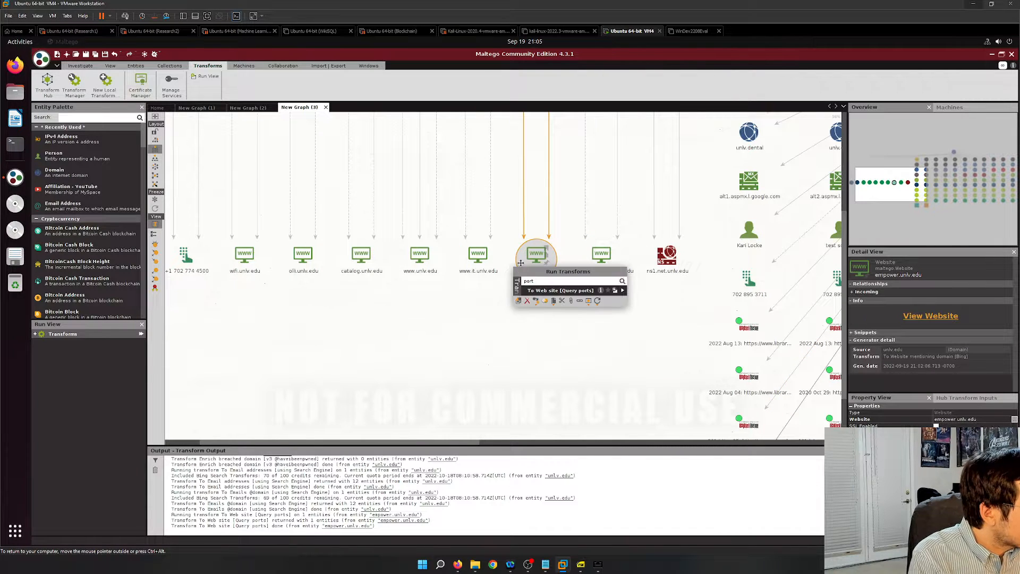
left_click(622, 291)
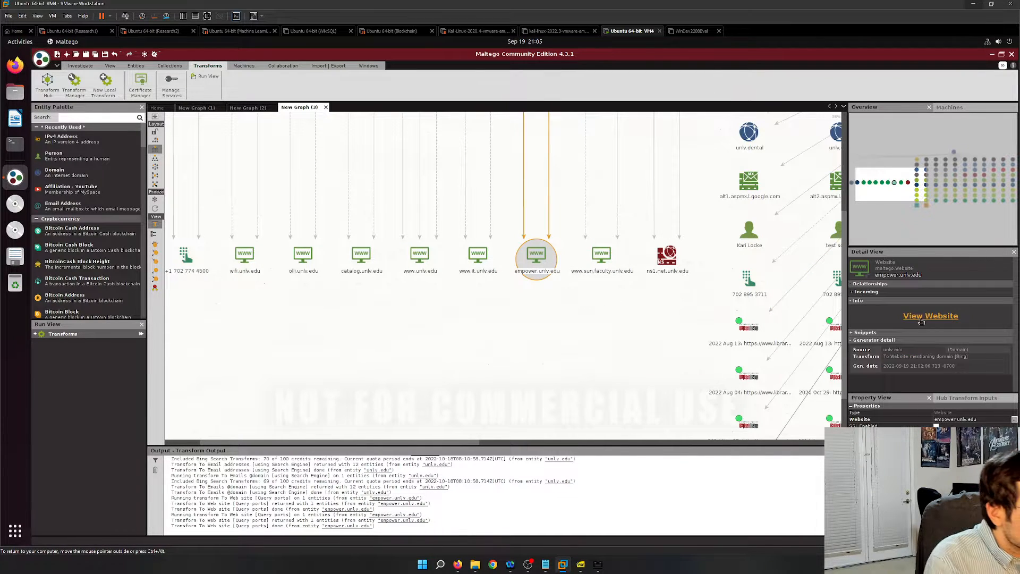
Open the empower.unlv.edu website from the entity's details and try loading its address in Firefox.
left_click(900, 315)
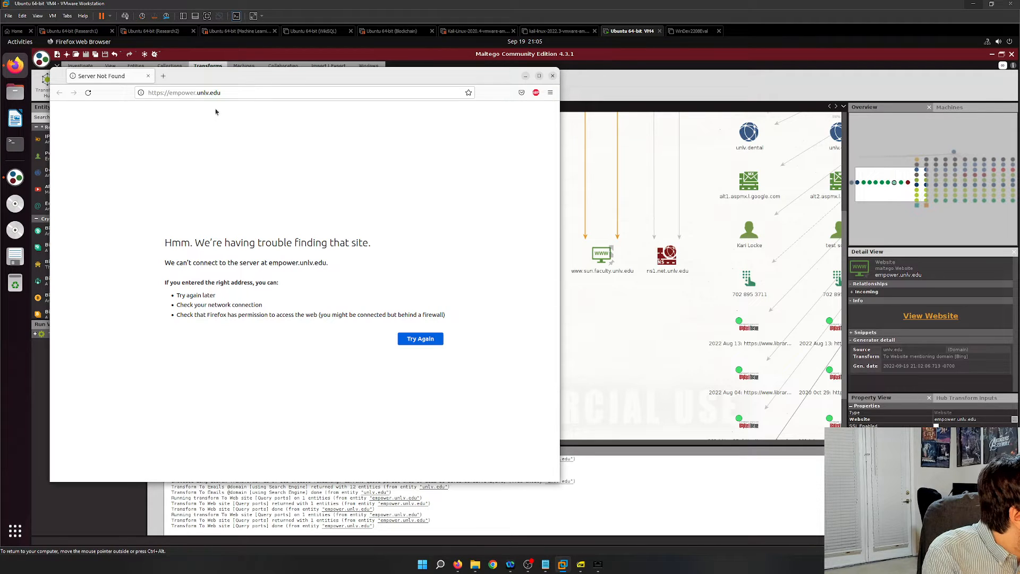
left_click(219, 93)
left_click(220, 93)
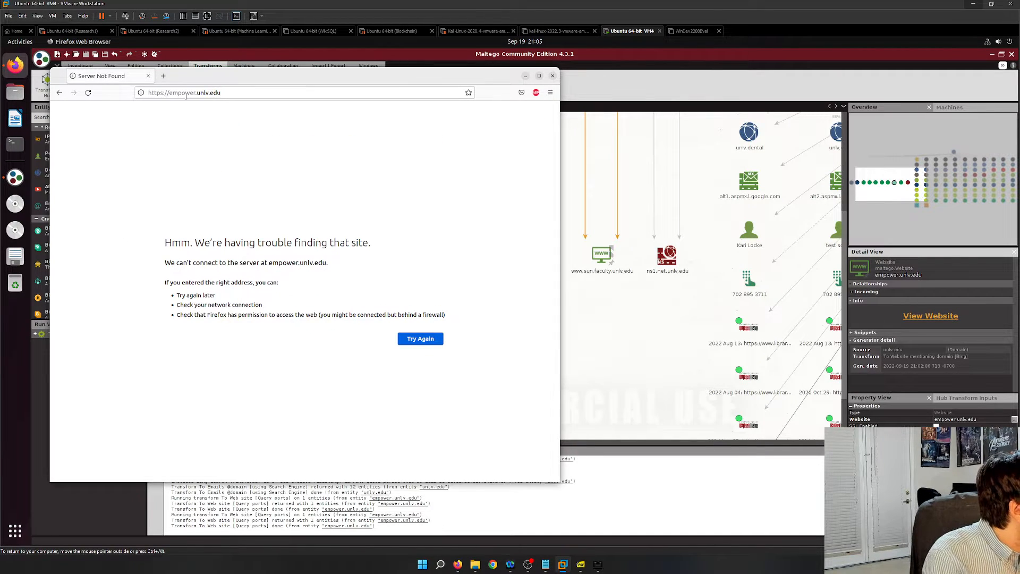
left_click(163, 75)
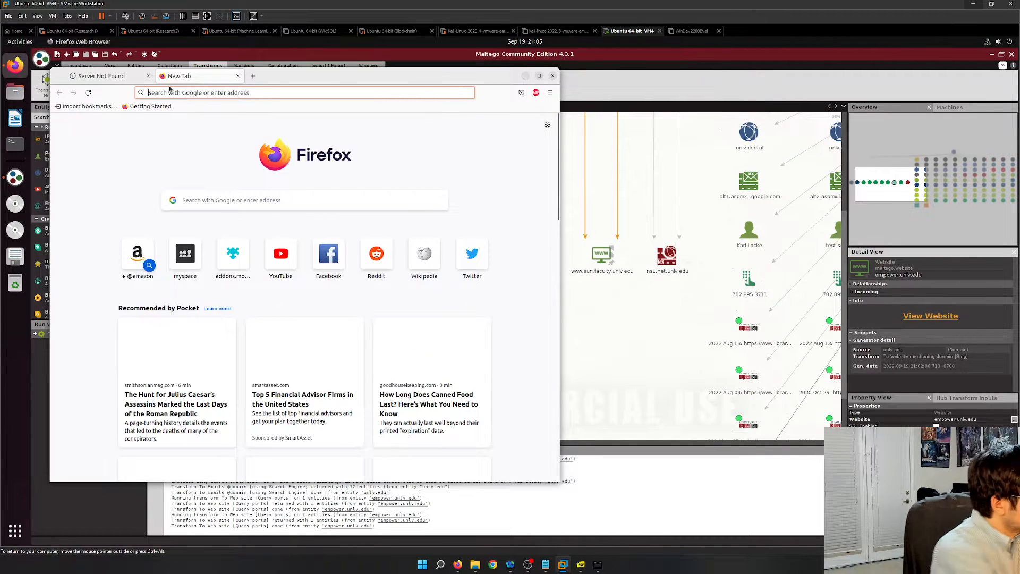
type("www.google.com")
key("Return")
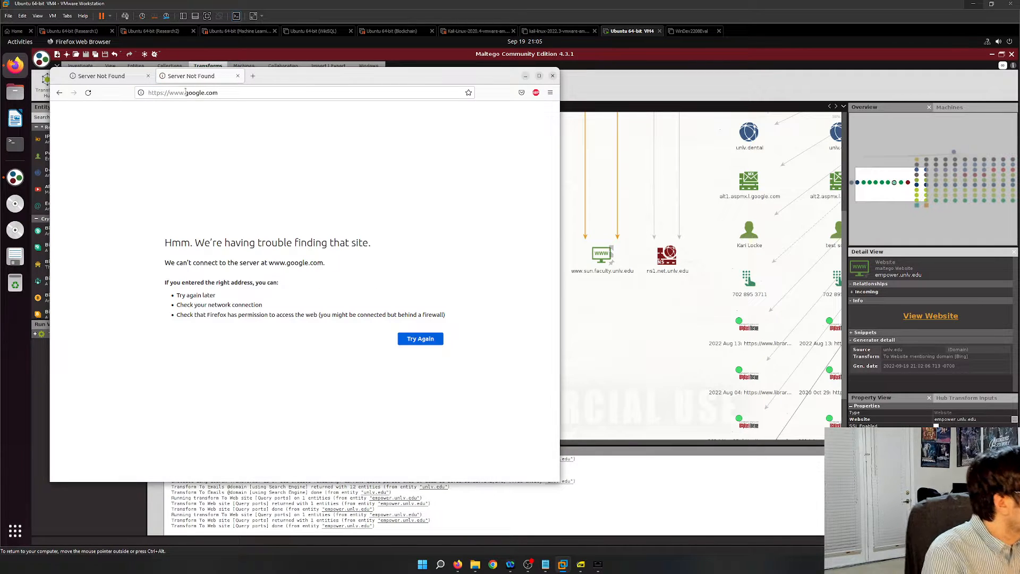
left_click(428, 340)
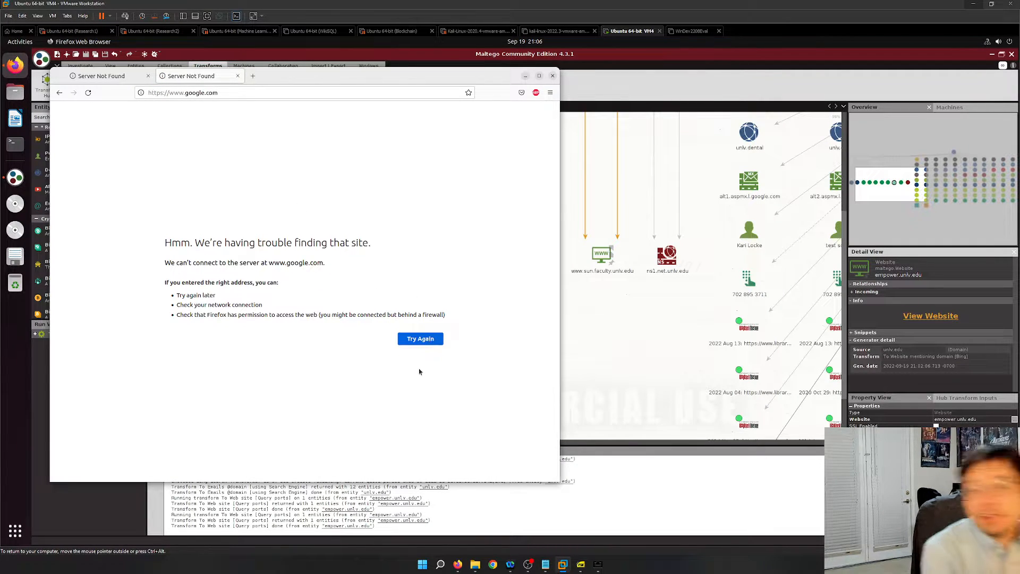
left_click(238, 75)
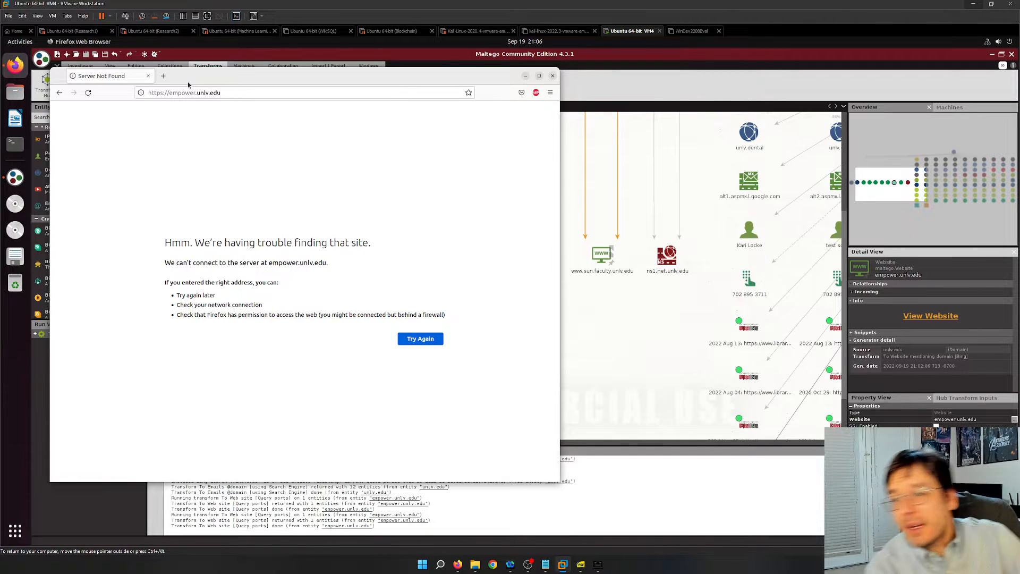
left_click(148, 76)
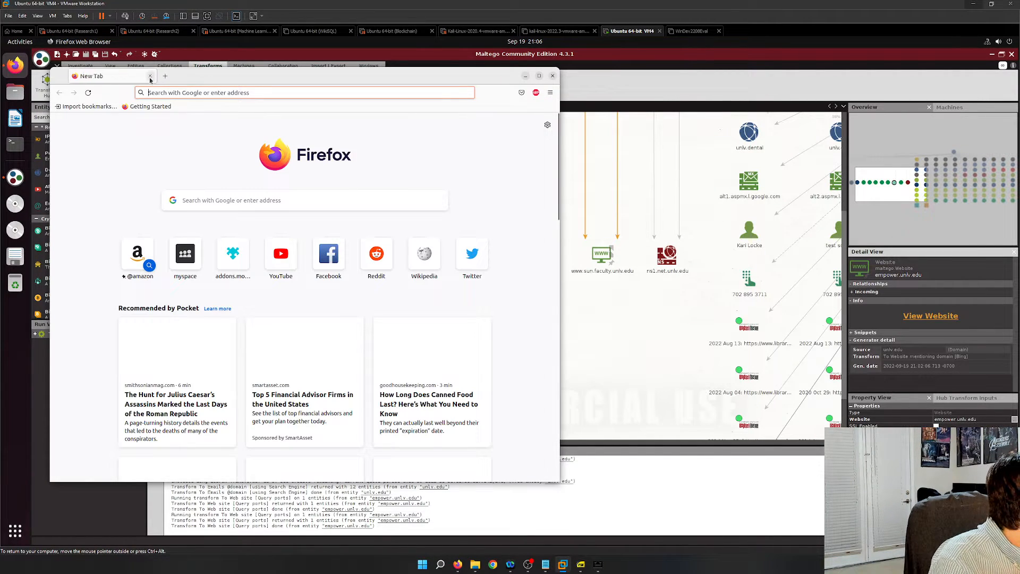
left_click(150, 77)
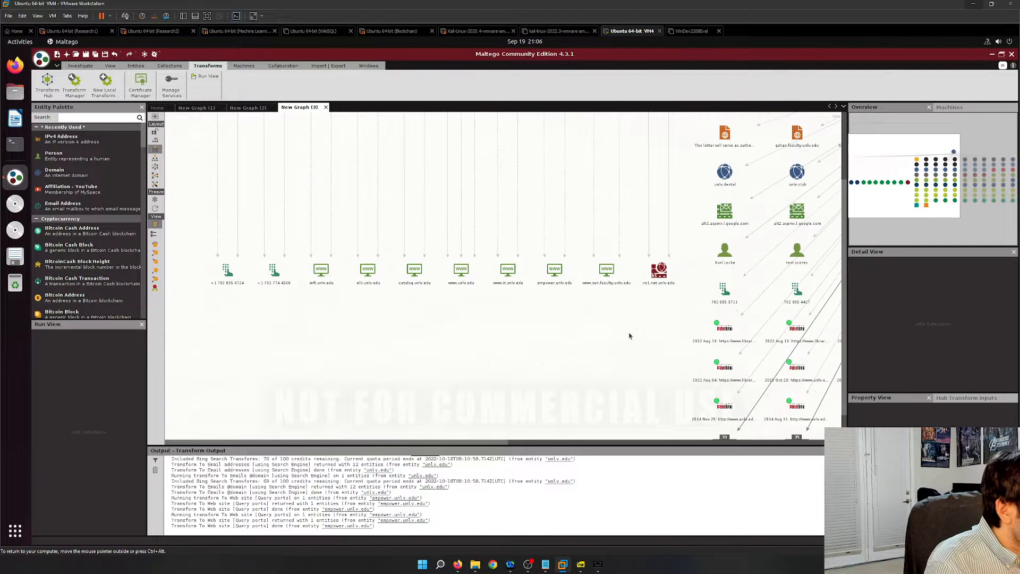
Reopen Firefox, try loading youtube.com as another connection test, and close the browser.
scroll(629, 336, "down", 2)
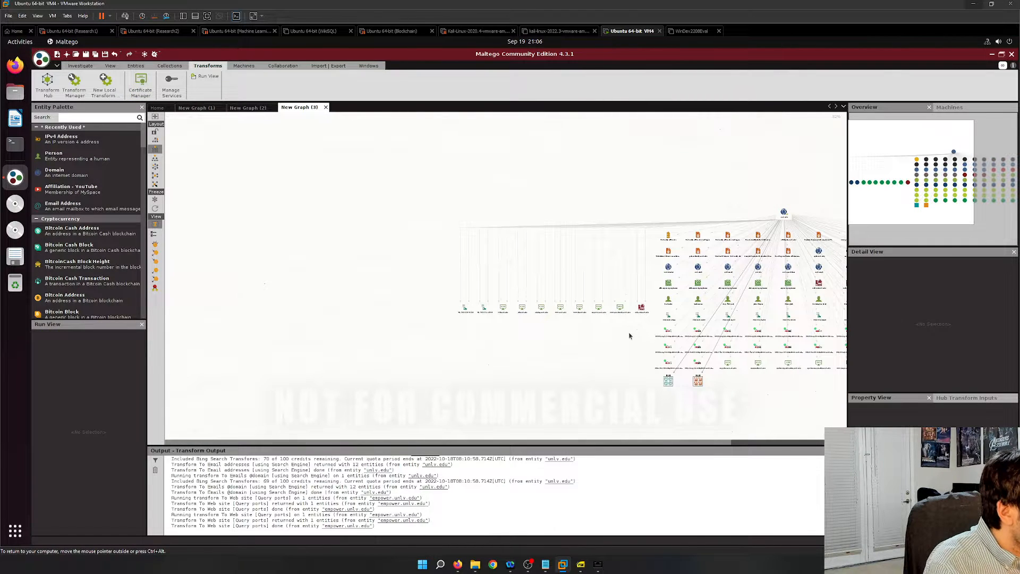
left_click(15, 65)
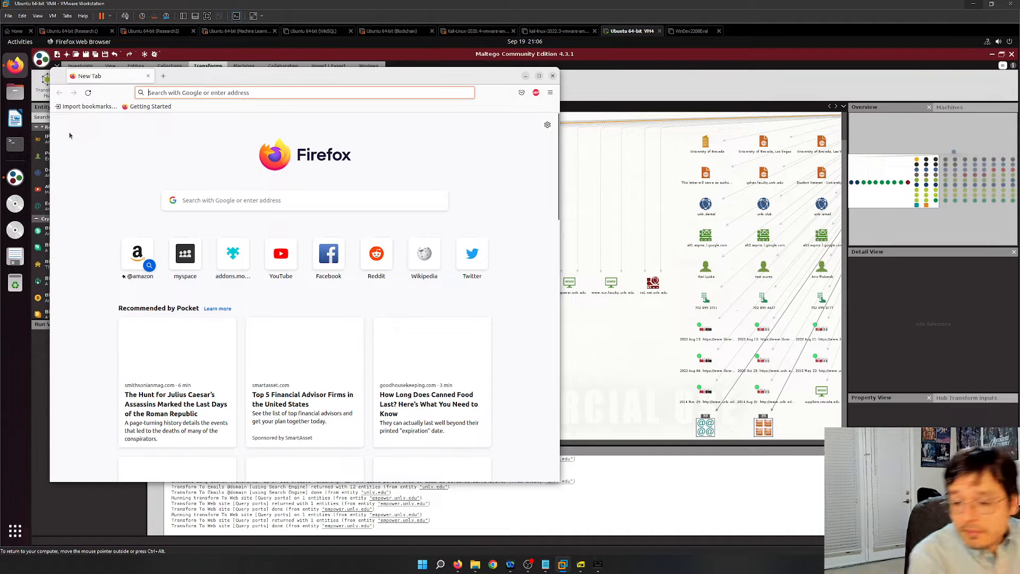
left_click(154, 90)
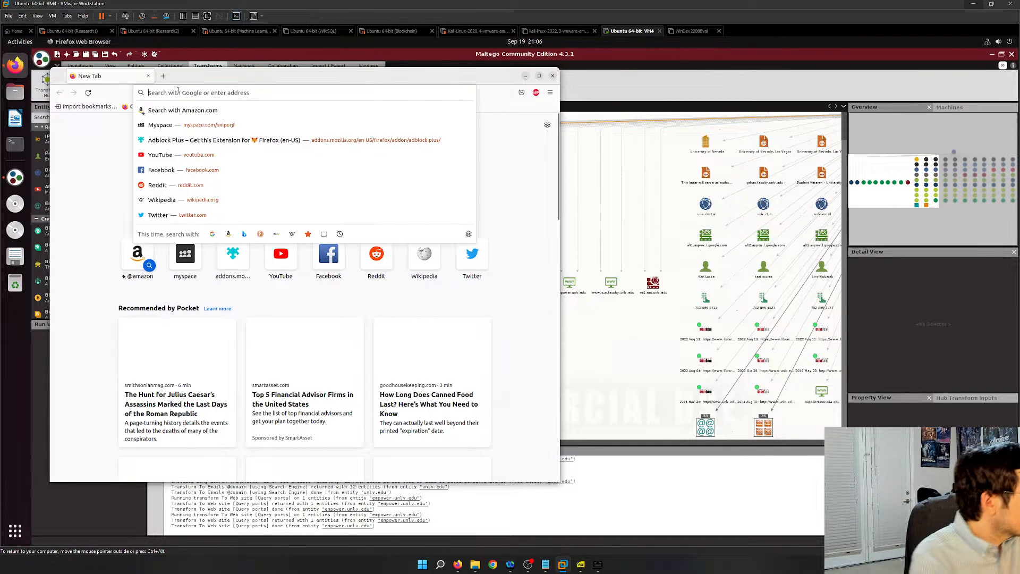
left_click(193, 155)
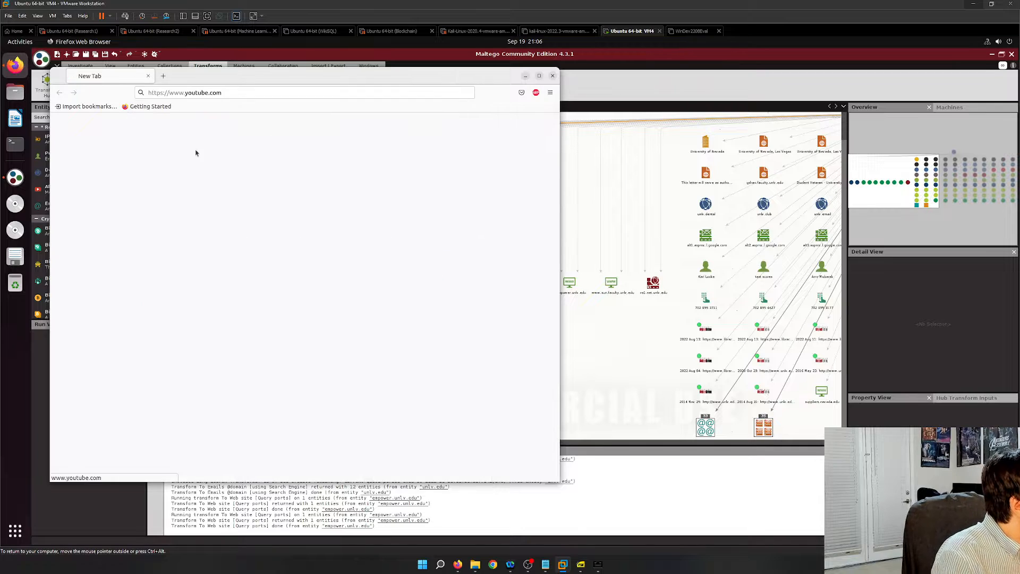
left_click(419, 340)
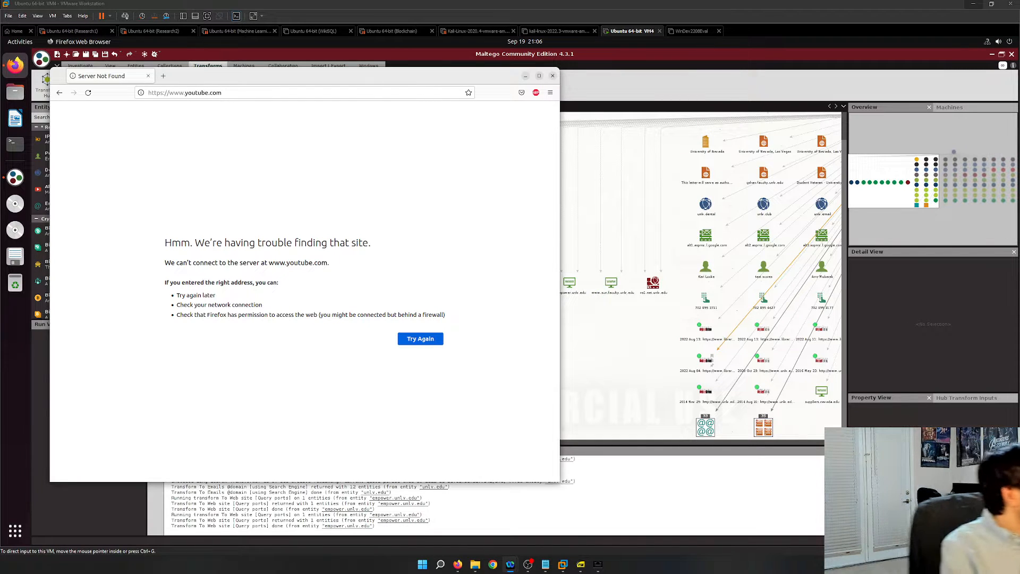
left_click(152, 78)
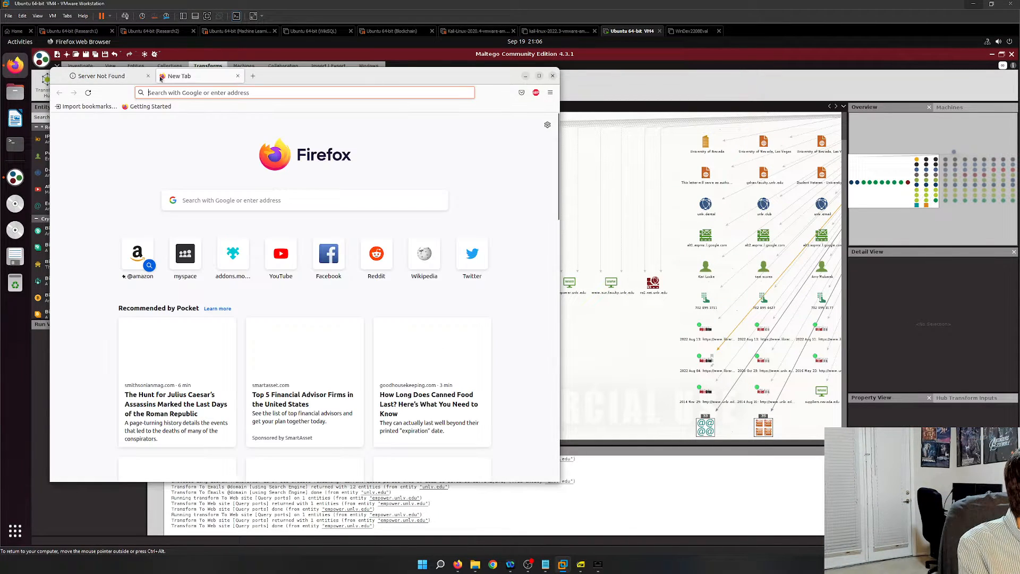
left_click(152, 77)
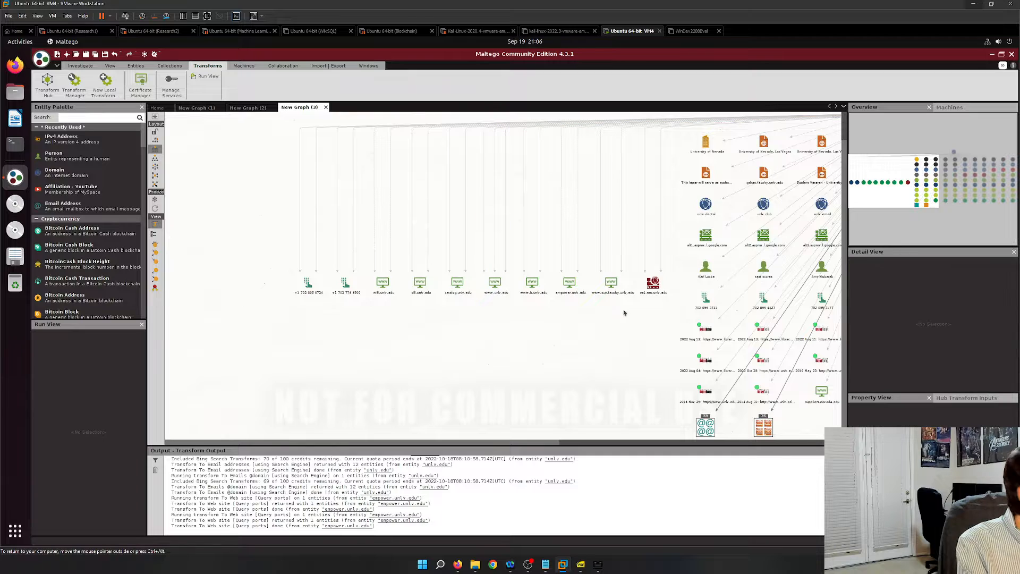
Ping google.com from a terminal to check network connectivity, and close the terminal.
left_click(220, 307)
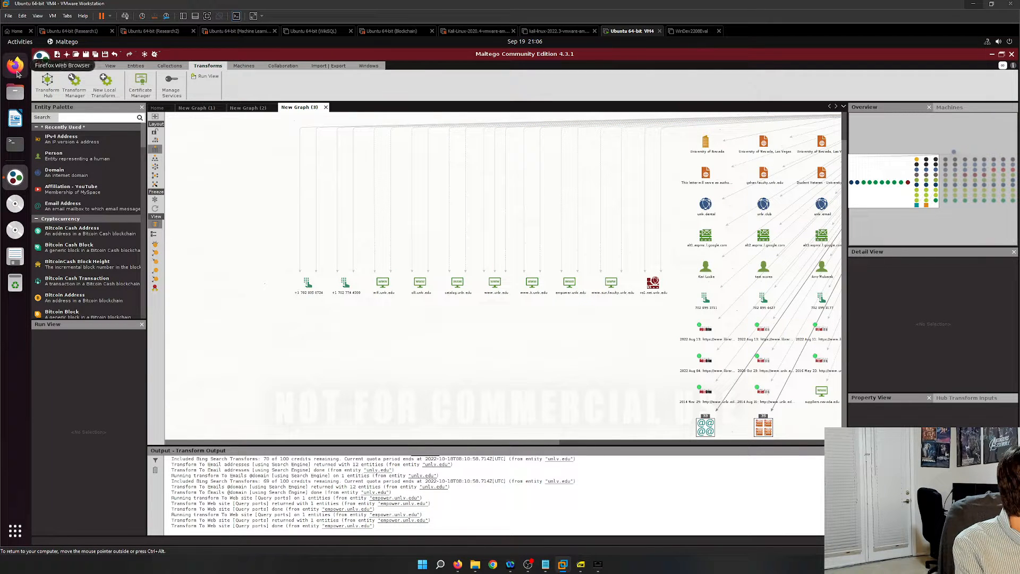
left_click(17, 150)
type("ping google.com")
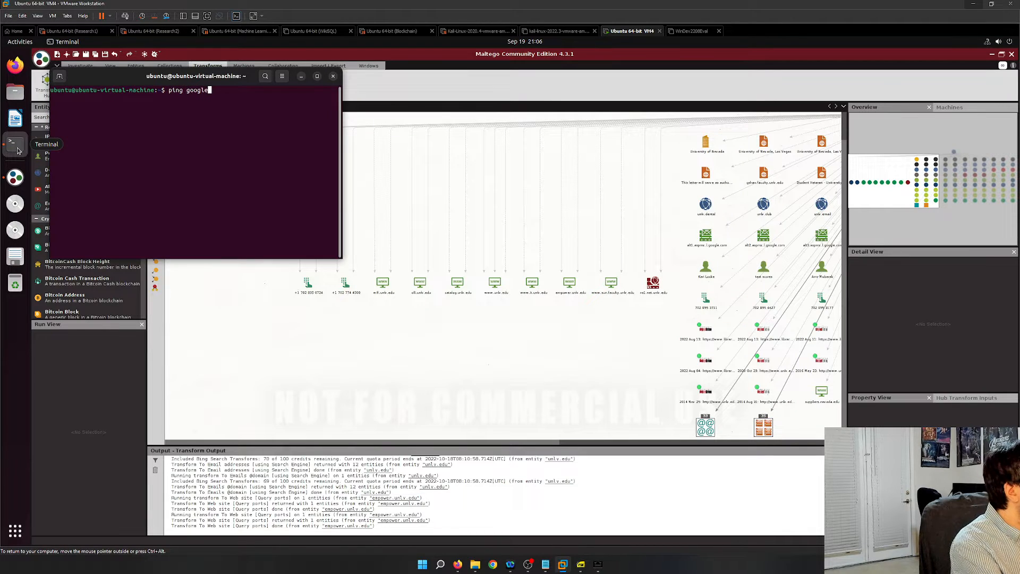
key("Return")
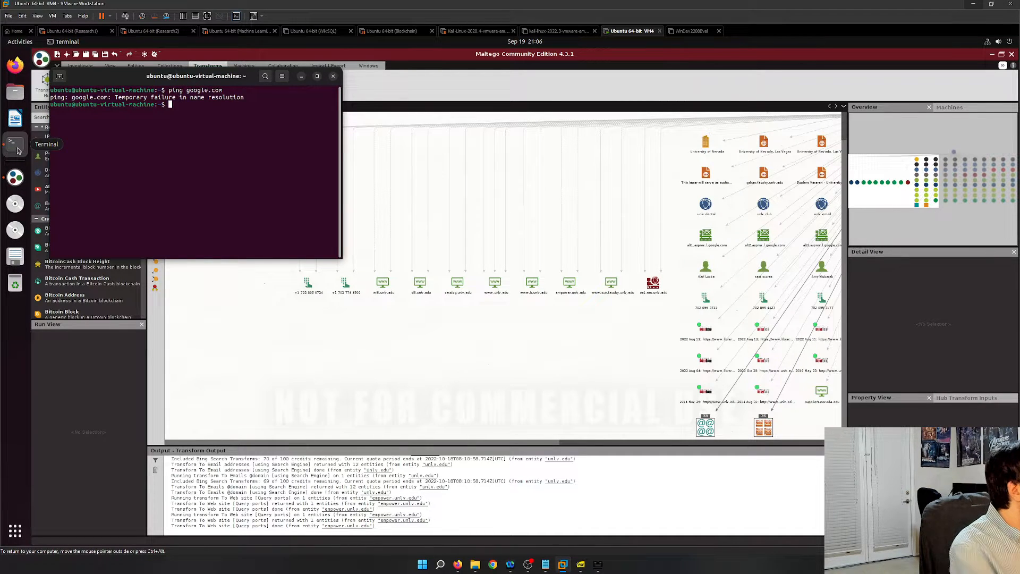
left_click(333, 76)
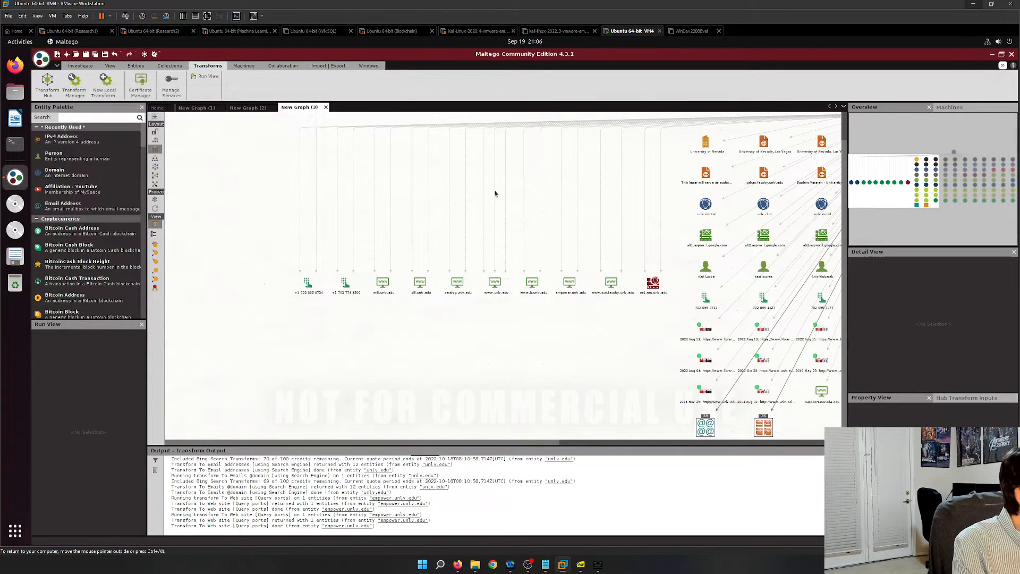
Save New Graph (2) as a Maltego graph named BACKUP in the Downloads folder, and return to New Graph (3).
scroll(536, 236, "down", 3)
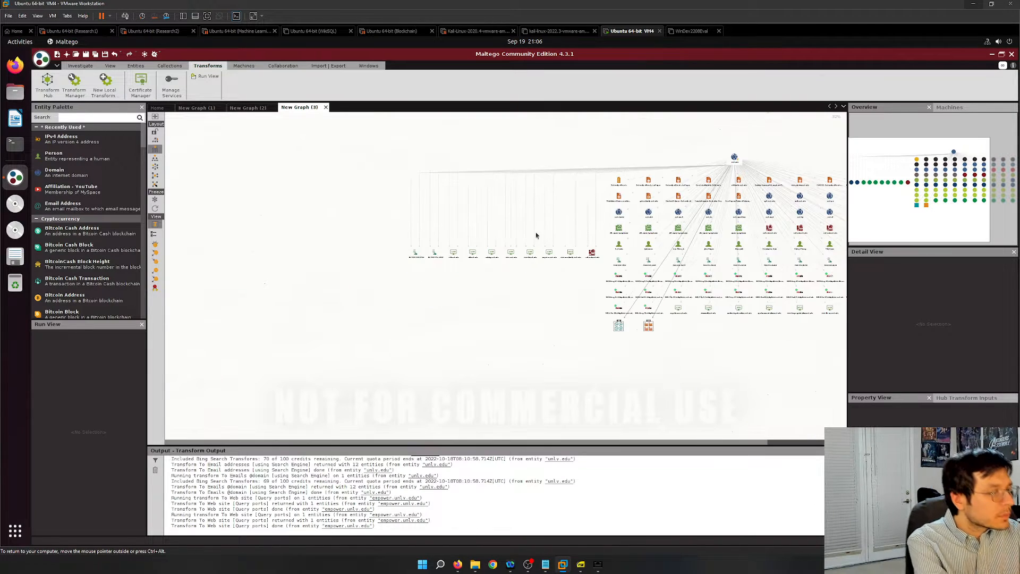
scroll(531, 255, "up", 2)
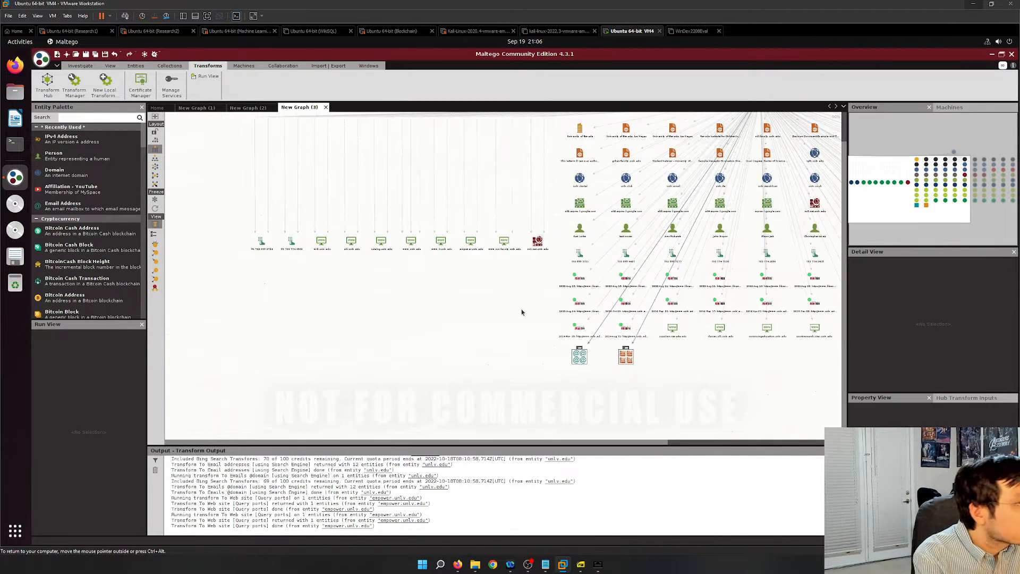
scroll(522, 312, "down", 3)
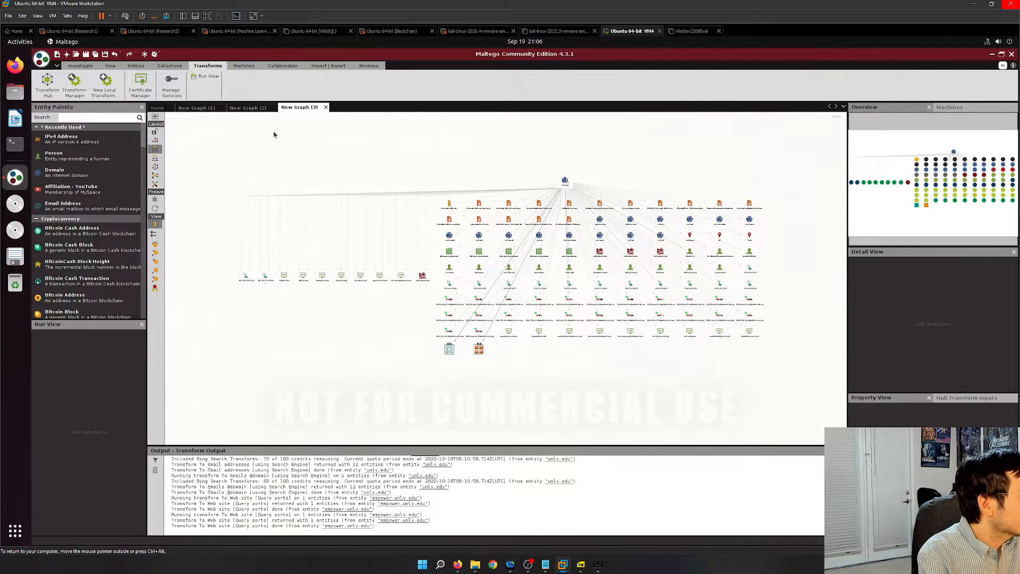
left_click(248, 108)
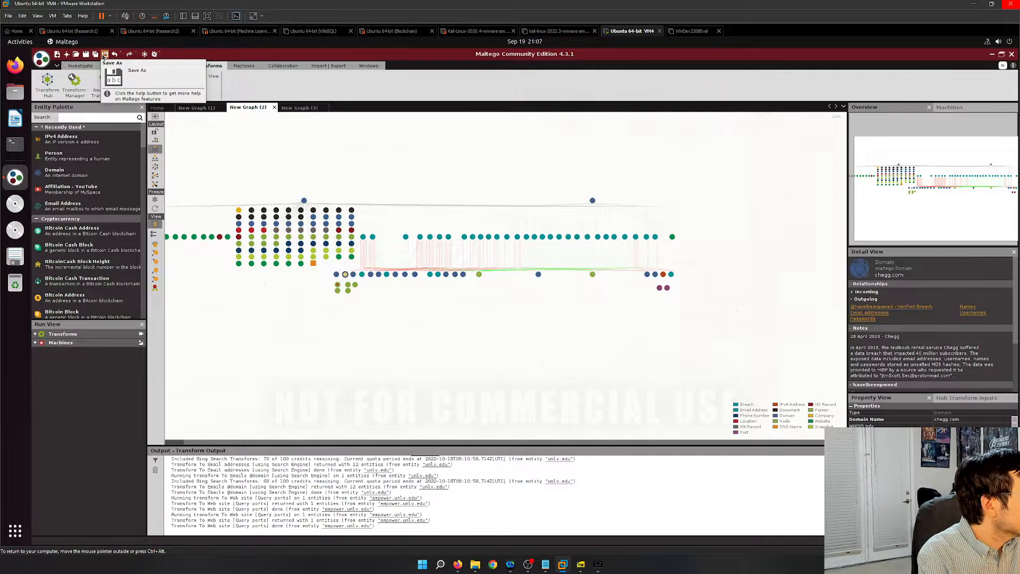
left_click(104, 55)
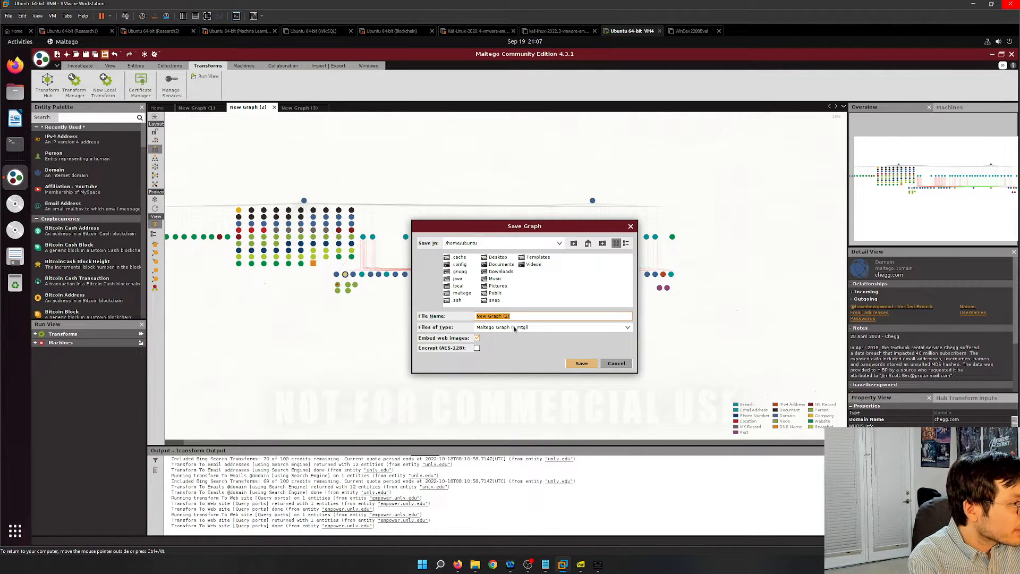
double_click(511, 271)
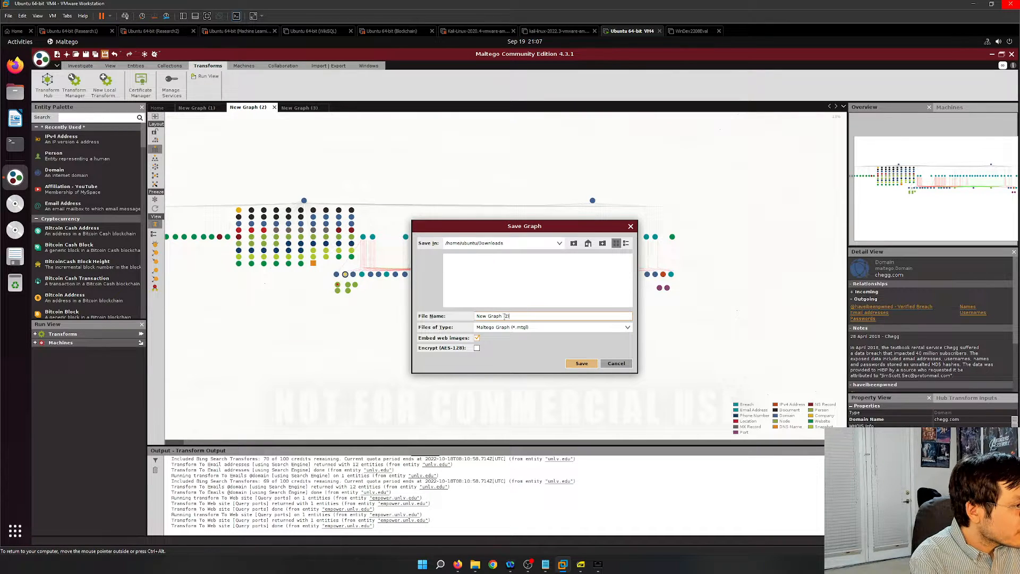
type("BACKUP")
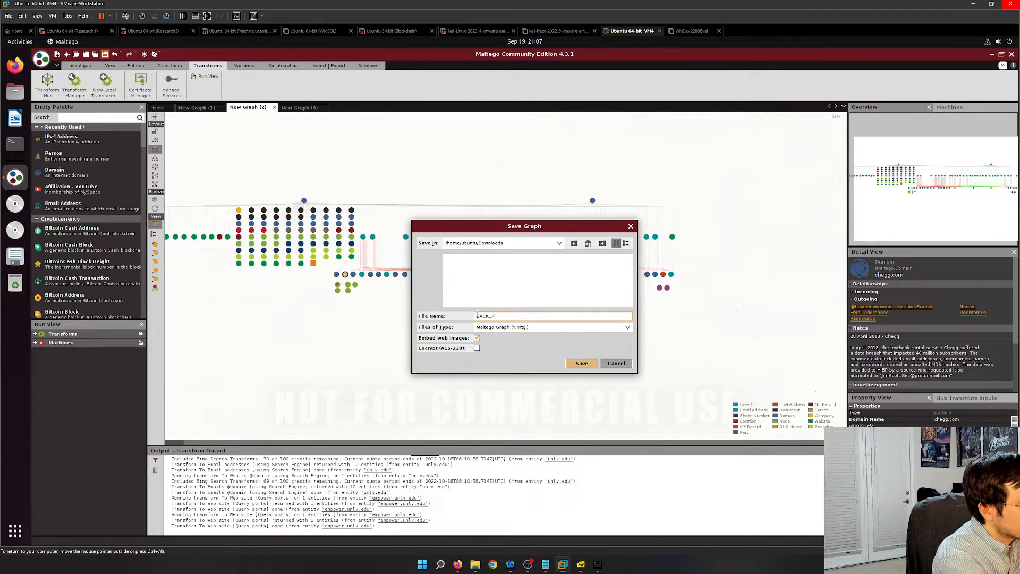
key("Return")
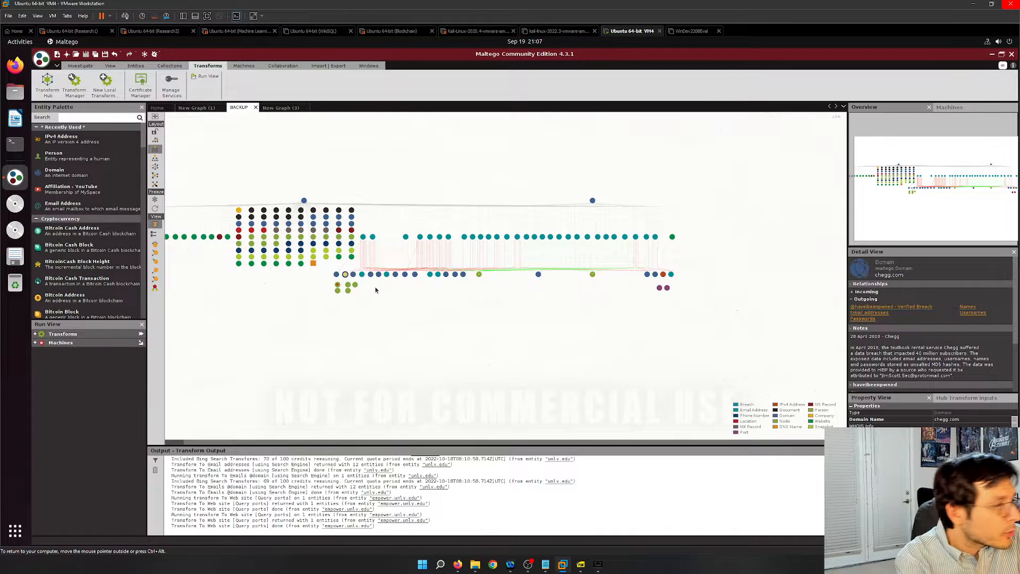
left_click(280, 107)
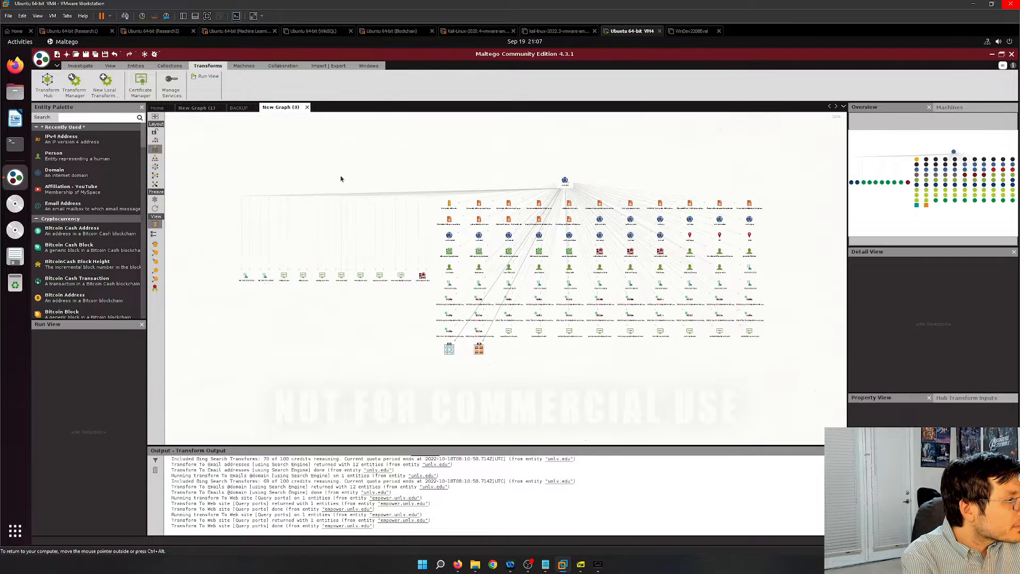
Examine the person entities linked to unlv.edu on New Graph (3).
scroll(525, 234, "up", 6)
left_click(461, 321)
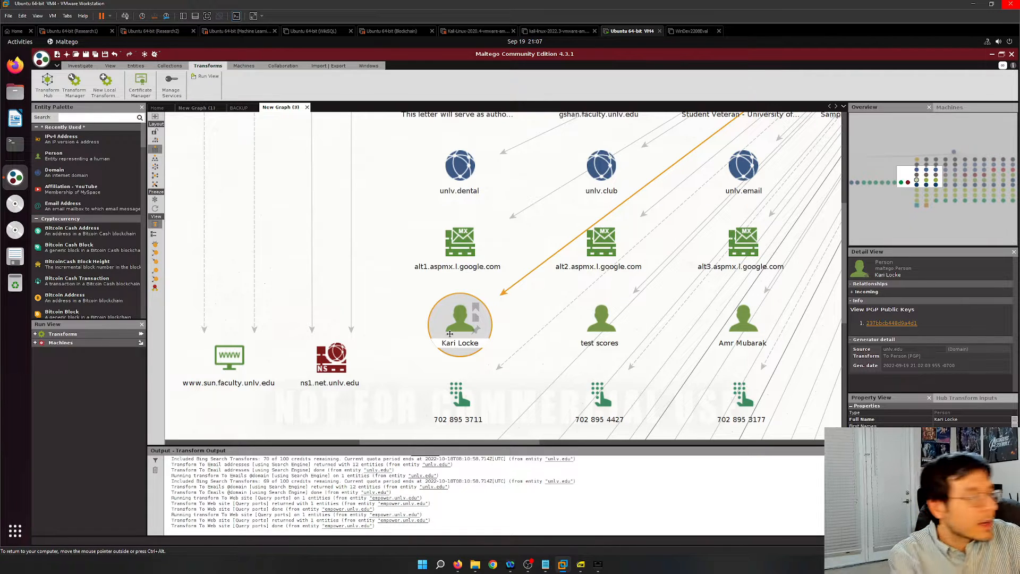
left_click(584, 335)
scroll(572, 341, "down", 2)
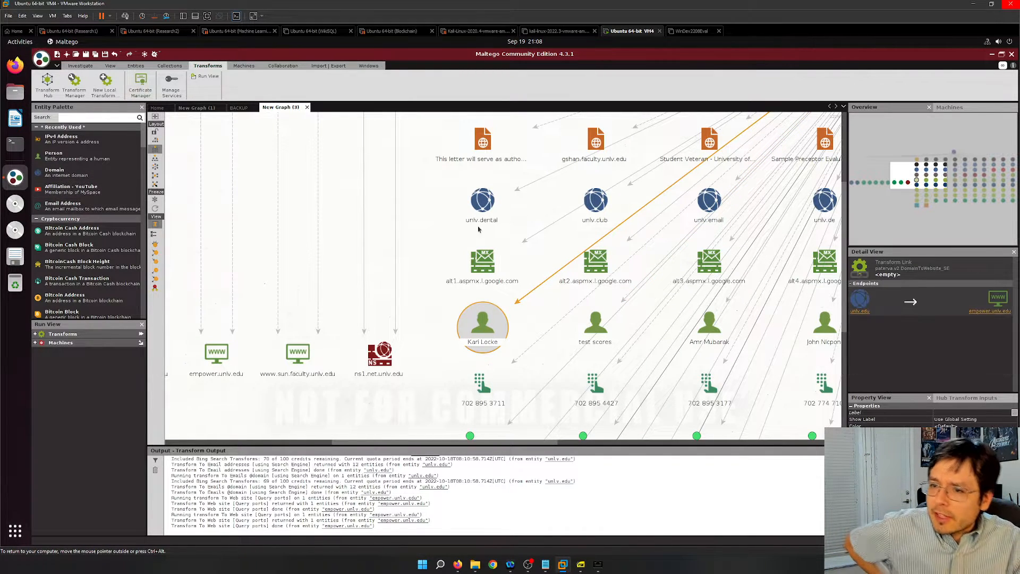
Try launching Firefox, and close Maltego, discarding all unsaved graphs.
left_click(15, 64)
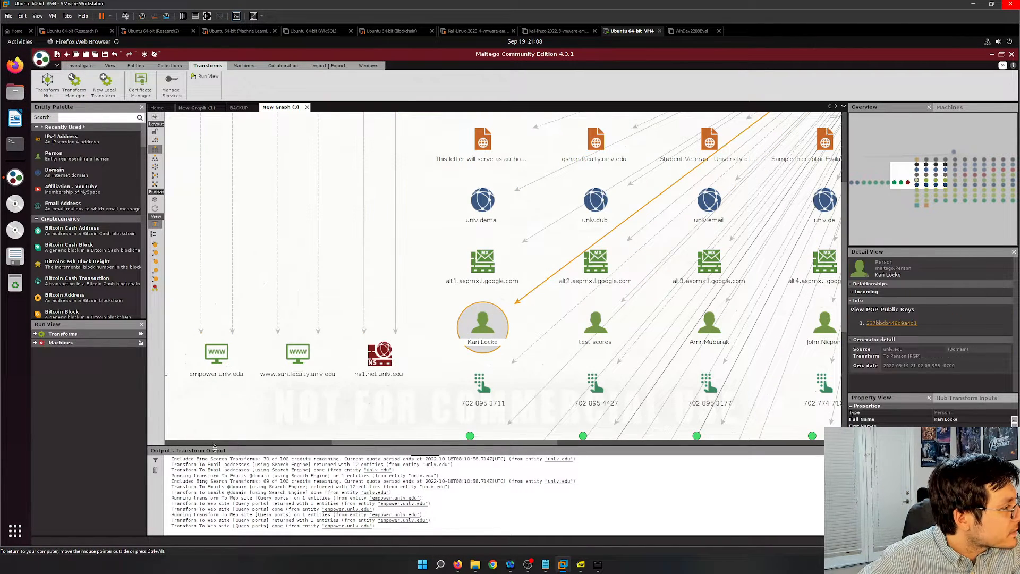
left_click(232, 417)
scroll(232, 418, "down", 3)
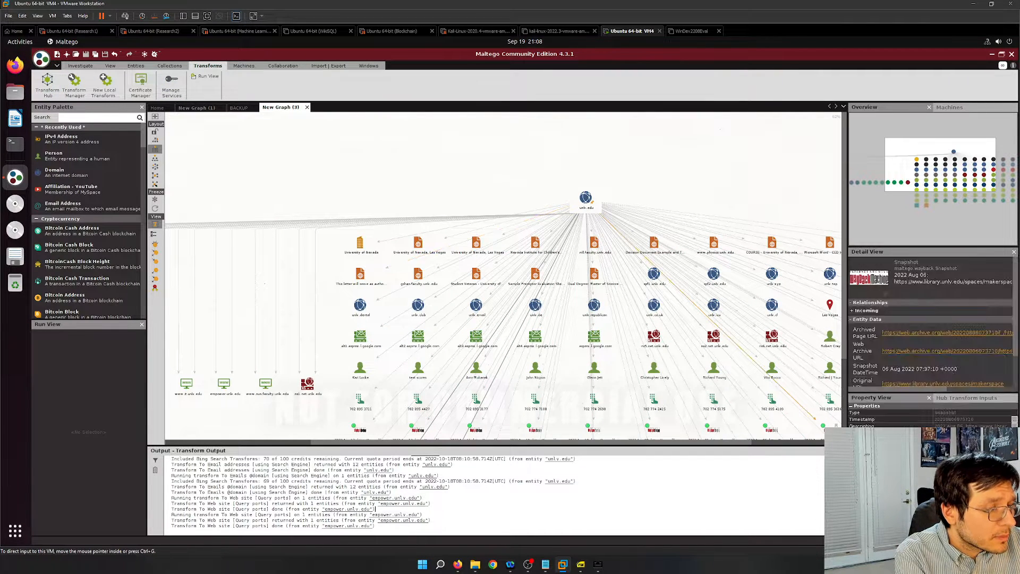
left_click(1011, 55)
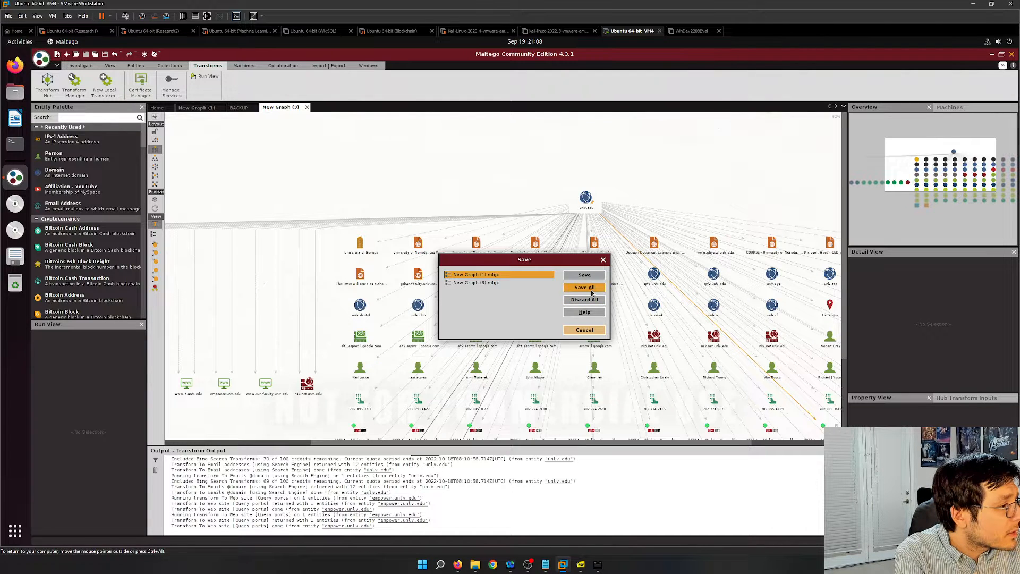
left_click(593, 300)
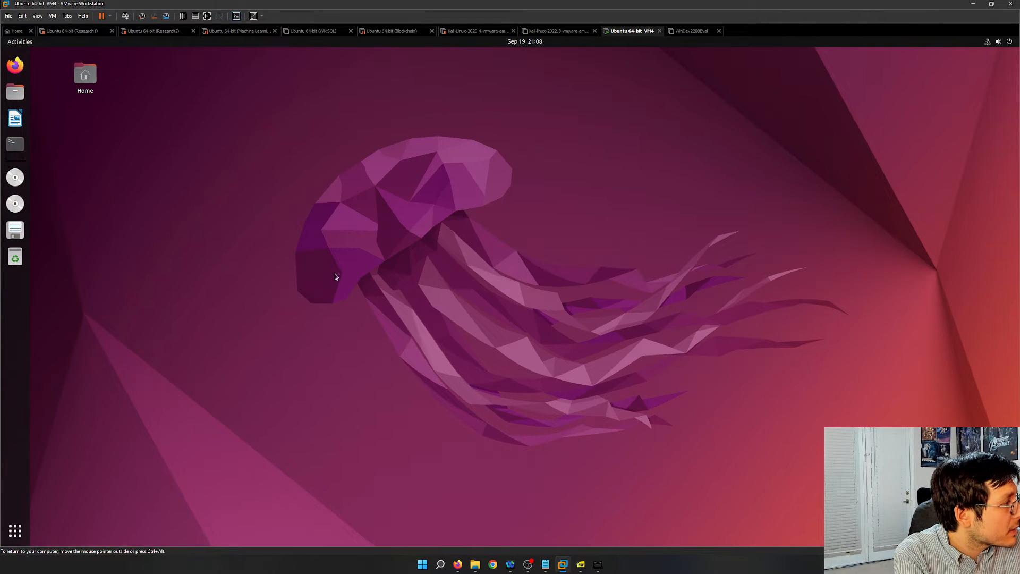
Try launching Firefox again, and power off the Ubuntu virtual machine.
left_click(16, 65)
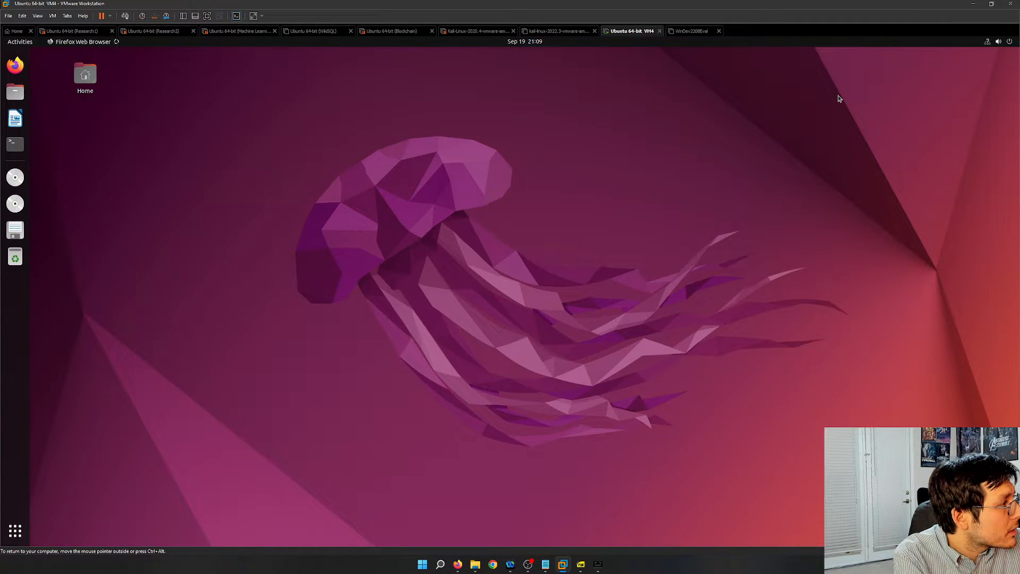
left_click(999, 42)
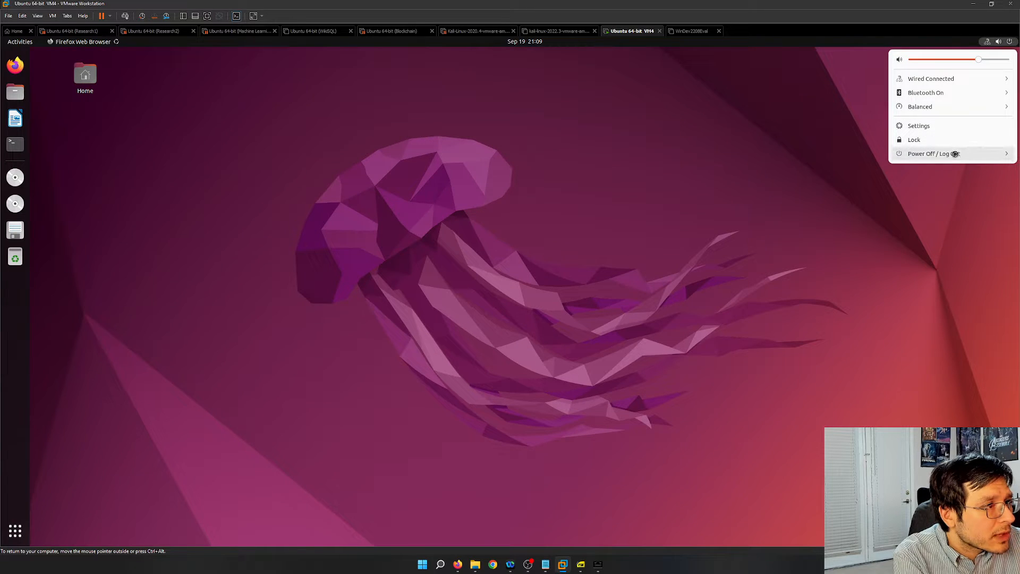
left_click(955, 154)
left_click(933, 196)
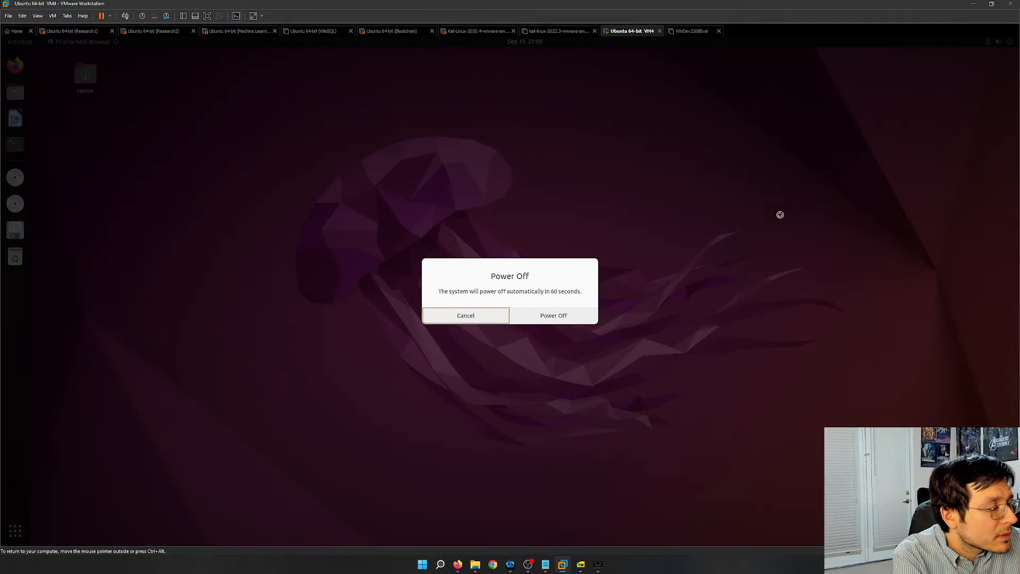
left_click(526, 314)
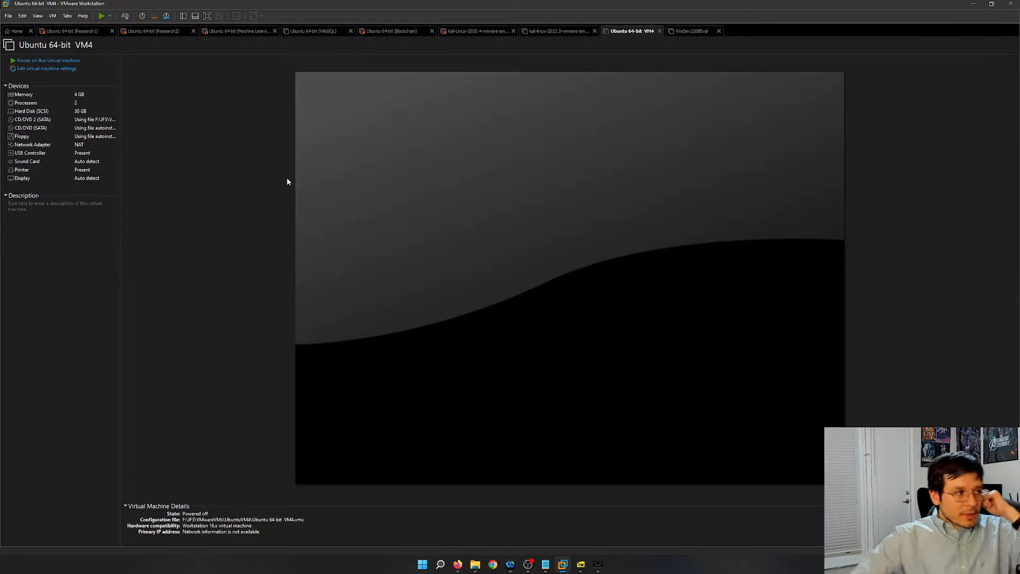
Power the Ubuntu 64-bit VM4 virtual machine back on and bring up its desktop.
left_click(102, 16)
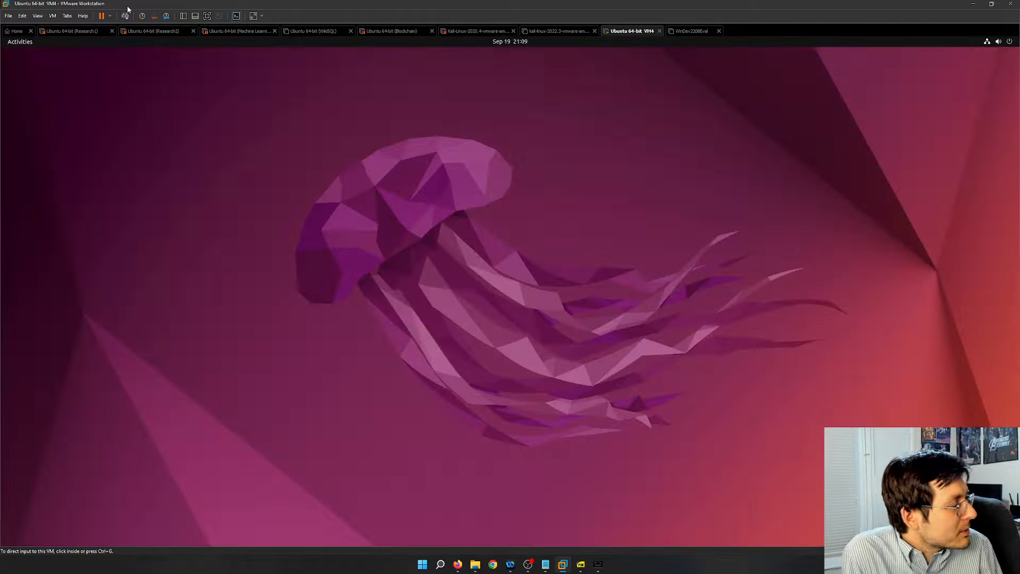
left_click(212, 128)
left_click_drag(544, 301, 512, 288)
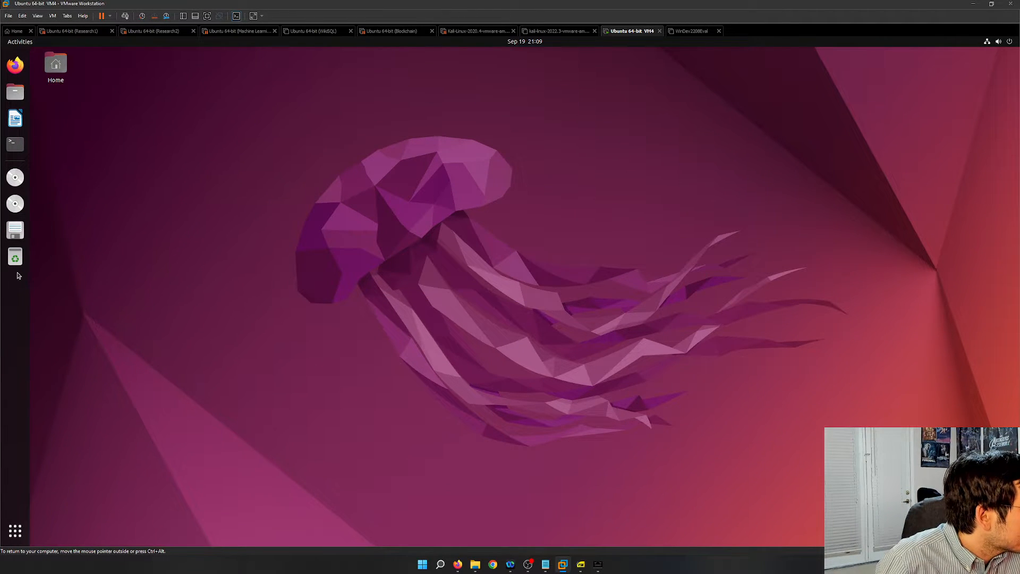
Launch Firefox, load the recommended article on Julius Caesar's assassins as a connection test, and close the browser.
left_click(15, 530)
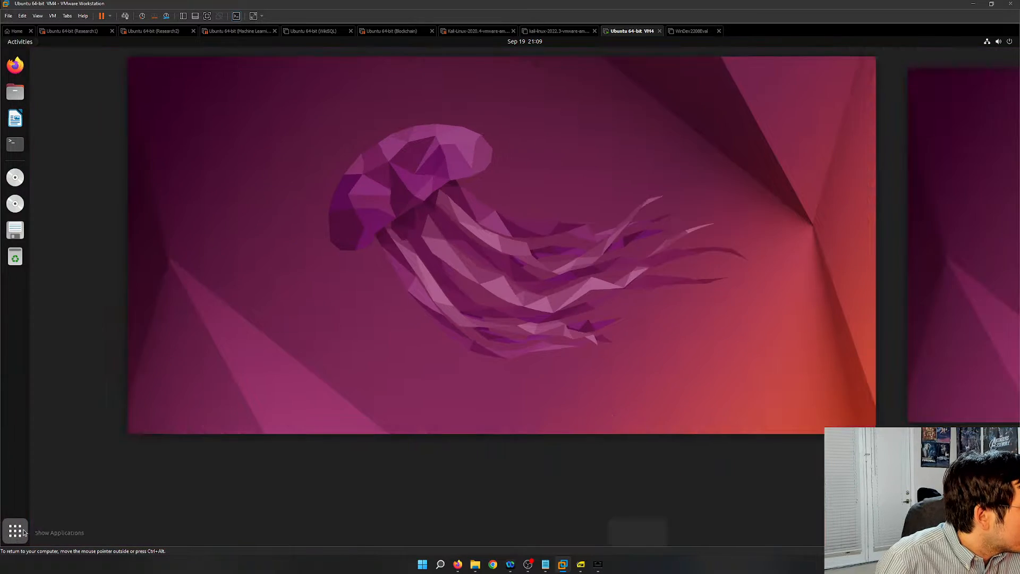
left_click(15, 65)
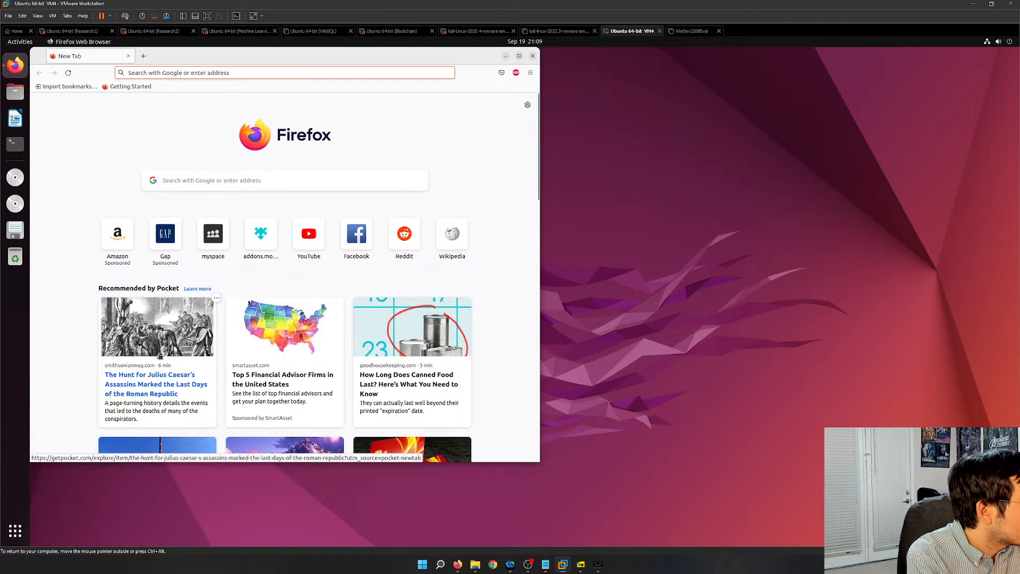
left_click(176, 317)
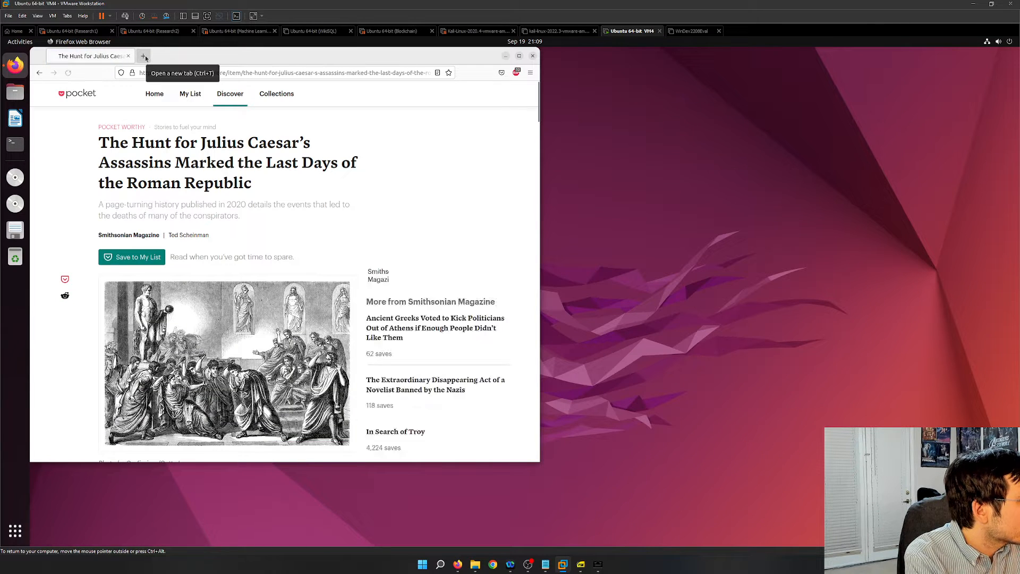
left_click(144, 56)
key("ctrl+w")
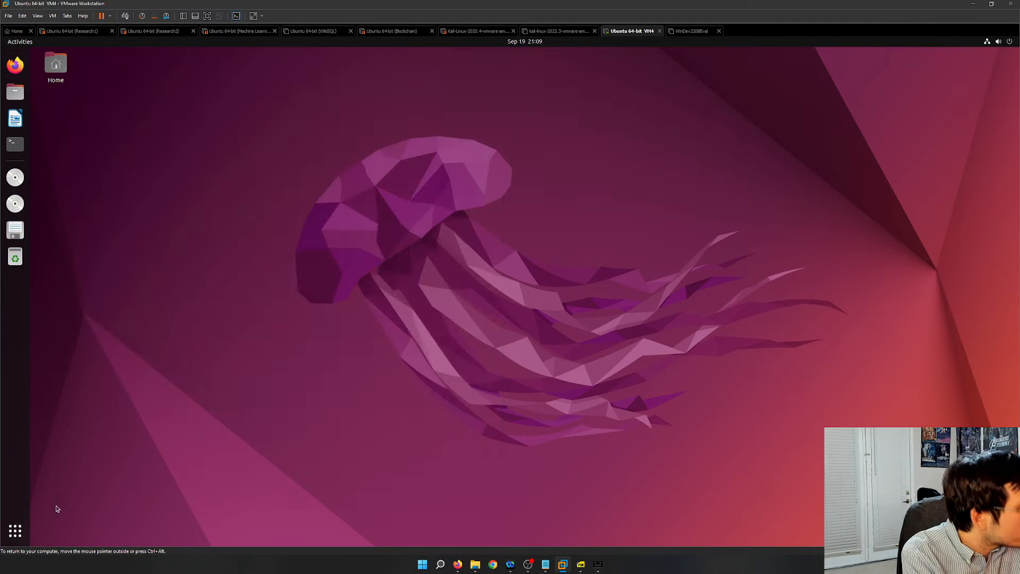
Launch Maltego from the application search, create a new graph, and maximize the window.
left_click(15, 530)
type("malt")
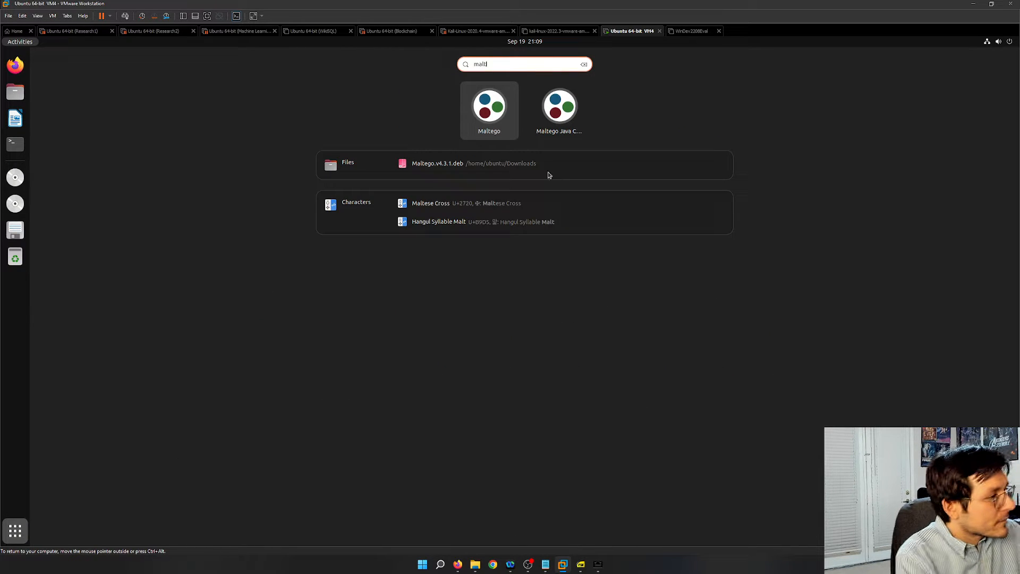
left_click(497, 106)
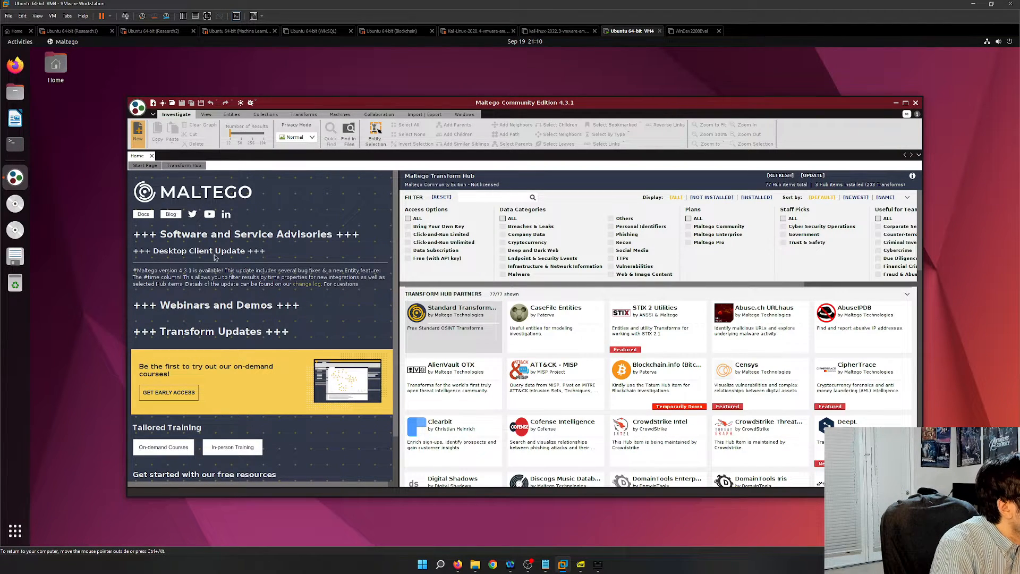
left_click(131, 138)
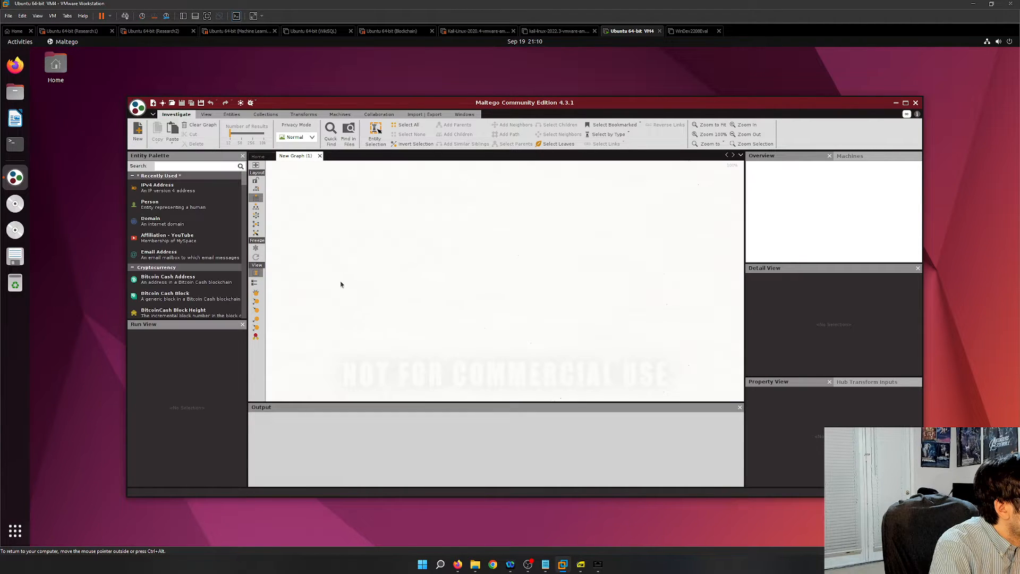
left_click(904, 103)
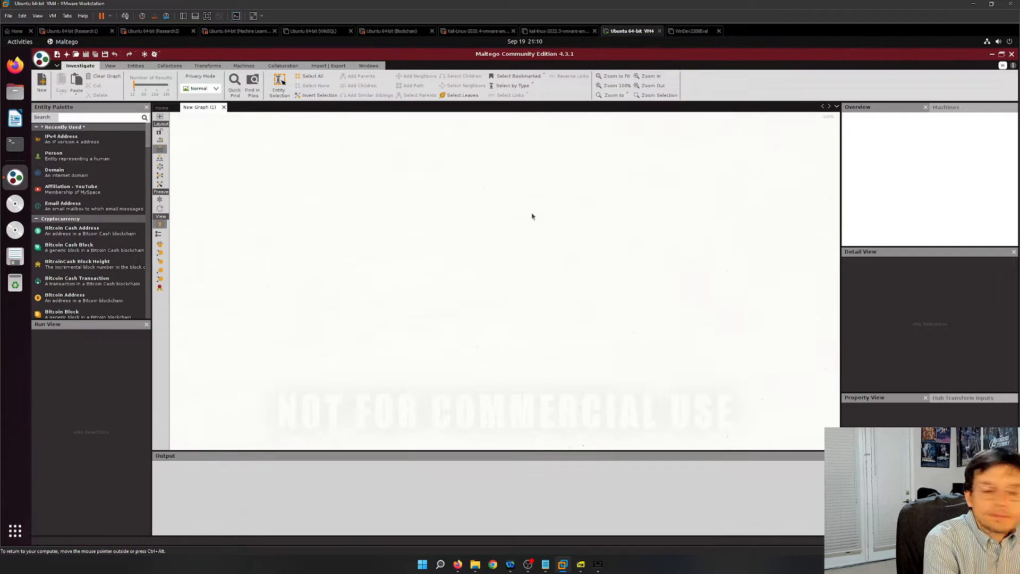
Add a Domain entity to the new graph and set its domain name to unlv.edu.
left_click(75, 173)
left_click_drag(83, 165, 466, 194)
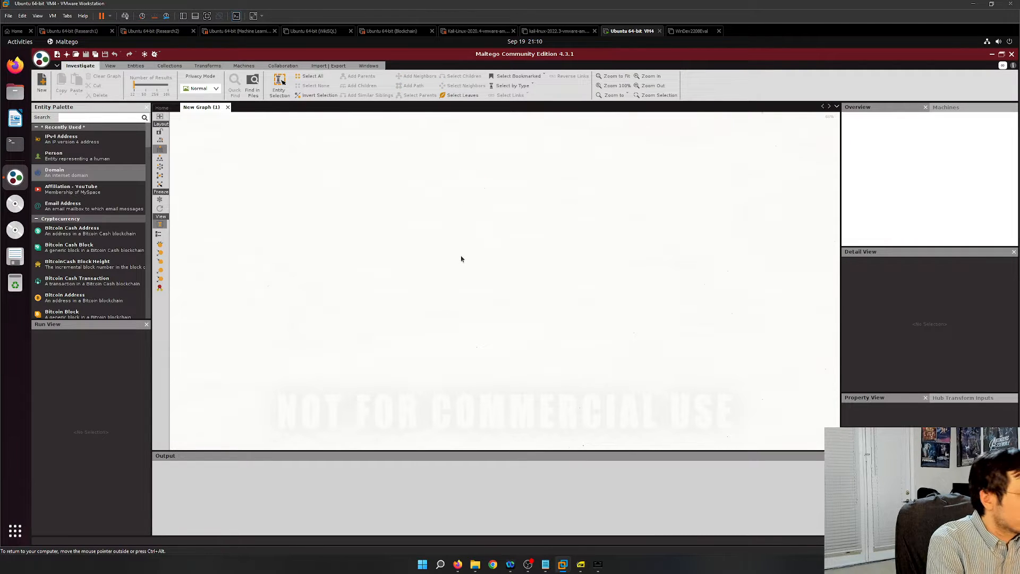
left_click_drag(80, 173, 468, 207)
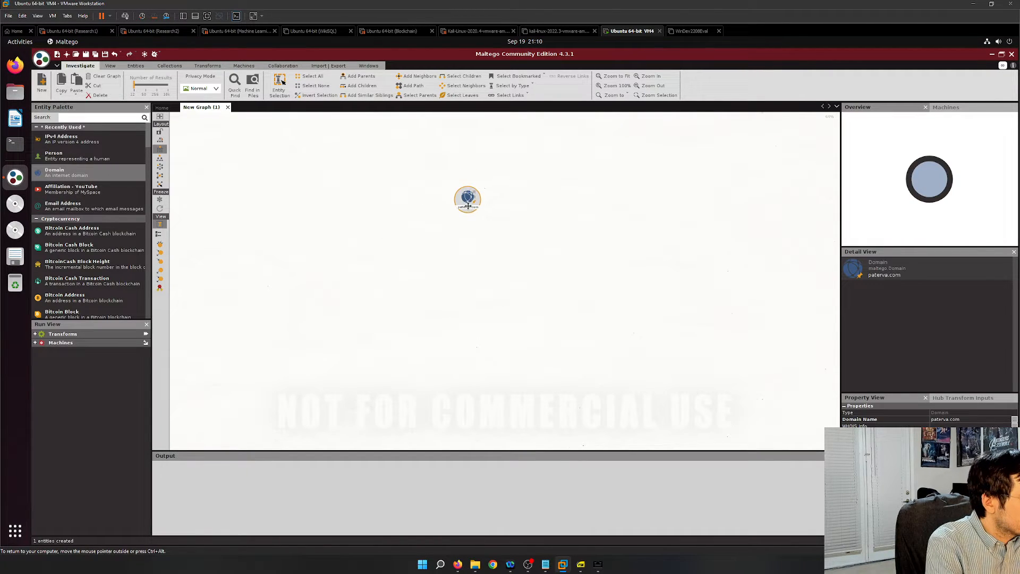
scroll(467, 207, "up", 3)
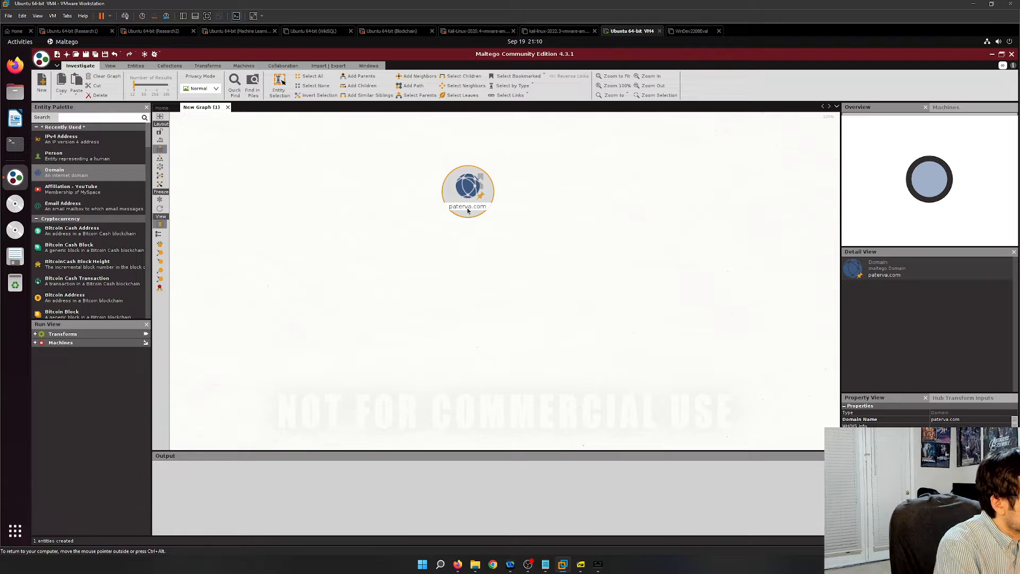
double_click(467, 210)
type("univ")
type(".edu")
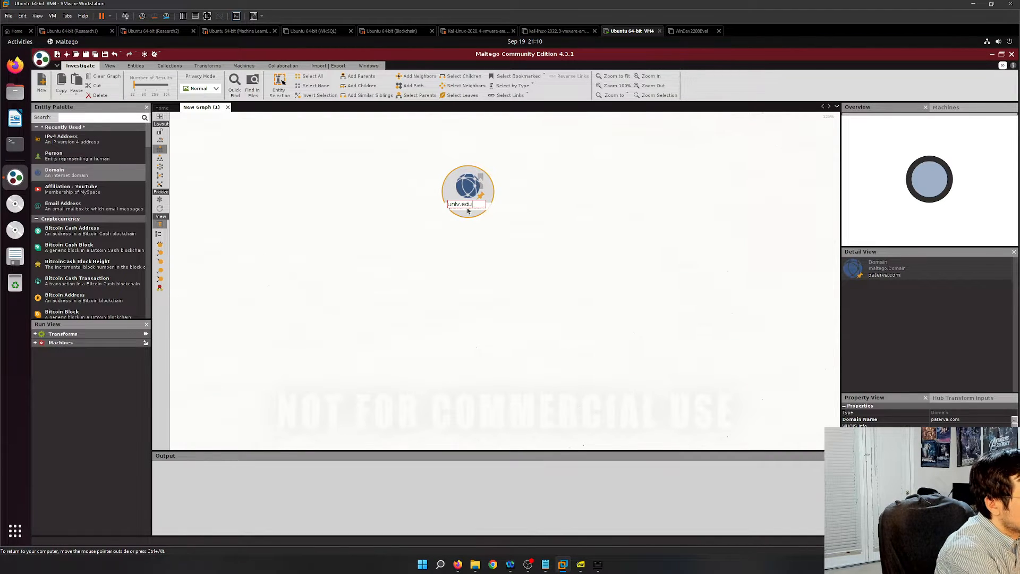
key("Return")
right_click(468, 205)
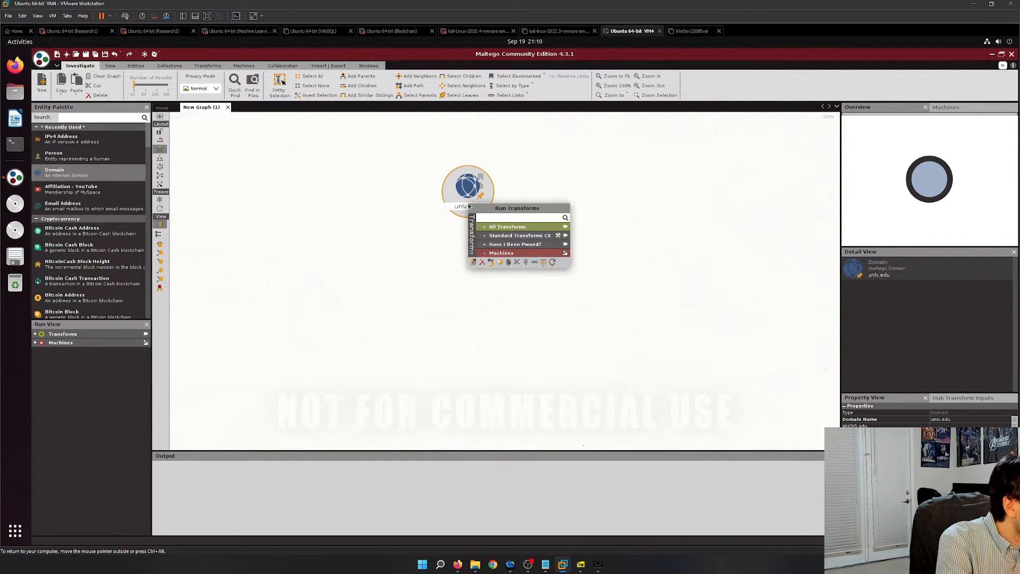
type("email")
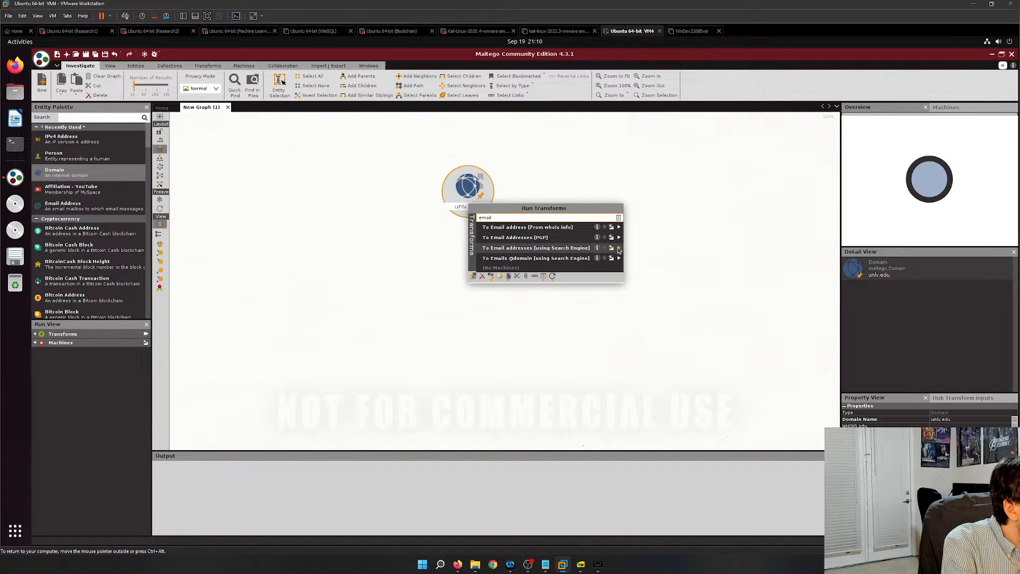
left_click(618, 248)
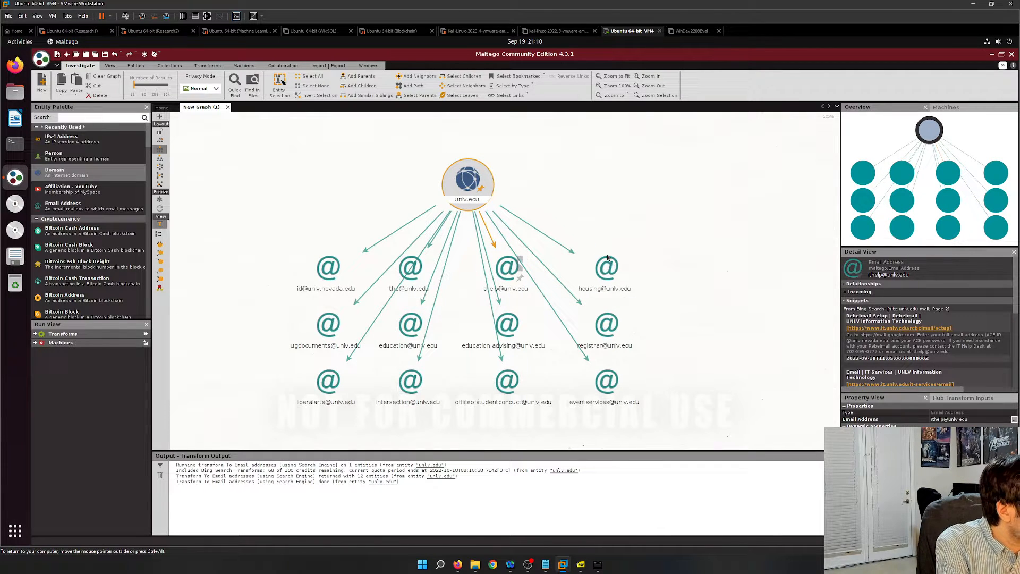
right_click(471, 195)
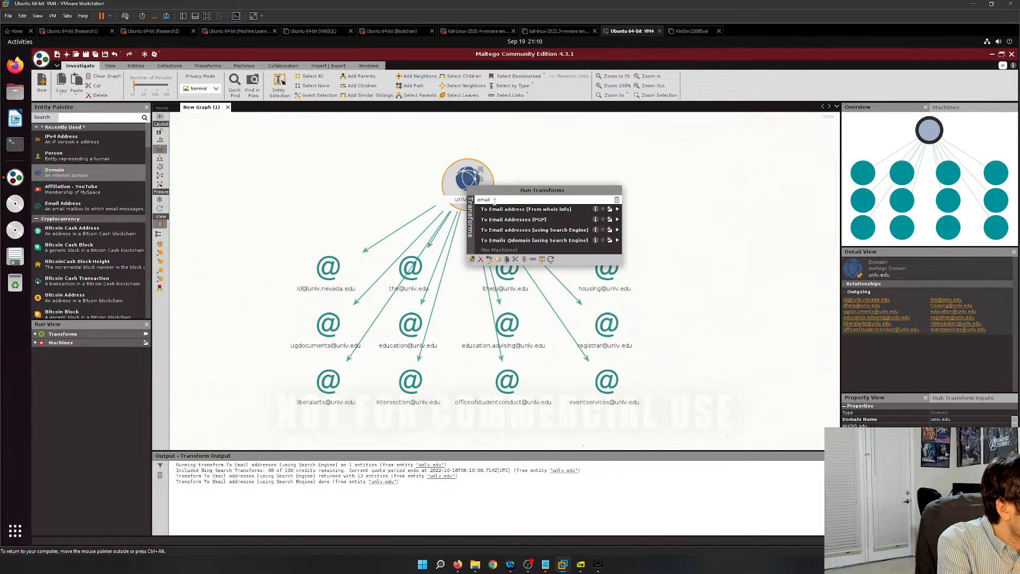
left_click(617, 240)
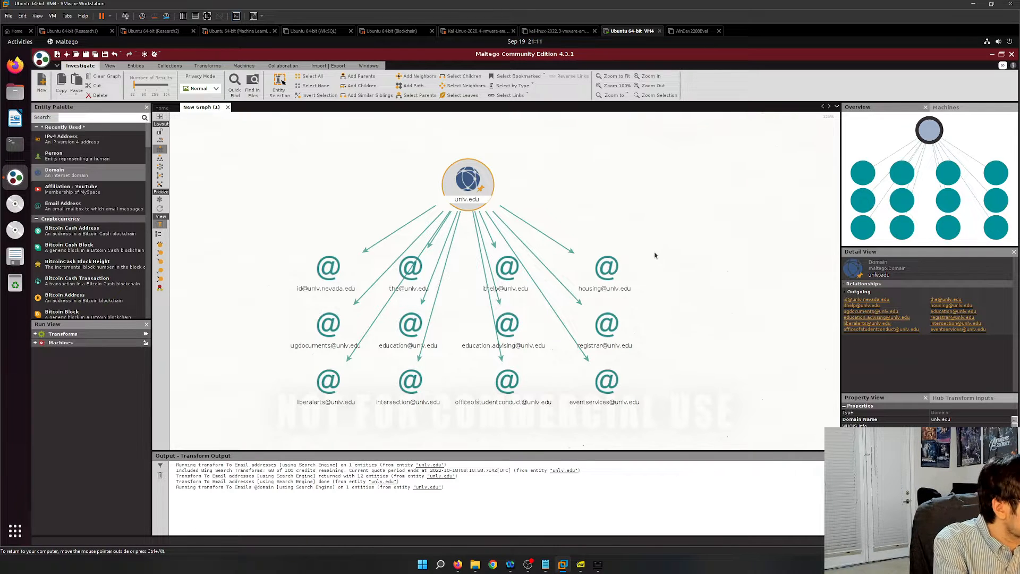
scroll(618, 290, "down", 3)
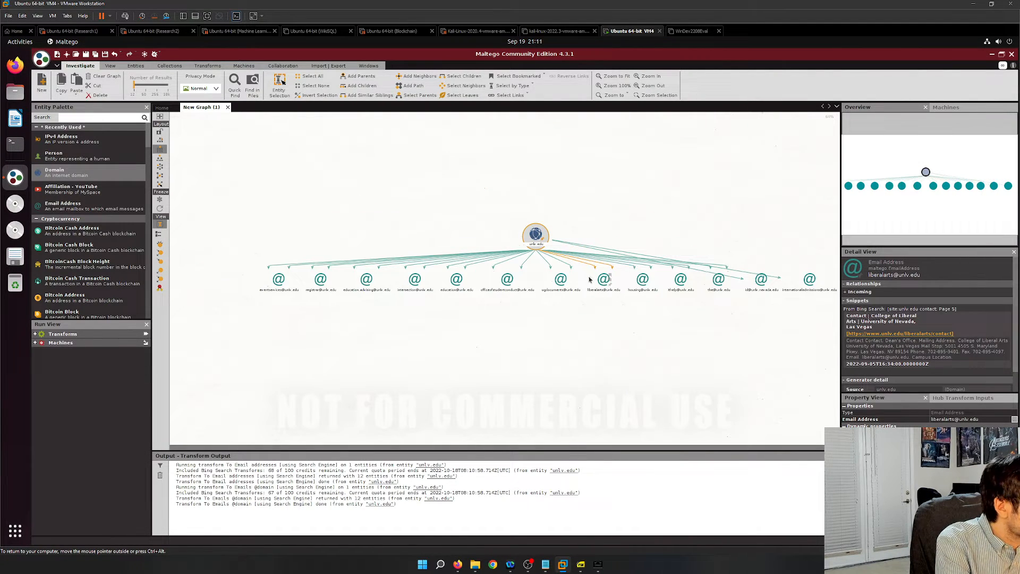
Run the To Email Addresses [PGP] transform on unlv.edu and inspect the resulting email address collection.
right_click(535, 234)
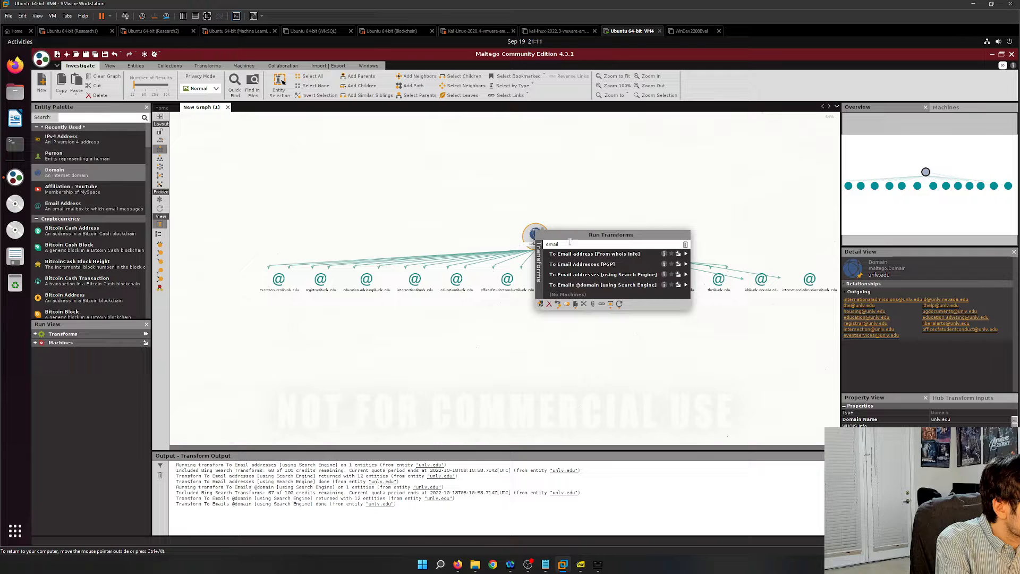
left_click(685, 264)
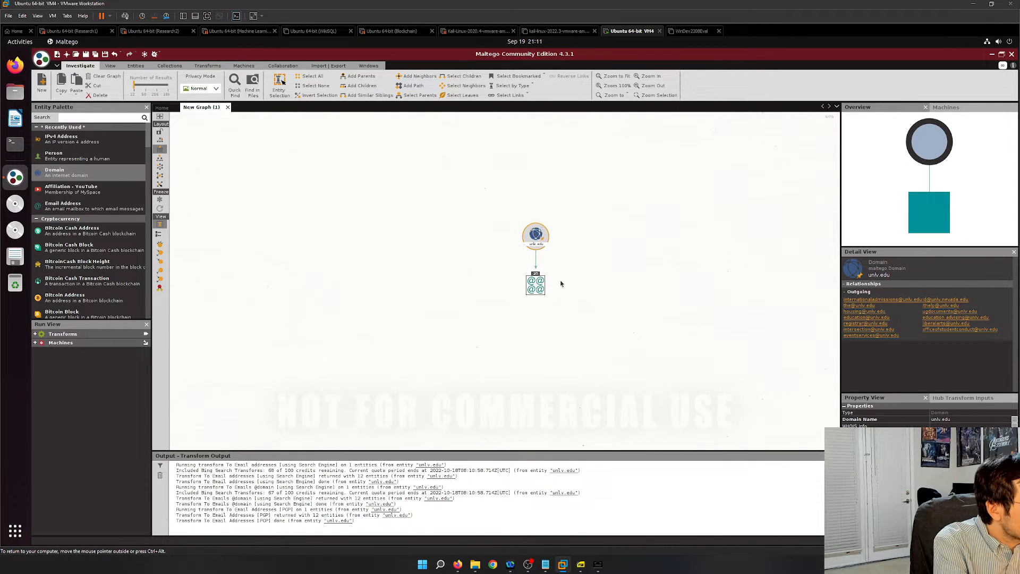
scroll(558, 281, "up", 3)
scroll(532, 281, "up", 2)
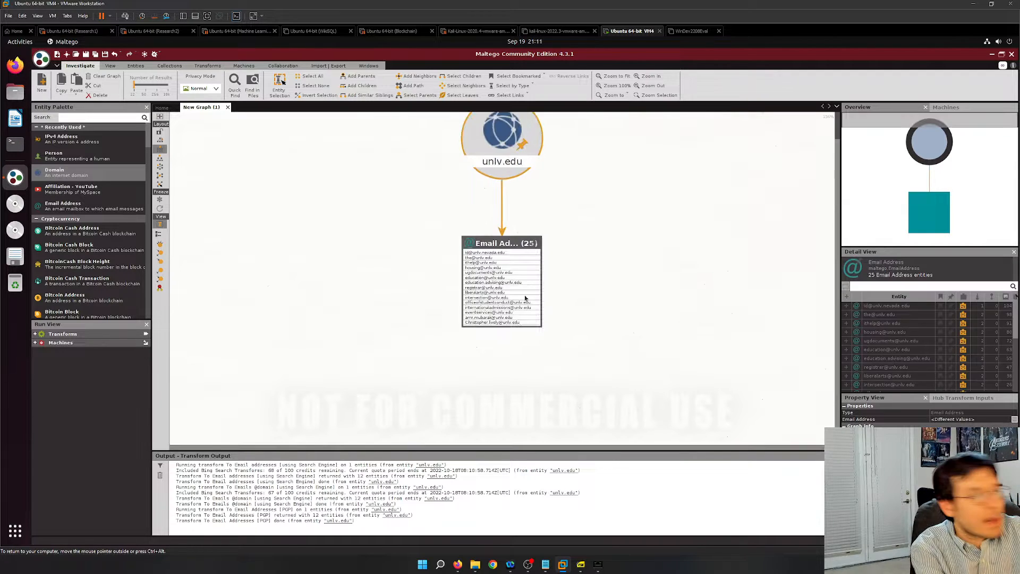
scroll(502, 202, "up", 1)
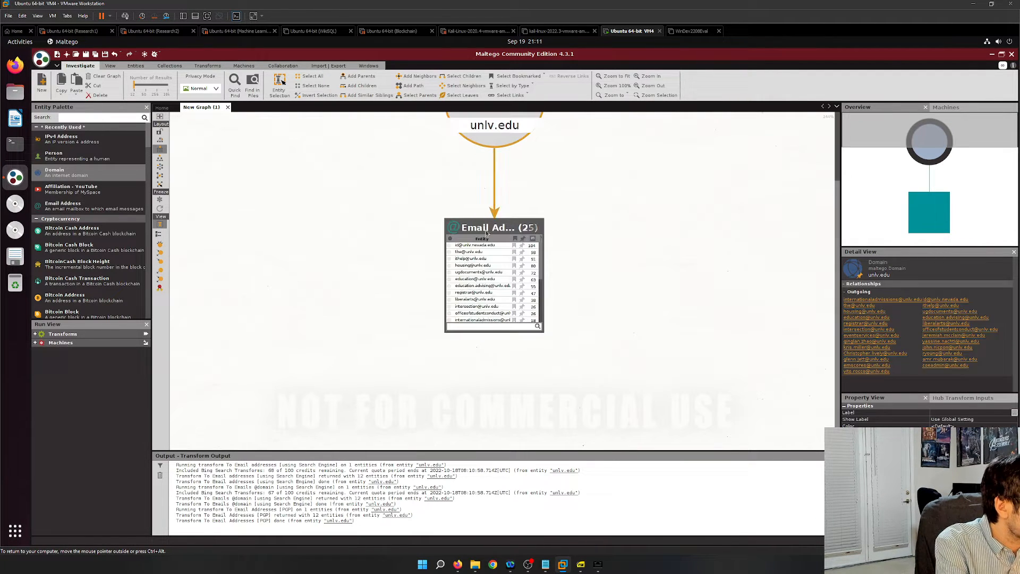
left_click(478, 229)
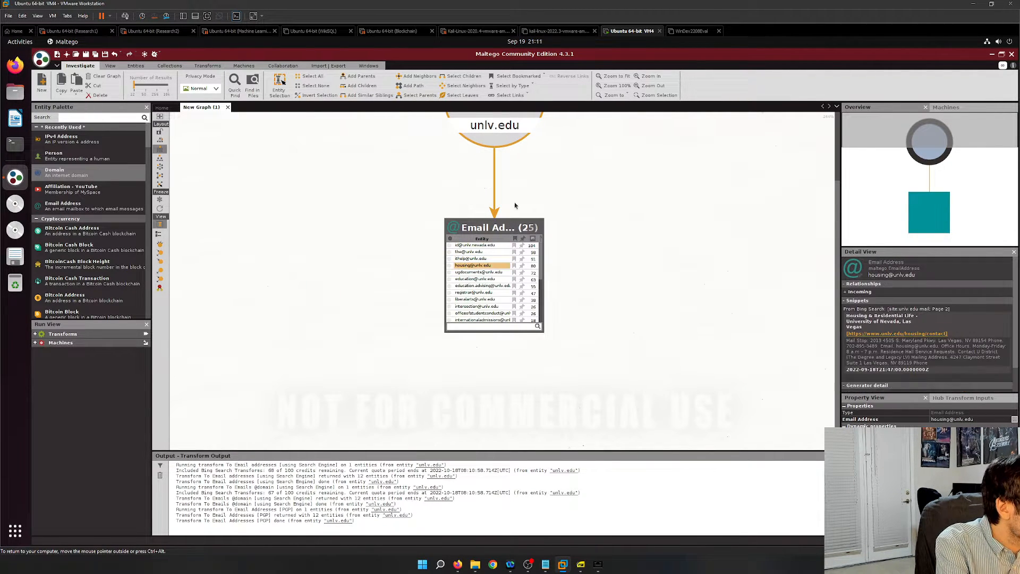
Run the To Email address [From whois info] transform on the unlv.edu domain entity.
scroll(513, 194, "down", 2)
right_click(502, 139)
type("email")
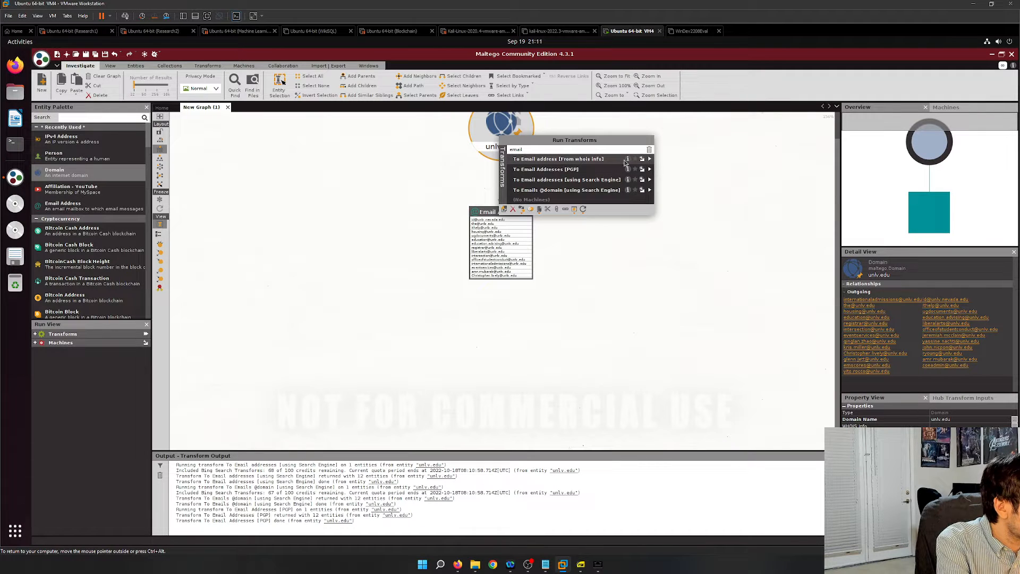
left_click(649, 159)
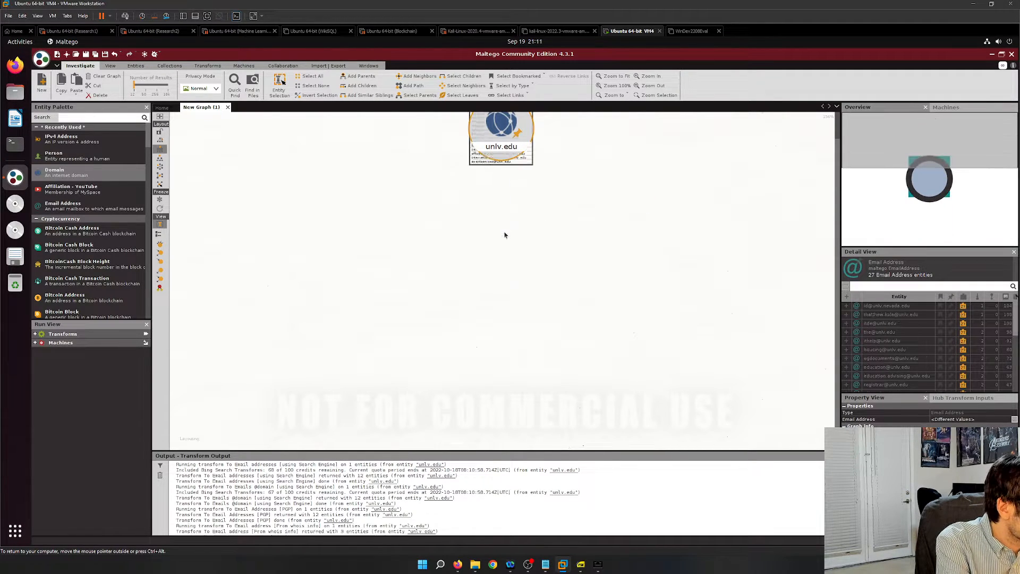
Examine the individual entries and their details in the email address collection under unlv.edu.
scroll(503, 233, "up", 2)
left_click(504, 233)
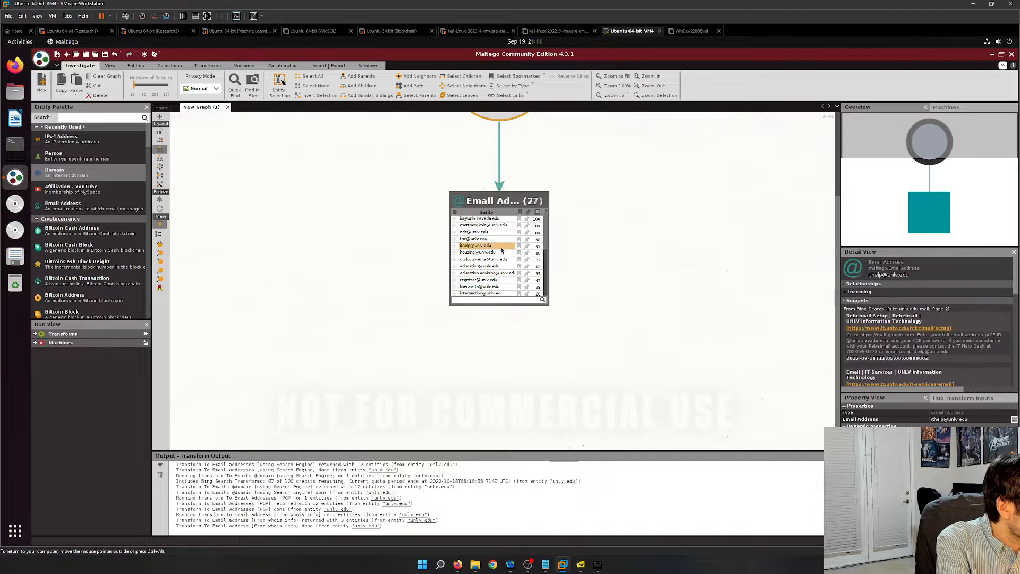
left_click(505, 260)
scroll(505, 262, "down", 5)
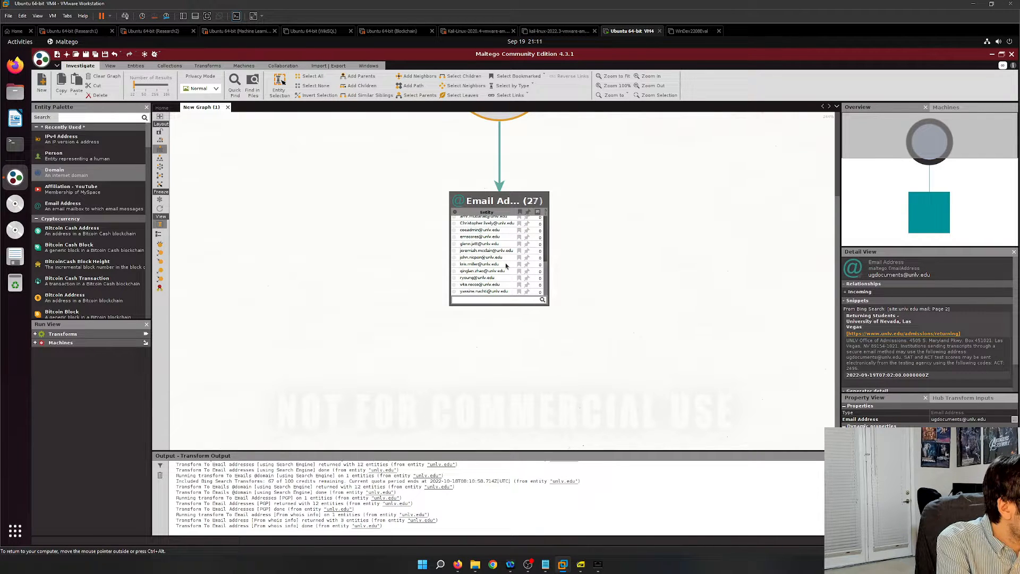
left_click(505, 263)
left_click(503, 271)
left_click(502, 285)
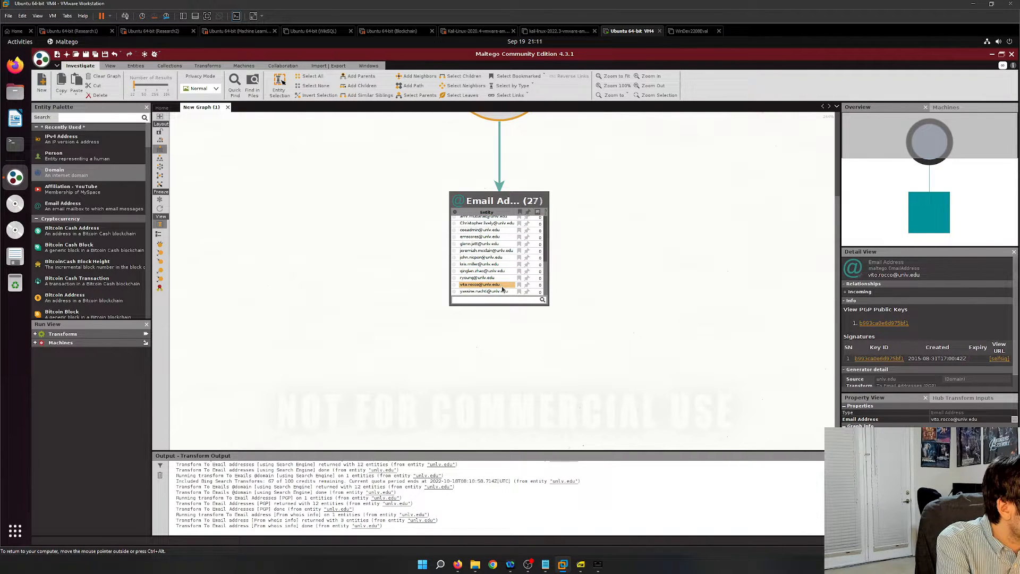
scroll(500, 288, "up", 2)
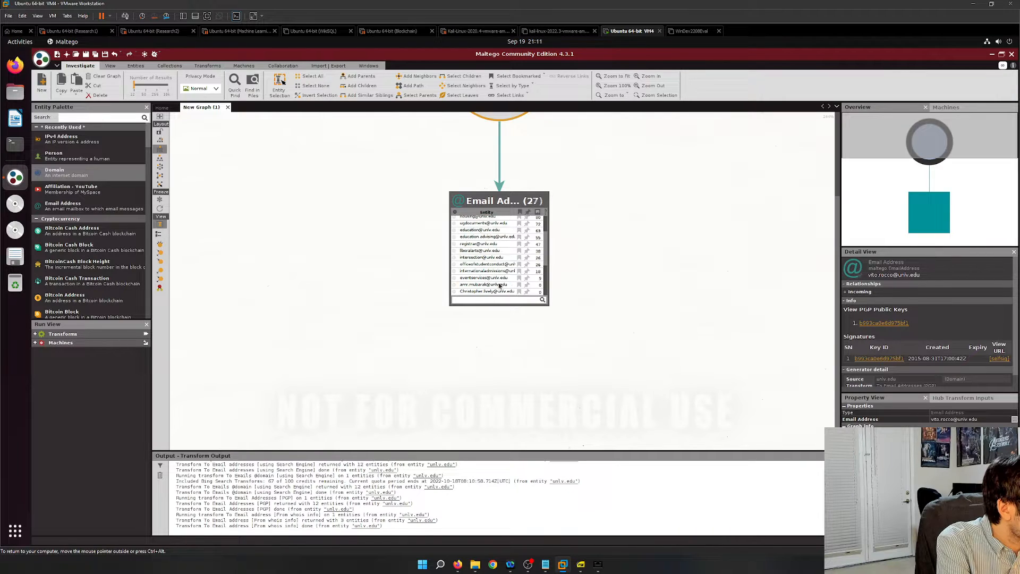
left_click(500, 287)
scroll(500, 265, "up", 5)
left_click(598, 193)
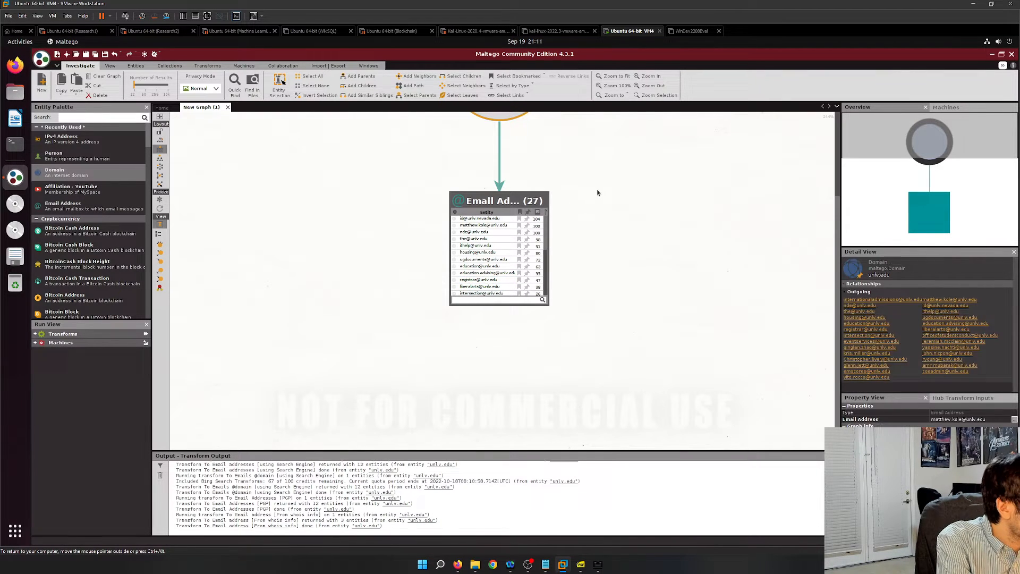
left_click(492, 199)
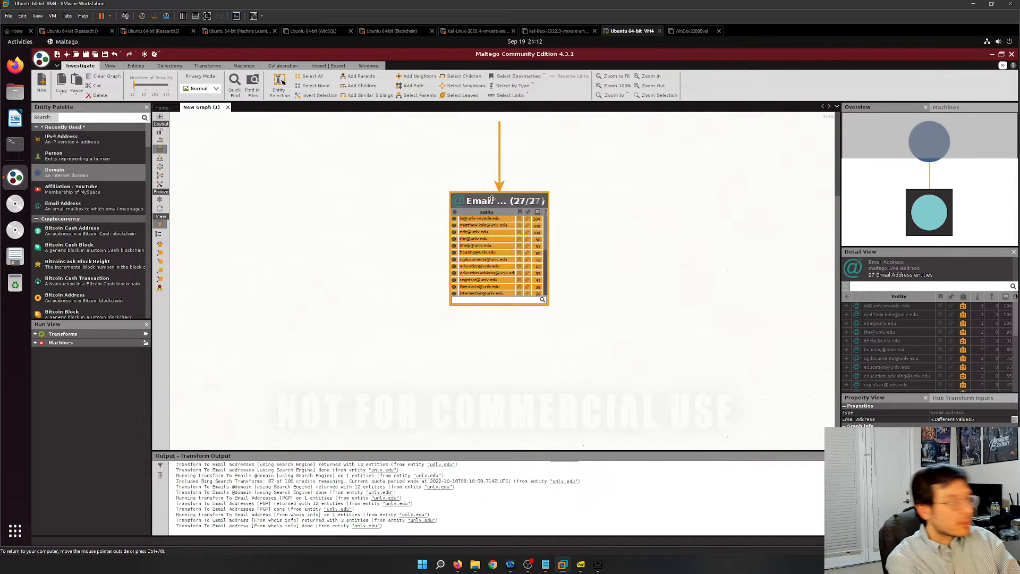
right_click(491, 198)
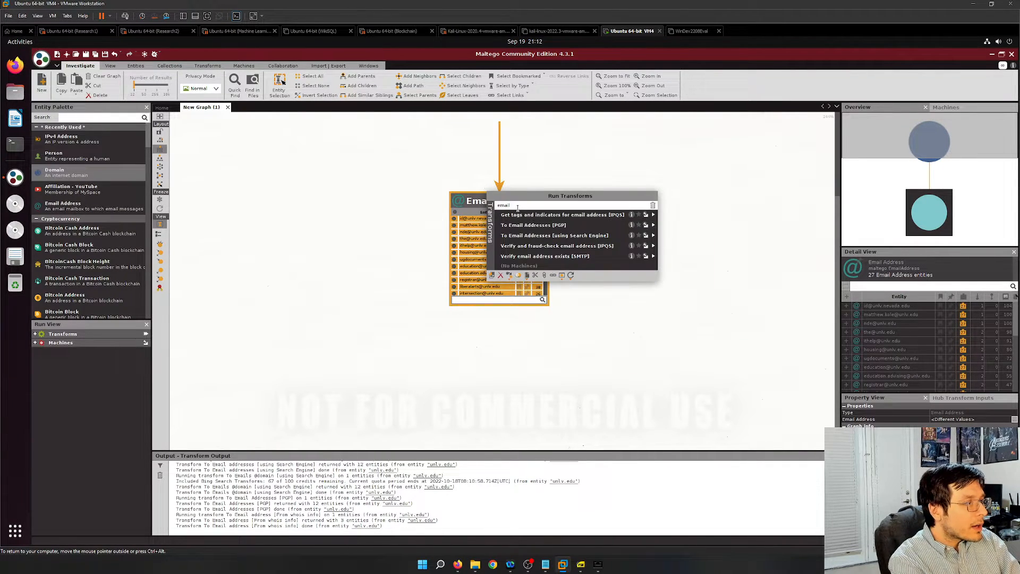
left_click_drag(517, 207, 487, 205)
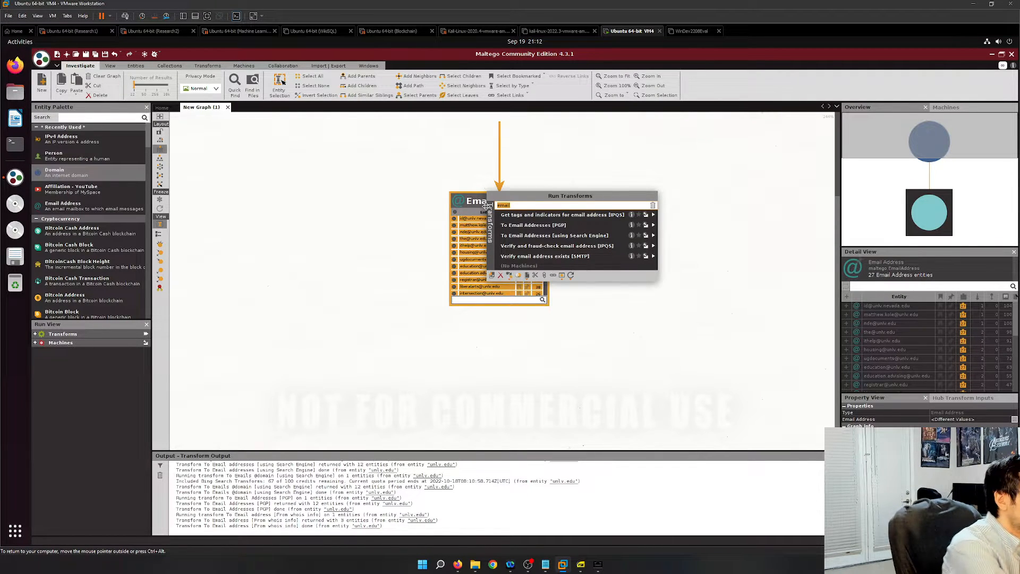
key("BackSpace")
type("brea")
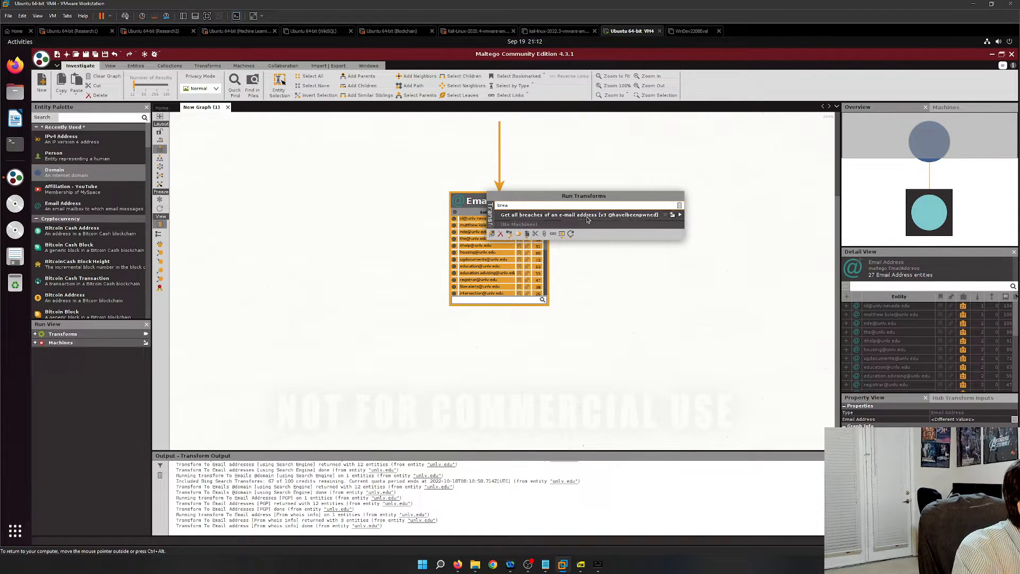
left_click(680, 215)
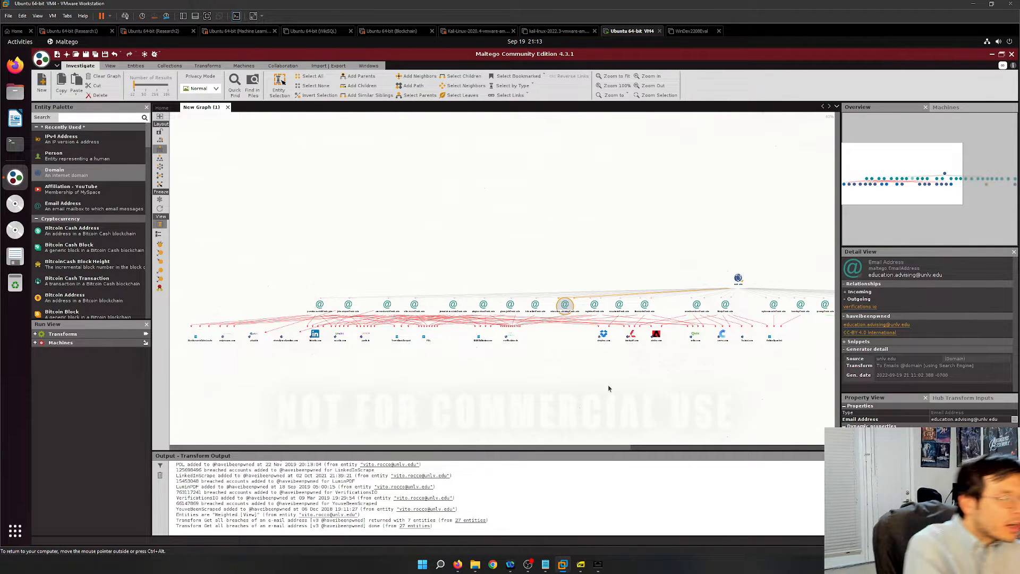
Move the leftmost email address entity up and away from its row to separate its breach links.
scroll(383, 336, "up", 5)
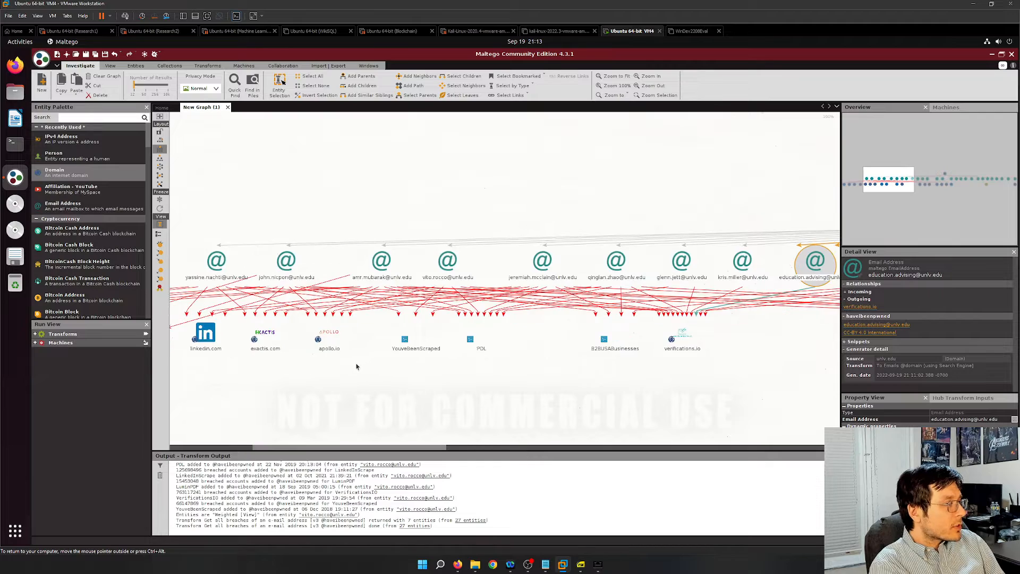
left_click_drag(591, 383, 683, 367)
scroll(683, 366, "up", 2)
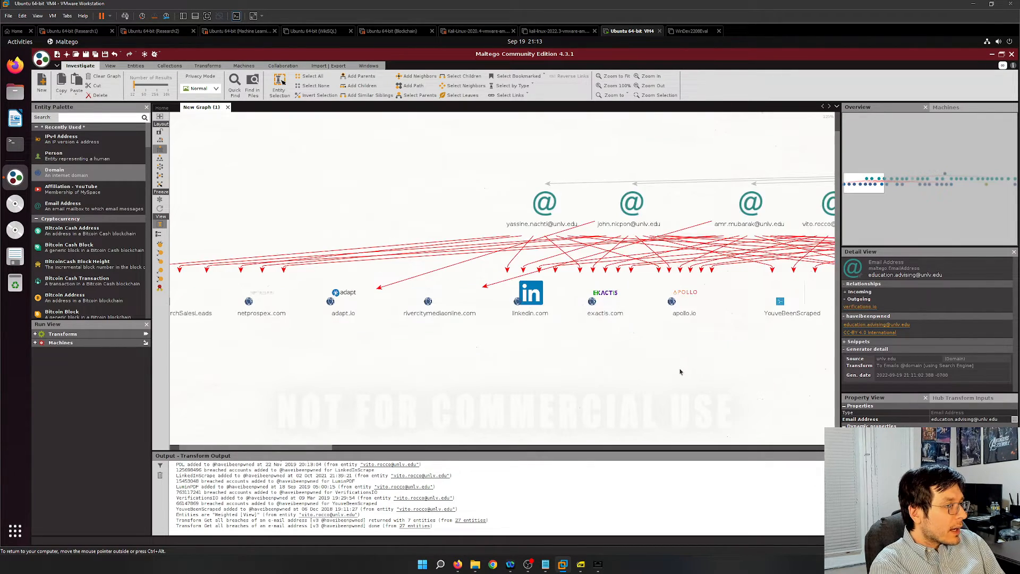
scroll(601, 342, "down", 2)
left_click_drag(552, 230, 254, 160)
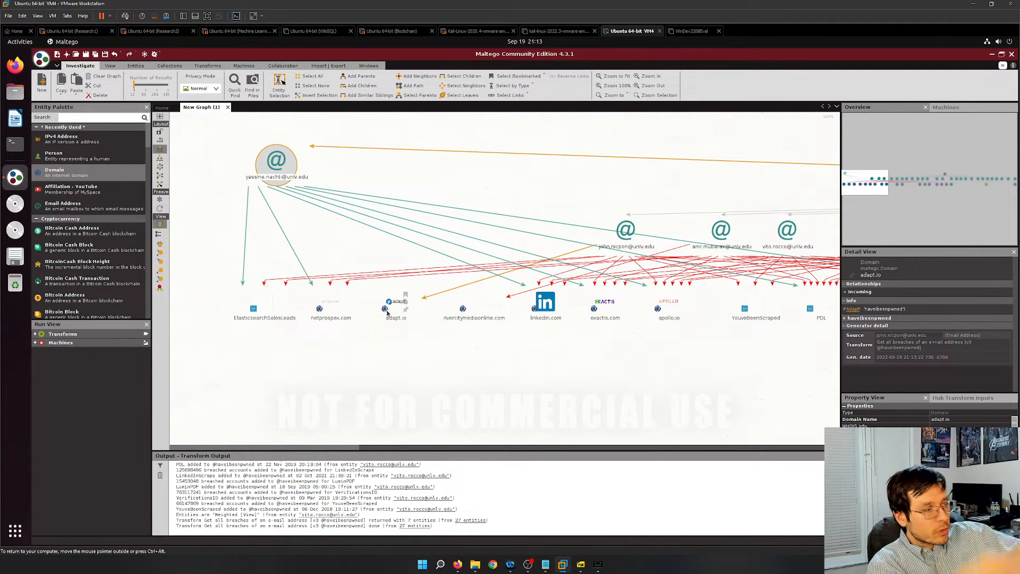
Spread ElasticsearchSalesLeads and netprospex.com out to the left of the breach row and nudge adapt.io slightly down.
scroll(330, 249, "up", 2)
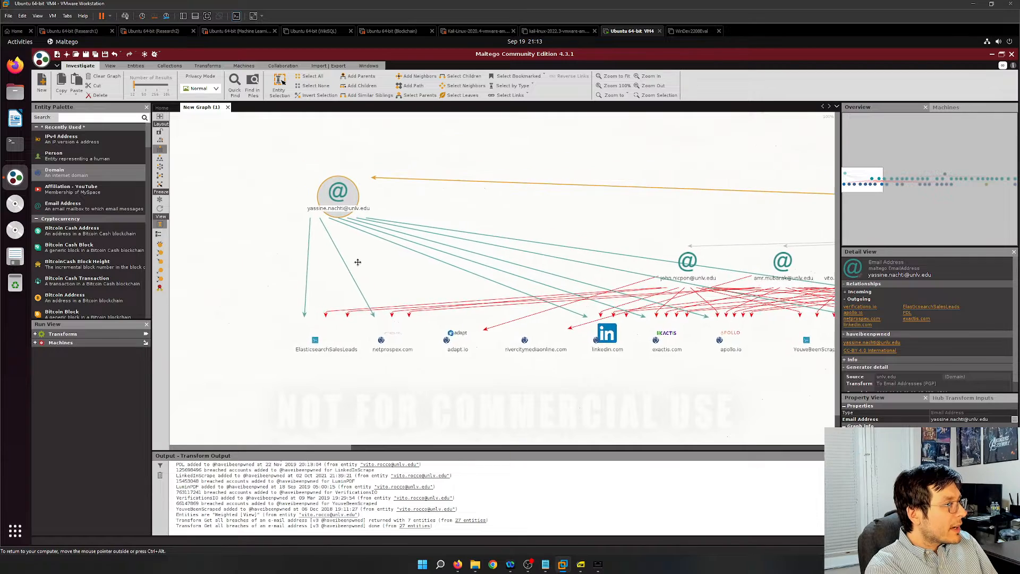
scroll(375, 274, "up", 1)
left_click_drag(316, 385, 270, 299)
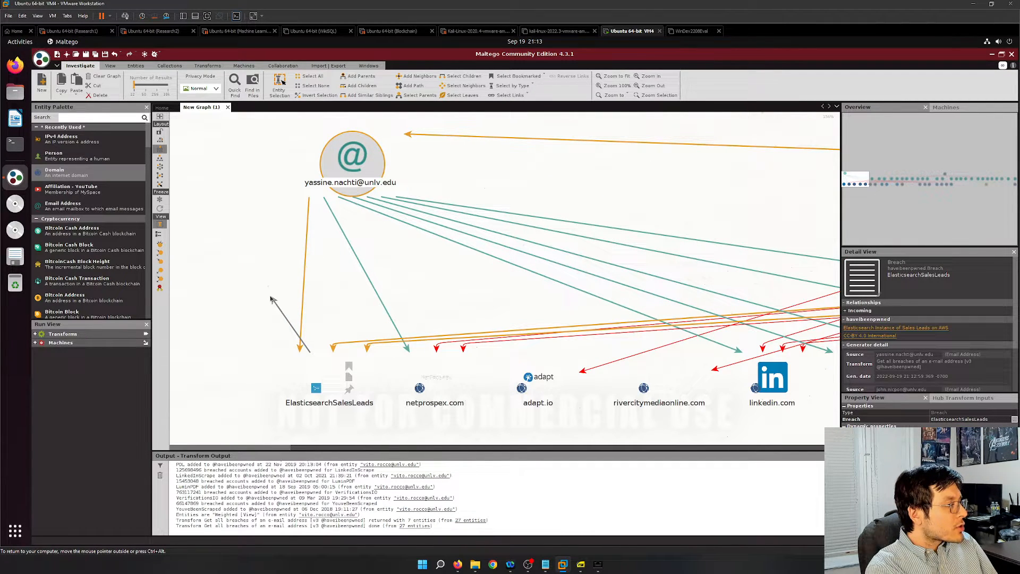
left_click(327, 377)
left_click_drag(327, 377, 219, 310)
left_click(420, 387)
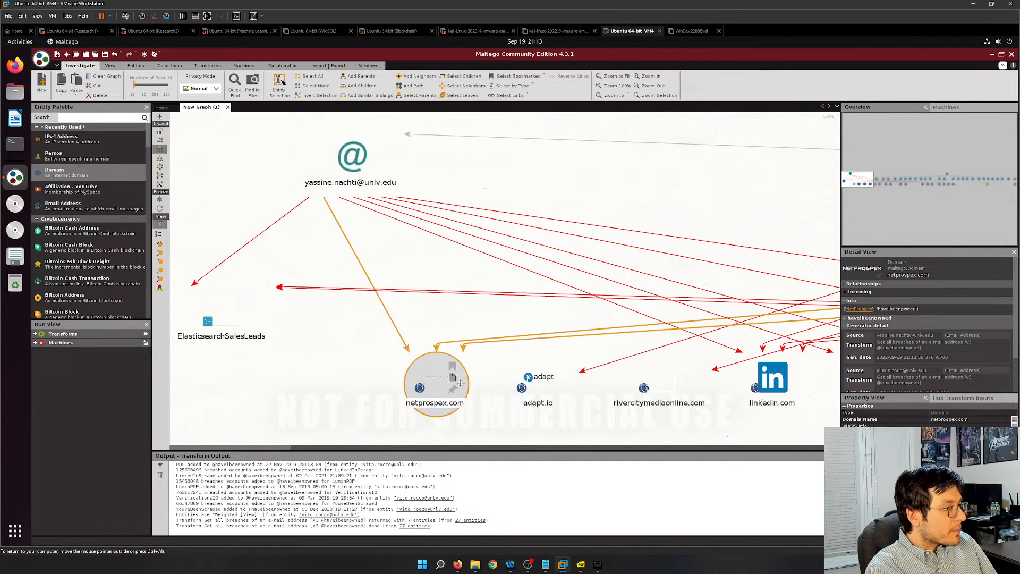
left_click_drag(400, 366, 279, 326)
left_click(537, 383)
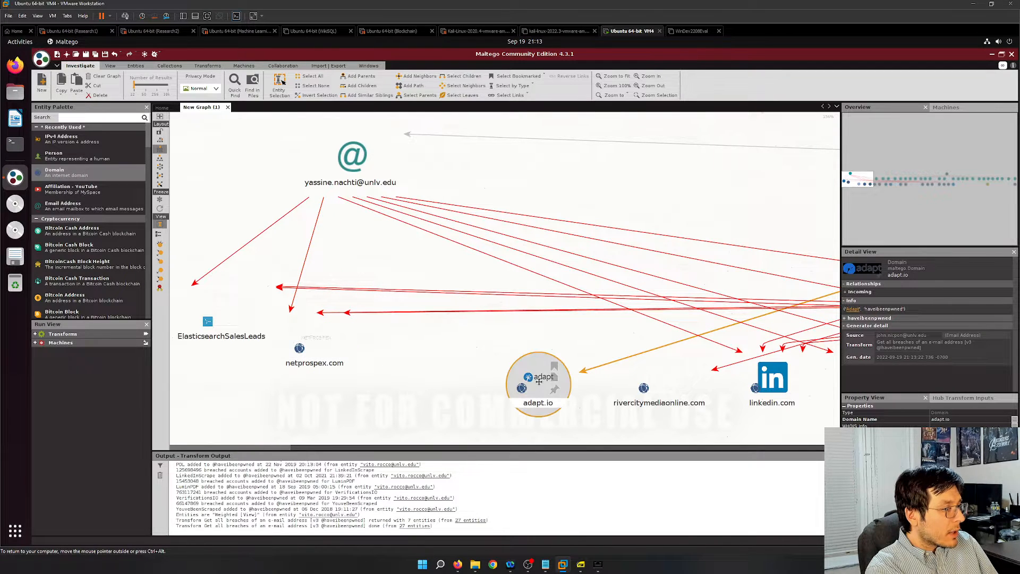
mouse_move(537, 382)
left_mouse_down()
mouse_move(416, 349)
mouse_move(562, 403)
mouse_move(543, 391)
left_mouse_up()
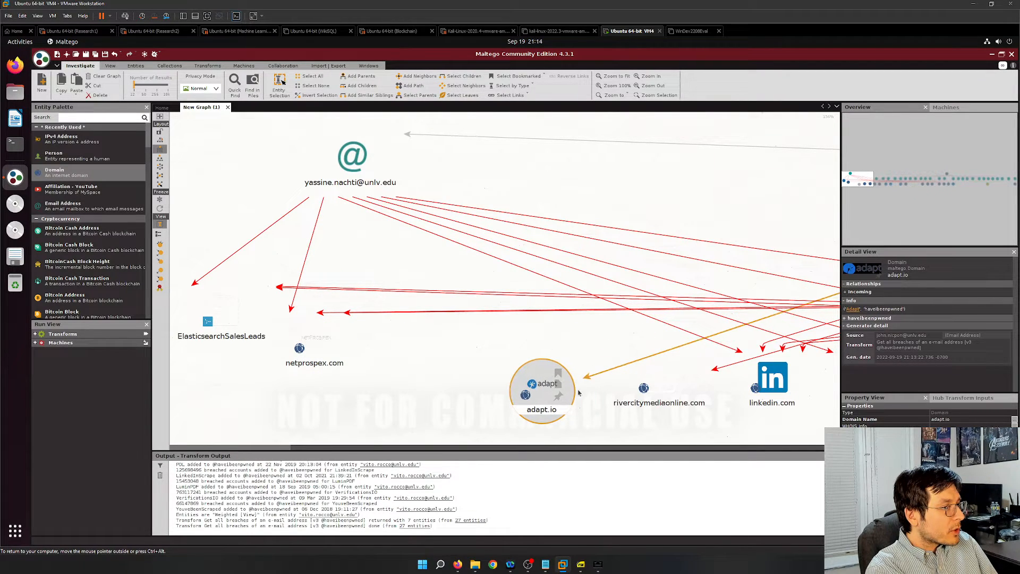
Move linkedin.com below the breach row and raise the second email address from the left above its row.
left_click(765, 386)
scroll(765, 386, "down", 3)
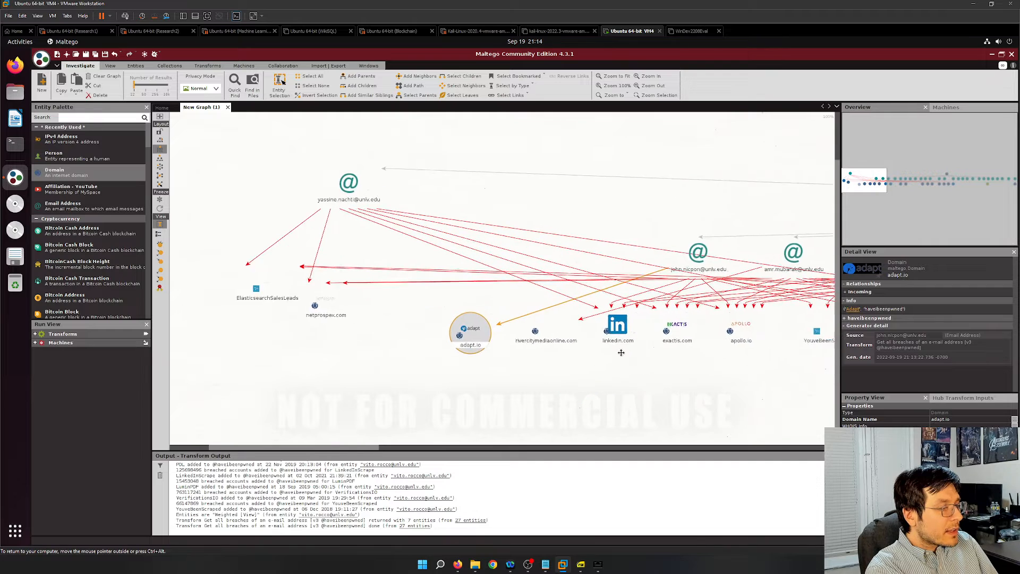
left_click_drag(597, 318, 364, 379)
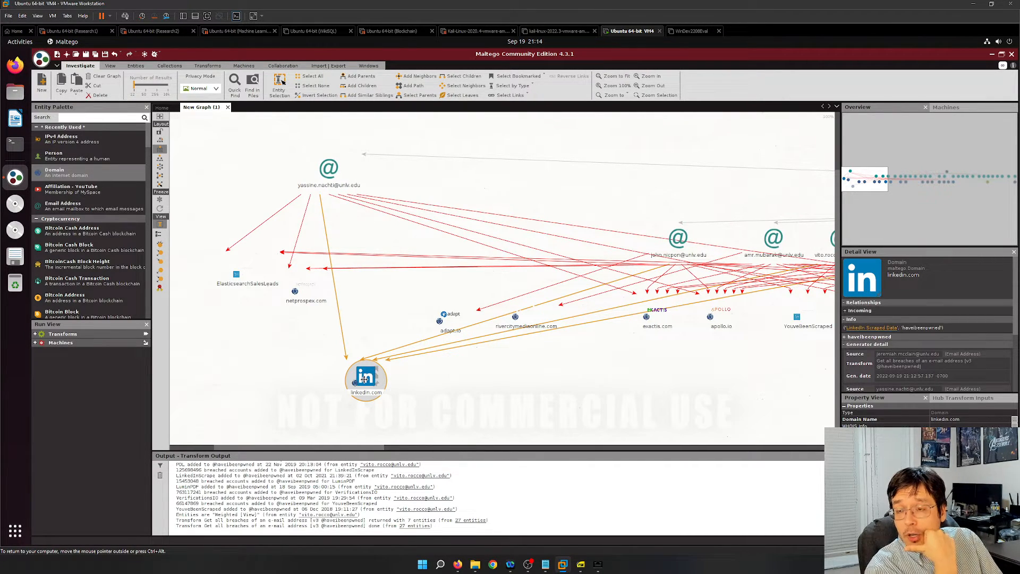
left_click_drag(482, 392, 410, 363)
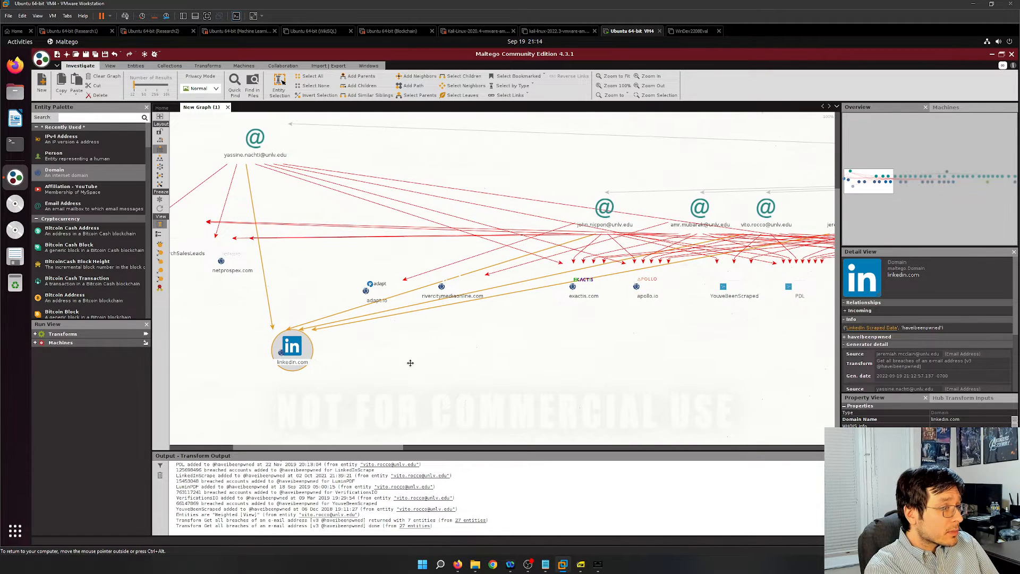
left_click(606, 207)
left_click_drag(605, 207, 522, 154)
Move the adobe.com breach entity well below the breach row to isolate its links.
left_click_drag(725, 387, 479, 373)
mouse_move(686, 331)
left_mouse_down()
mouse_move(542, 341)
mouse_move(579, 343)
left_mouse_up()
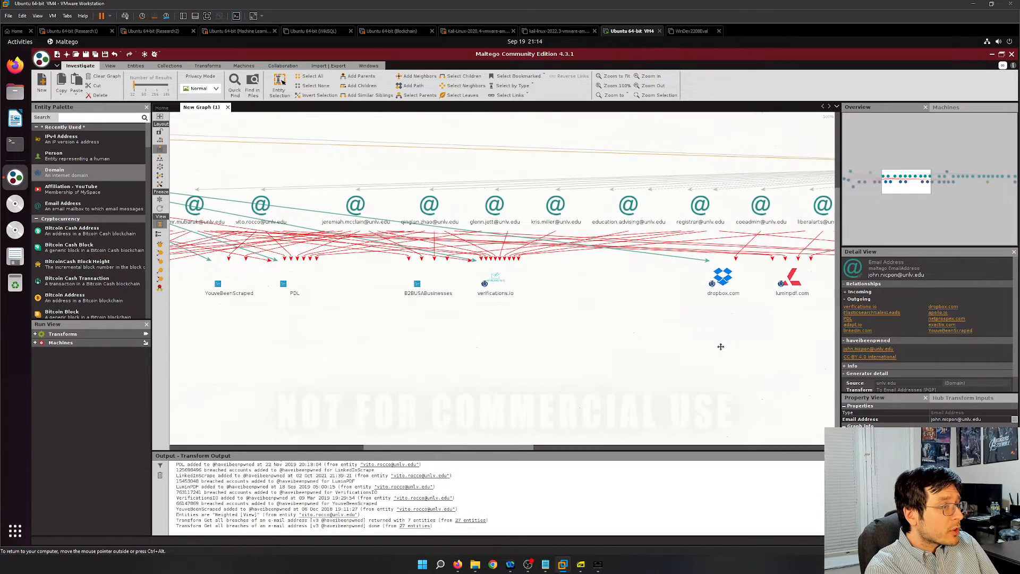
mouse_move(720, 345)
left_mouse_down()
mouse_move(573, 340)
mouse_move(690, 339)
mouse_move(658, 346)
left_mouse_up()
scroll(673, 344, "up", 1)
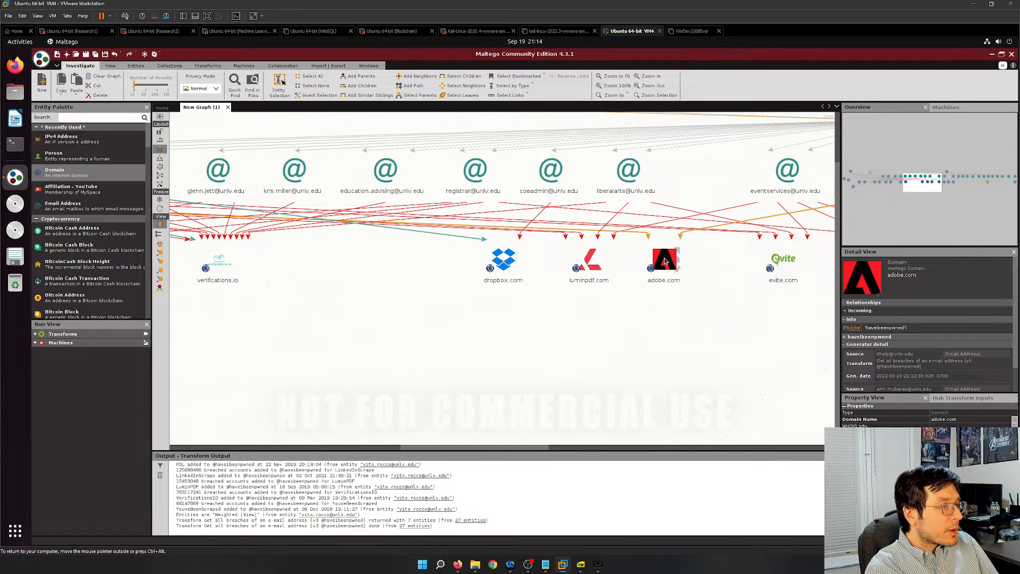
left_click(664, 255)
right_click(665, 254)
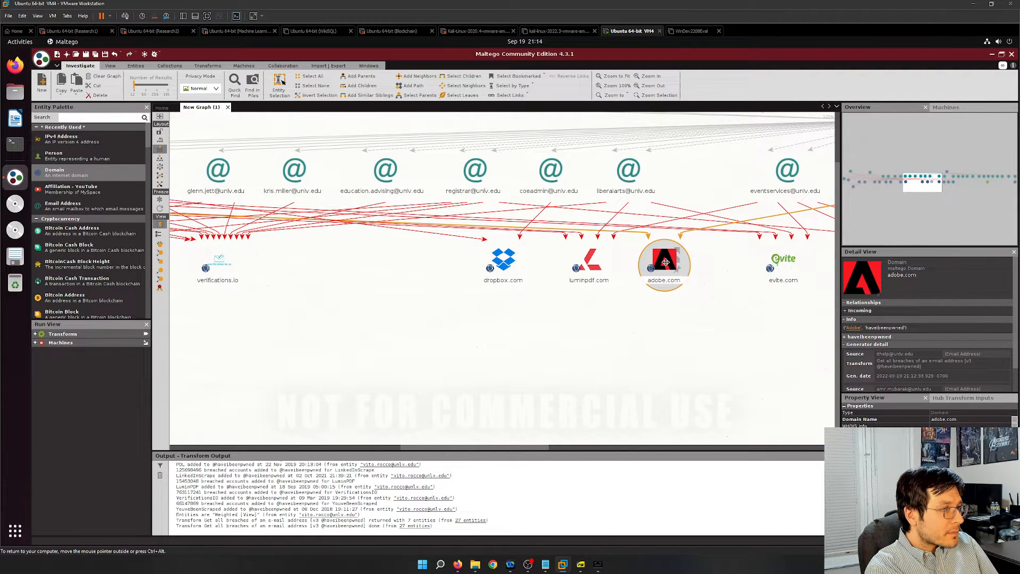
left_click_drag(663, 264, 542, 432)
Trace the adobe.com links to the connected email address entities, including the IT help address.
scroll(566, 406, "down", 2)
left_click(730, 278)
scroll(729, 282, "up", 3)
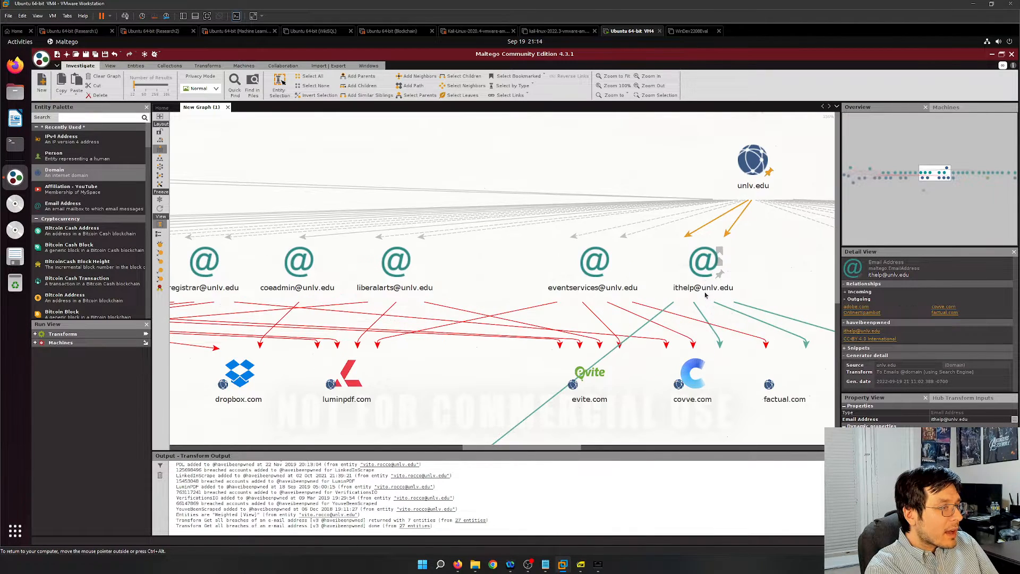
scroll(705, 296, "down", 4)
left_click(521, 429)
left_click_drag(593, 420, 677, 329)
scroll(677, 327, "up", 2)
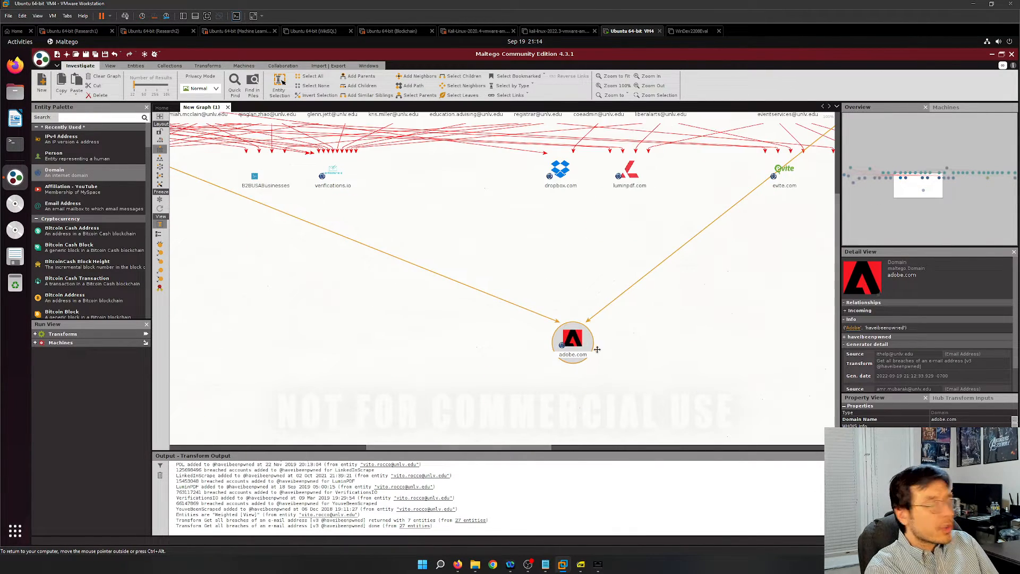
Follow the other adobe.com link and move its personal email address entity below the breach row.
left_click_drag(469, 351, 609, 376)
scroll(523, 285, "up", 3)
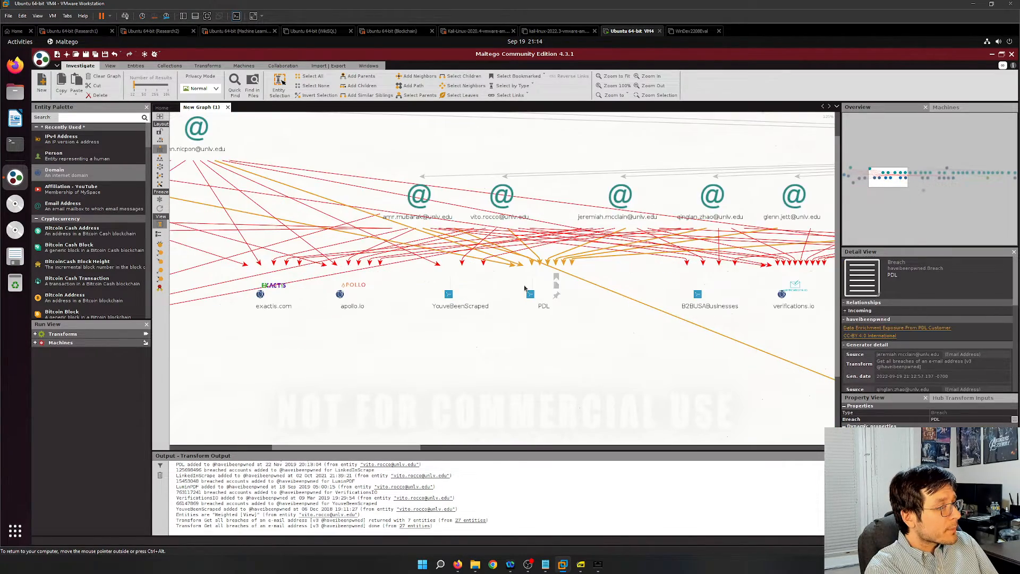
left_click(390, 174)
left_click_drag(391, 175, 396, 384)
left_click_drag(748, 418, 578, 325)
scroll(578, 325, "down", 5)
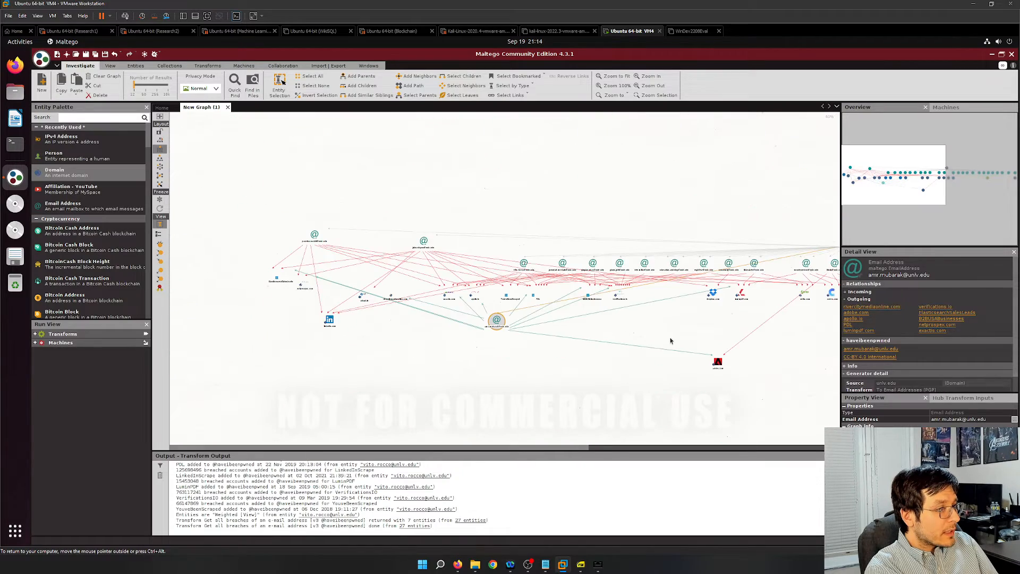
Move the chegg.com entity at the far right end of the graph down and away from its linked email address.
scroll(576, 319, "up", 5)
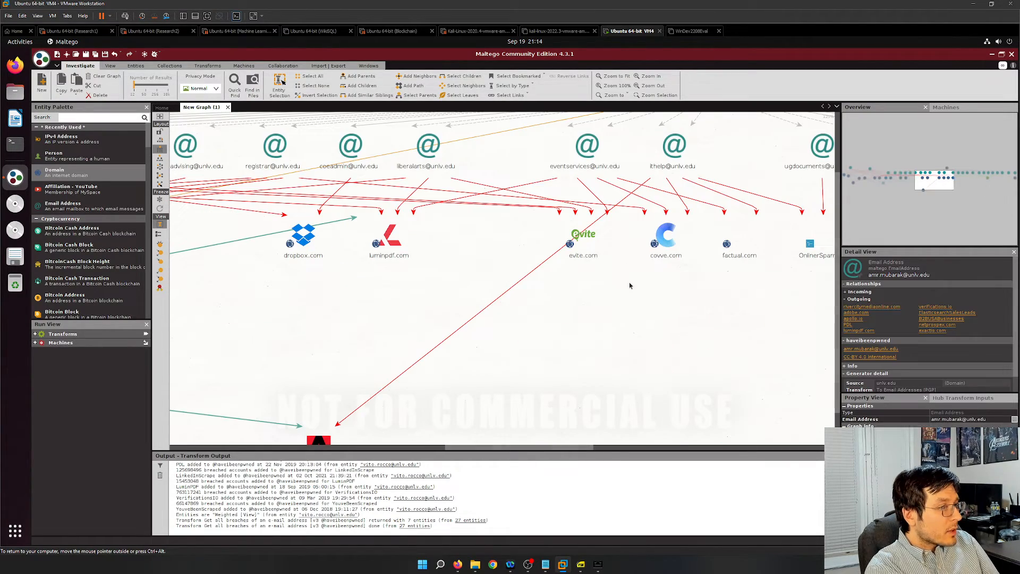
scroll(653, 303, "right", 5)
scroll(683, 305, "down", 1)
scroll(615, 309, "right", 10)
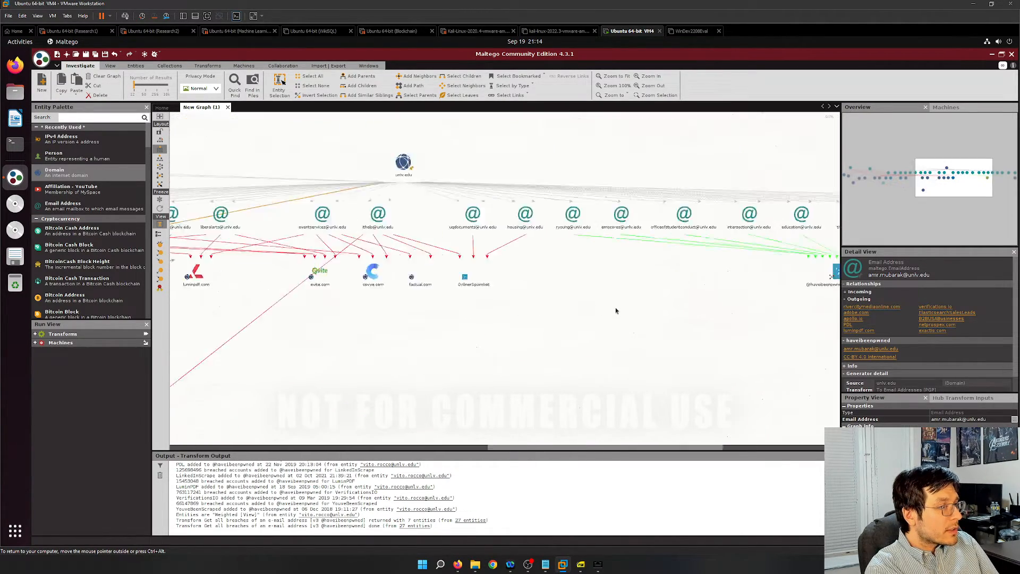
scroll(653, 280, "up", 3)
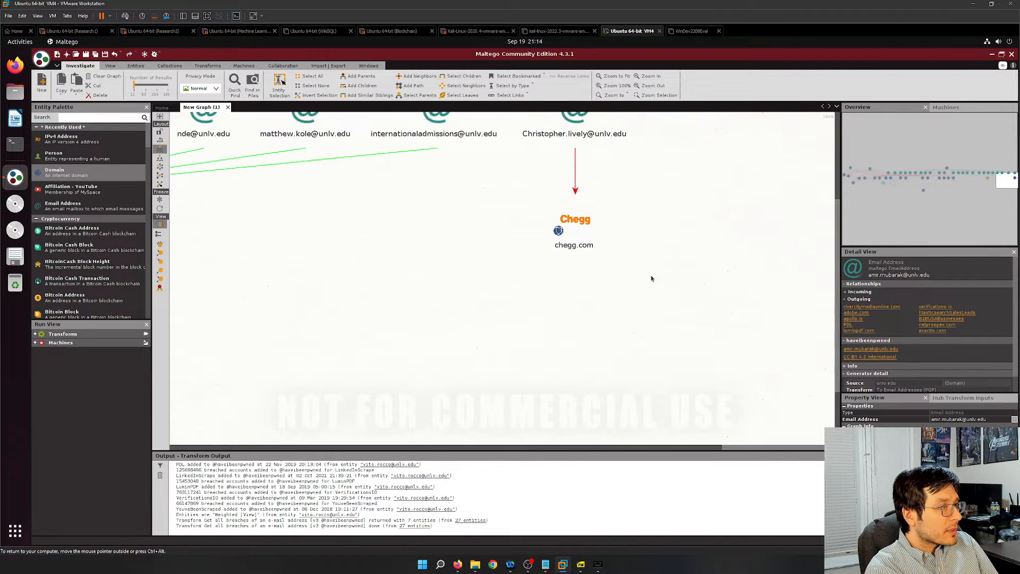
left_click(535, 264)
left_click_drag(535, 264, 661, 328)
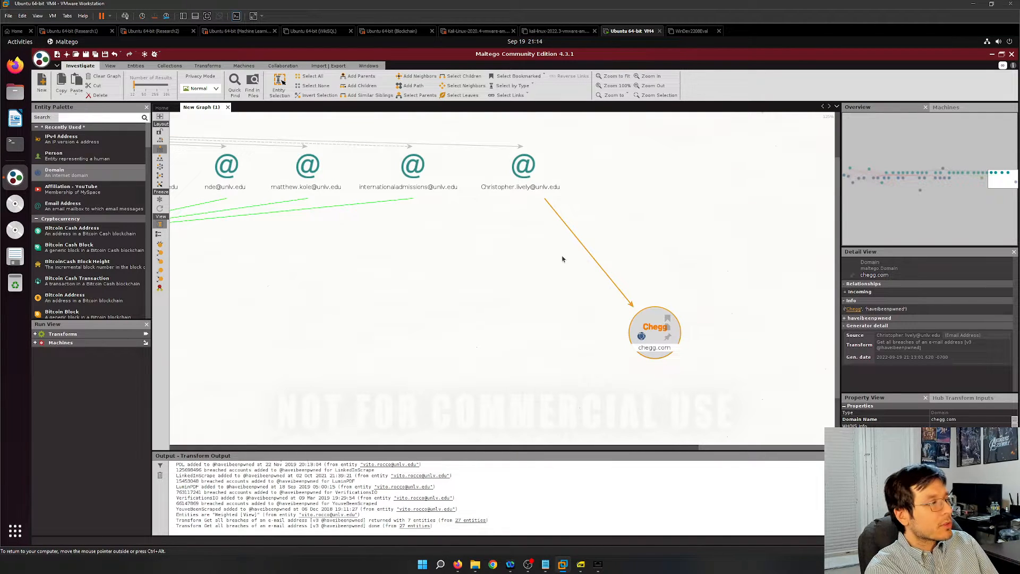
scroll(632, 432, "down", 3)
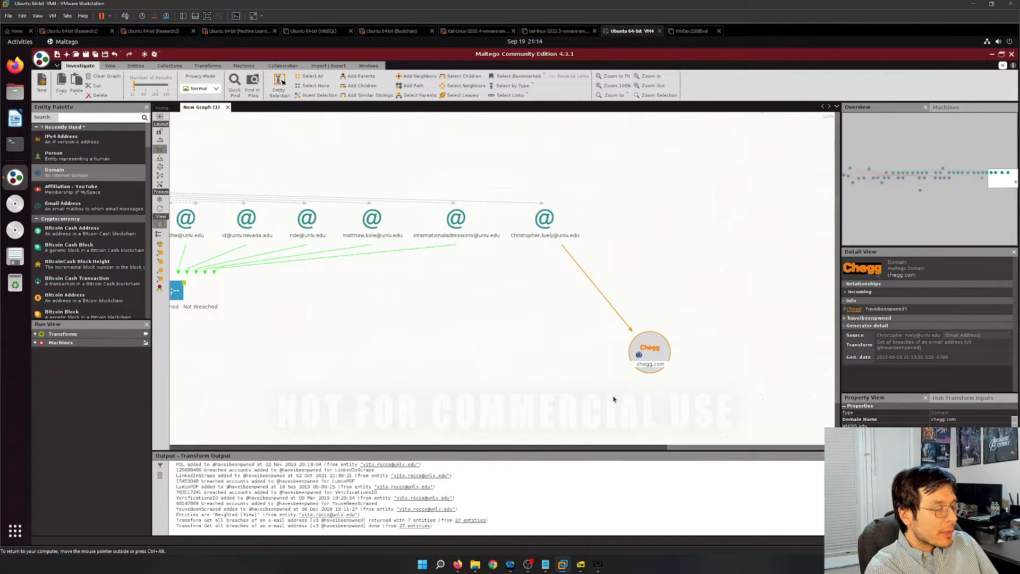
Clear the transform search filter and run the Have I Been Pwned "Enrich breached domain" transform on the chegg.com entity.
scroll(583, 368, "up", 4)
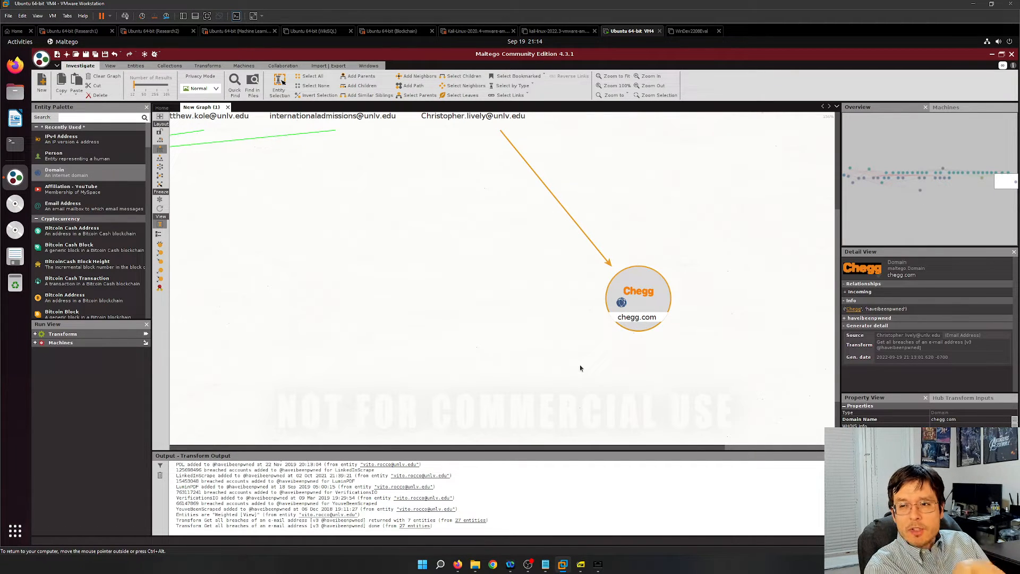
right_click(643, 302)
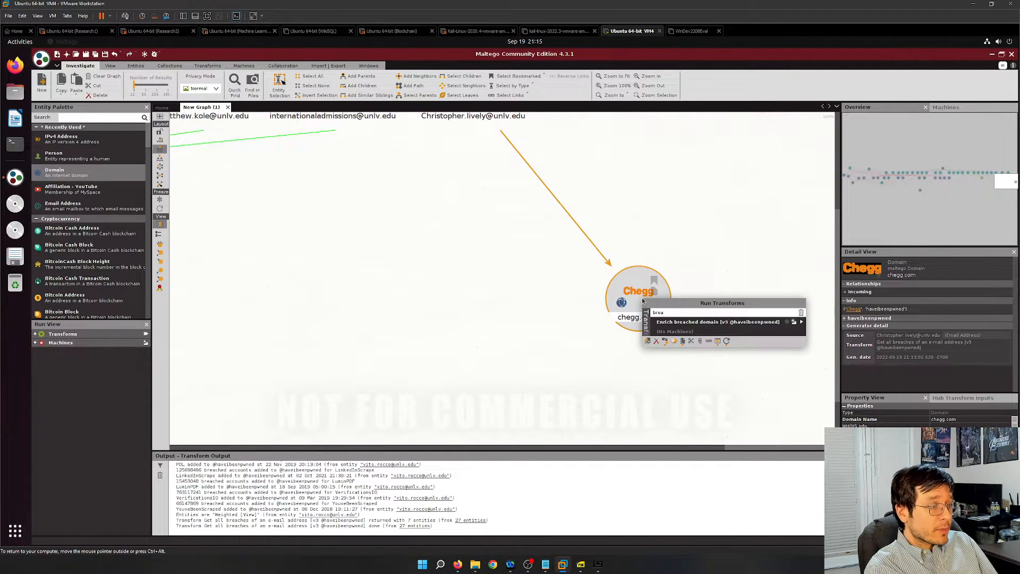
double_click(672, 312)
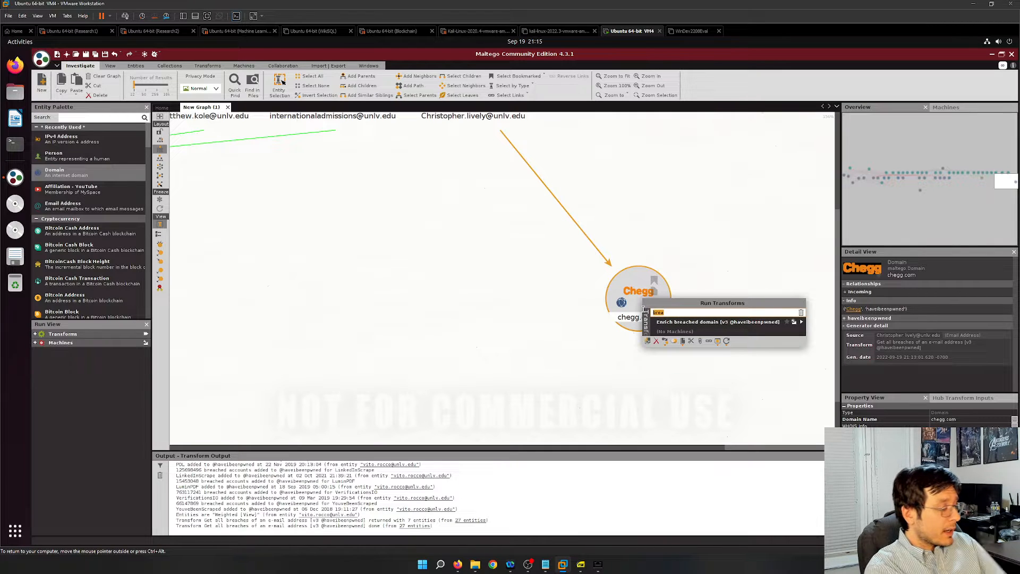
key("BackSpace")
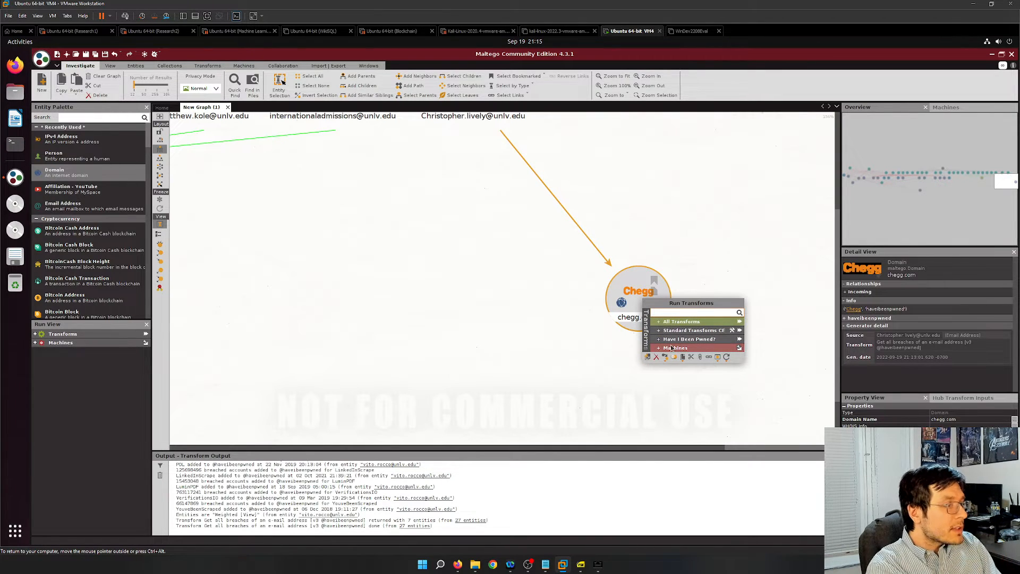
left_click(673, 339)
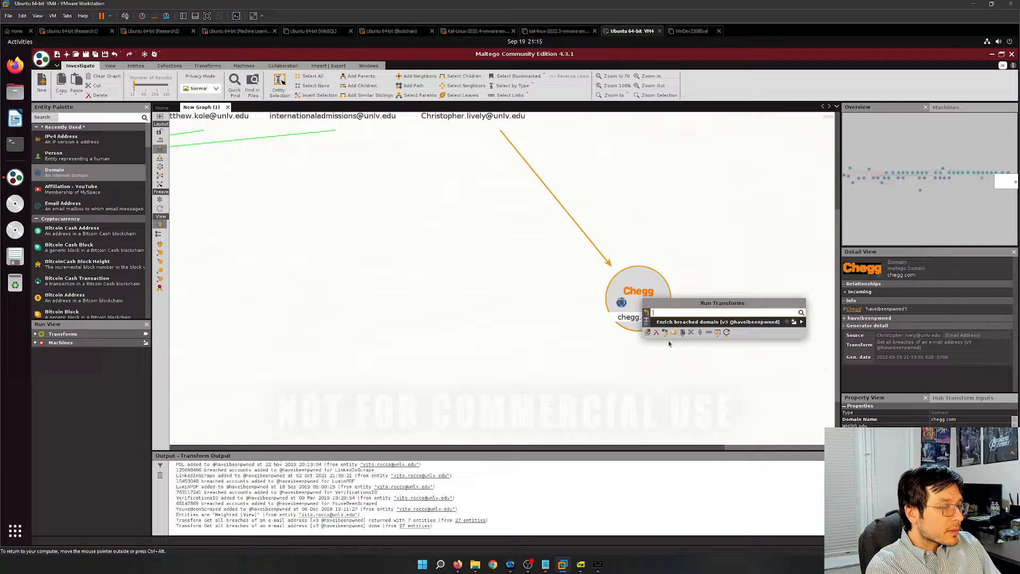
left_click(801, 322)
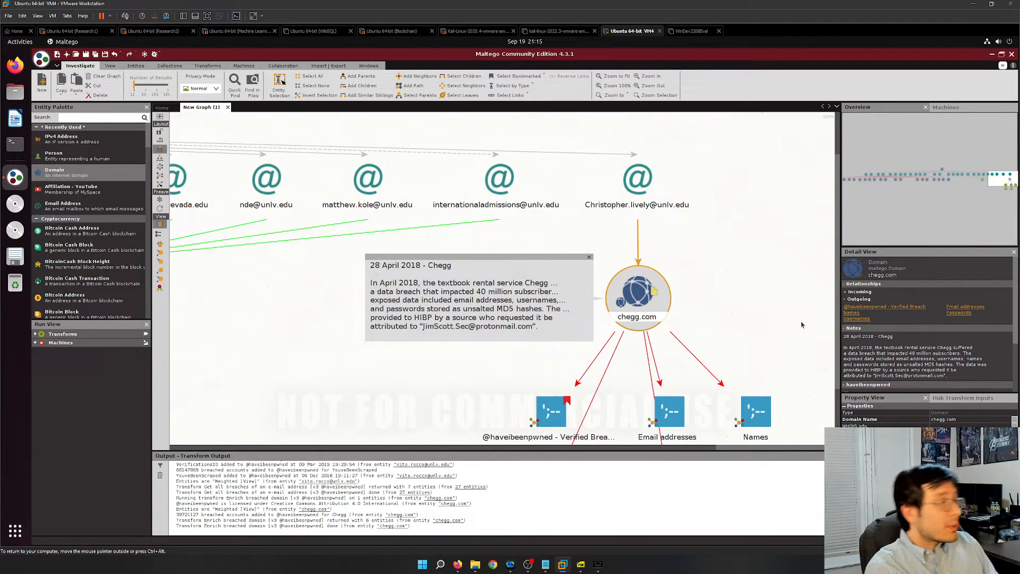
right_click(247, 340)
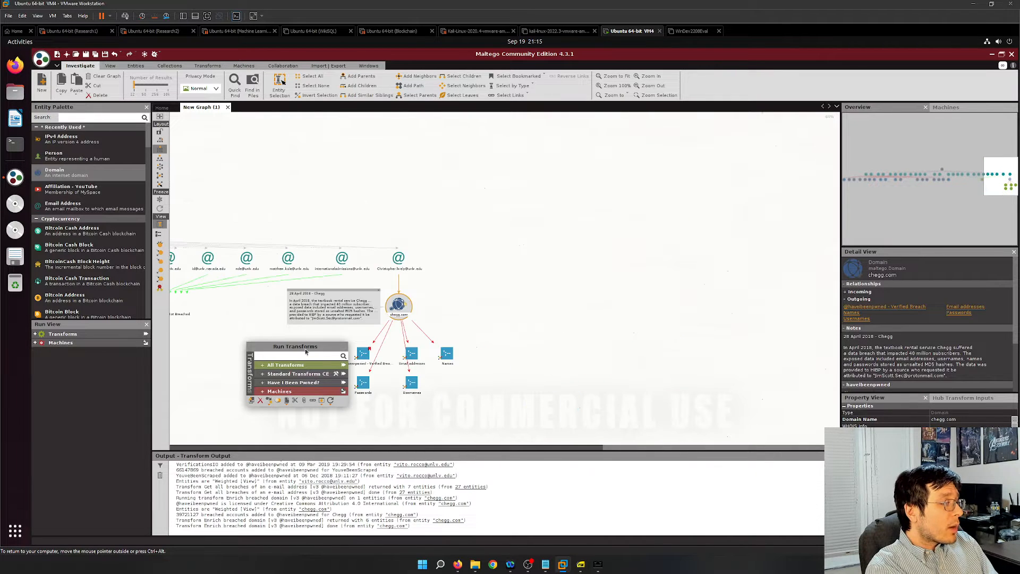
left_click_drag(220, 352, 547, 349)
left_click_drag(377, 343, 535, 354)
scroll(536, 353, "down", 2)
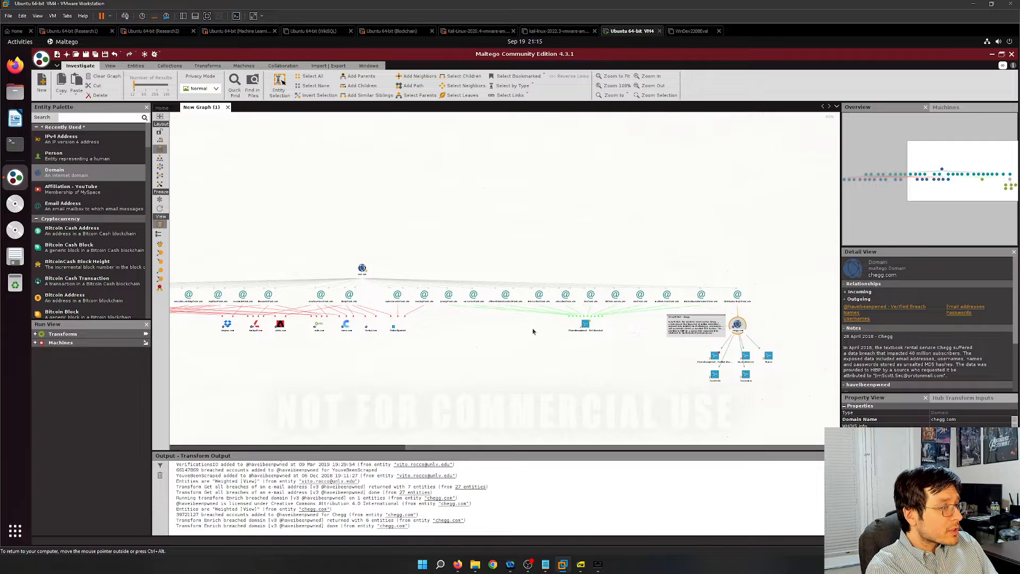
left_click(397, 324)
left_click(490, 345)
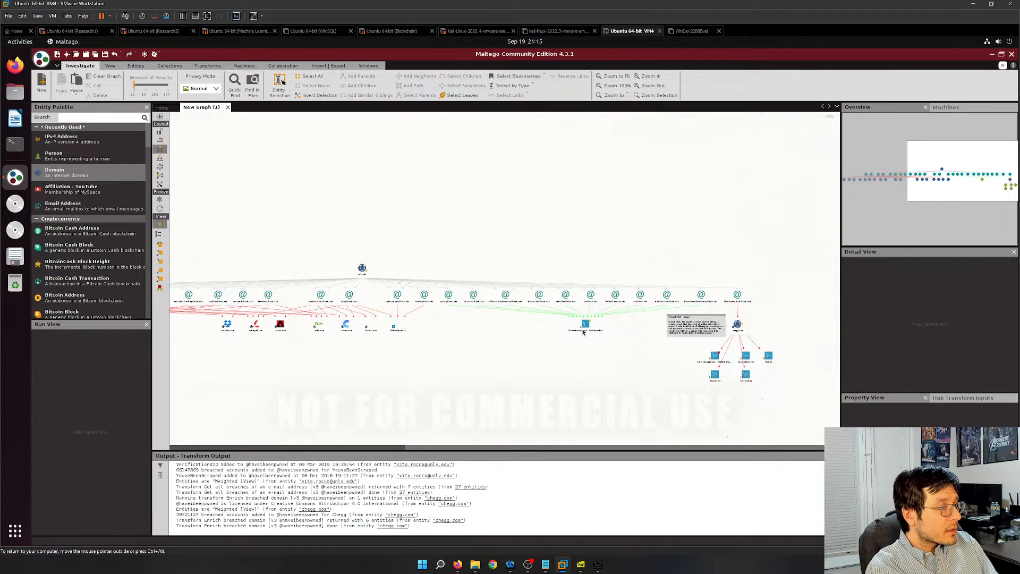
left_click(583, 330)
scroll(591, 346, "up", 5)
left_click(544, 352)
scroll(543, 353, "down", 5)
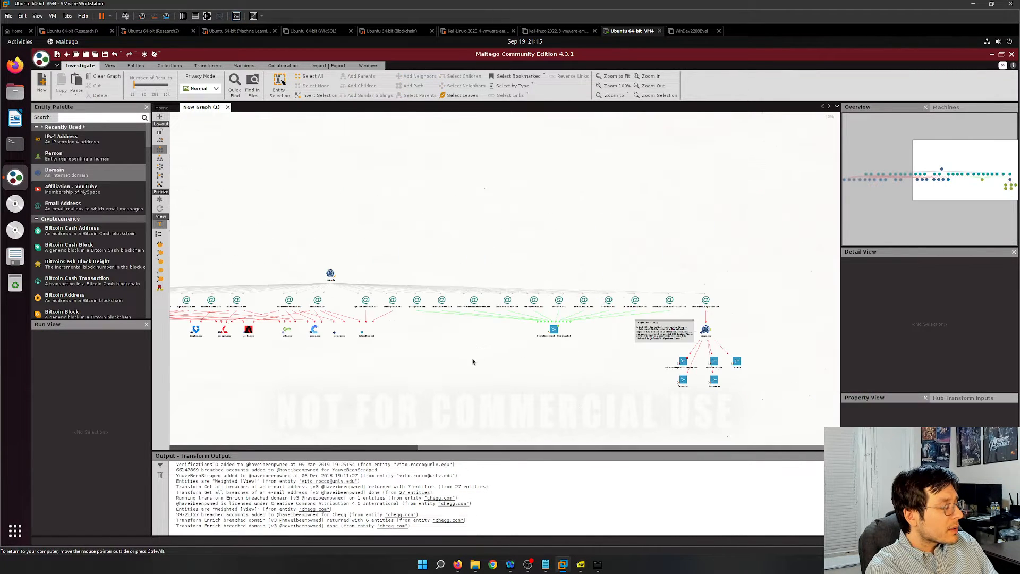
left_click_drag(473, 362, 670, 338)
left_click_drag(485, 336, 377, 314)
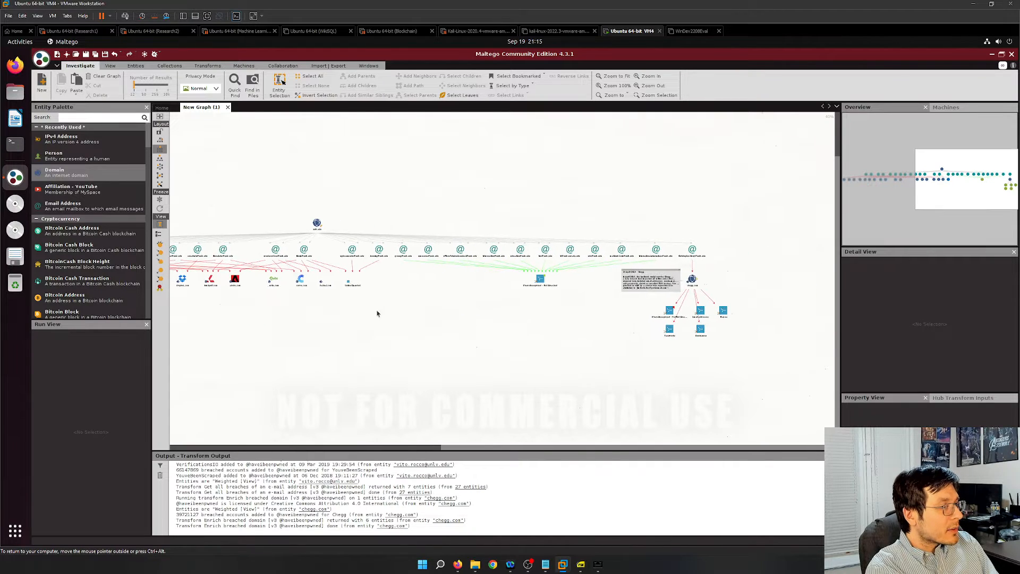
scroll(544, 316, "up", 3)
left_click(532, 237)
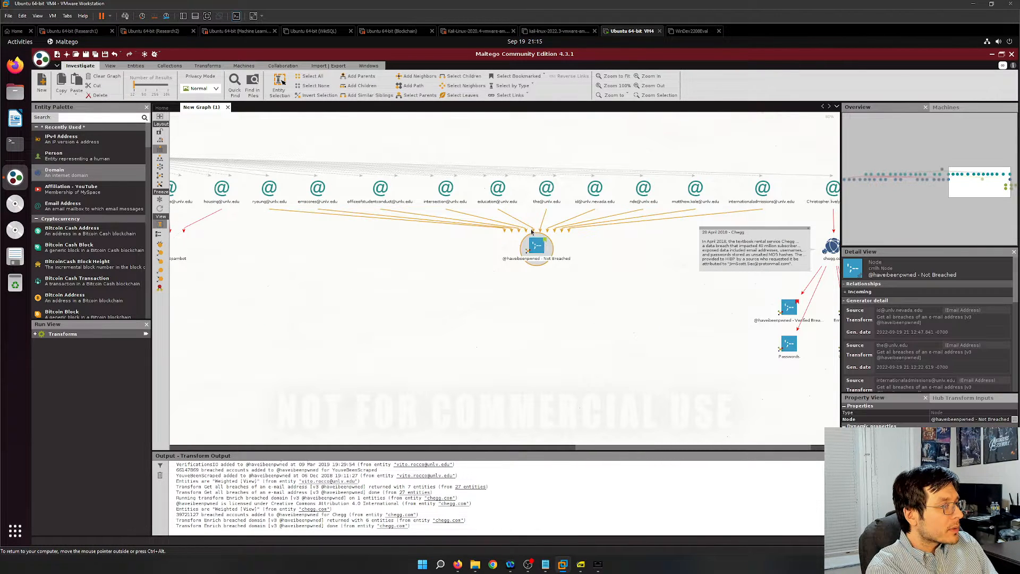
left_click(460, 267)
Read the full Chegg breach note and the exposed data types linked to the chegg.com entity.
left_click_drag(667, 327, 533, 321)
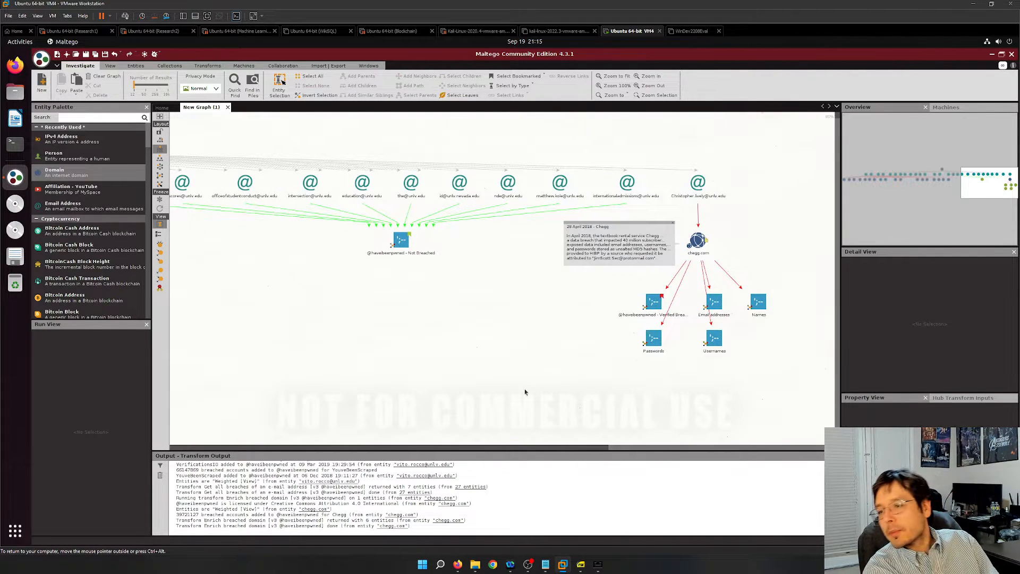
scroll(662, 381, "up", 3)
left_click_drag(697, 360, 519, 403)
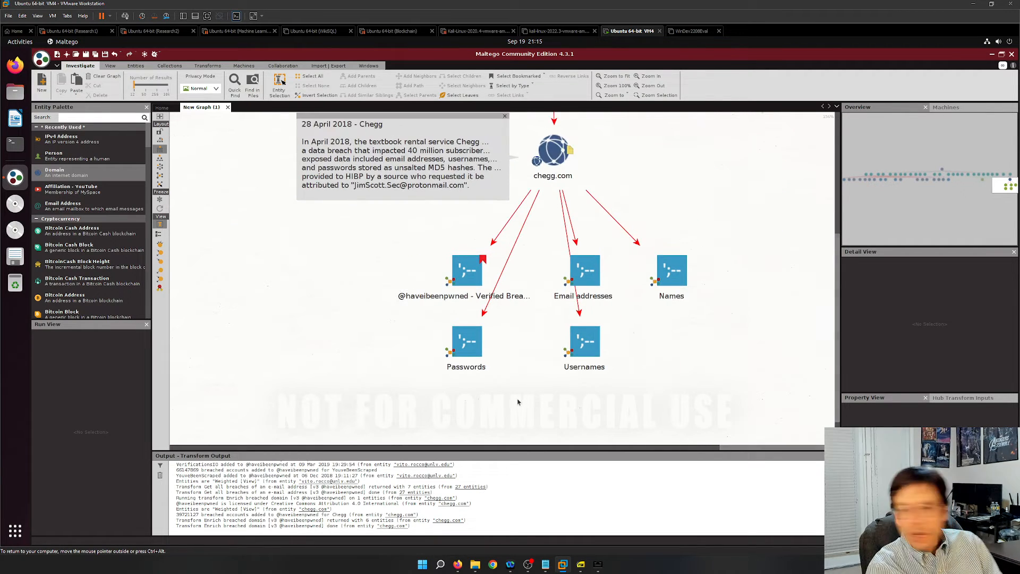
scroll(518, 402, "down", 2)
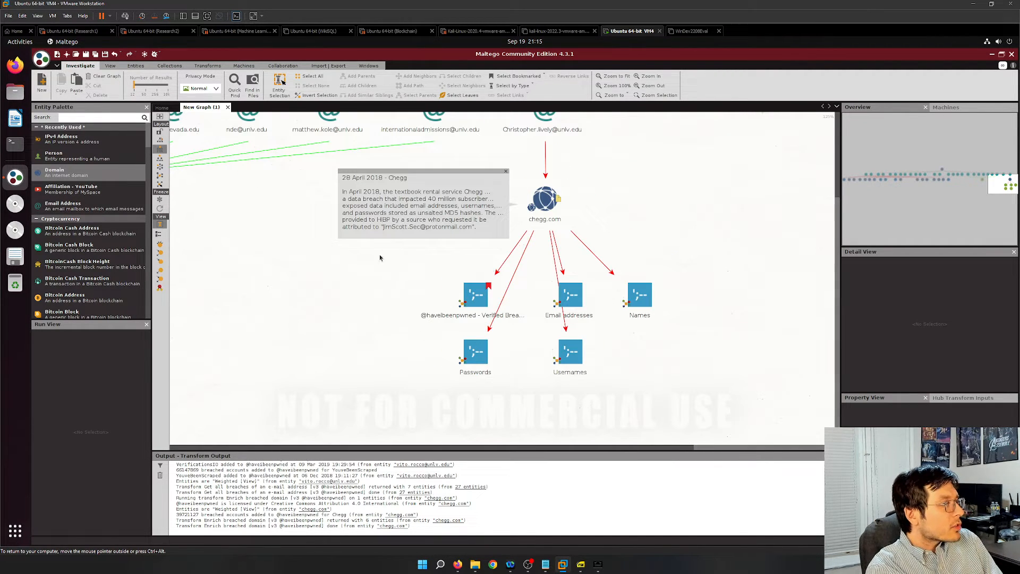
scroll(405, 249, "up", 2)
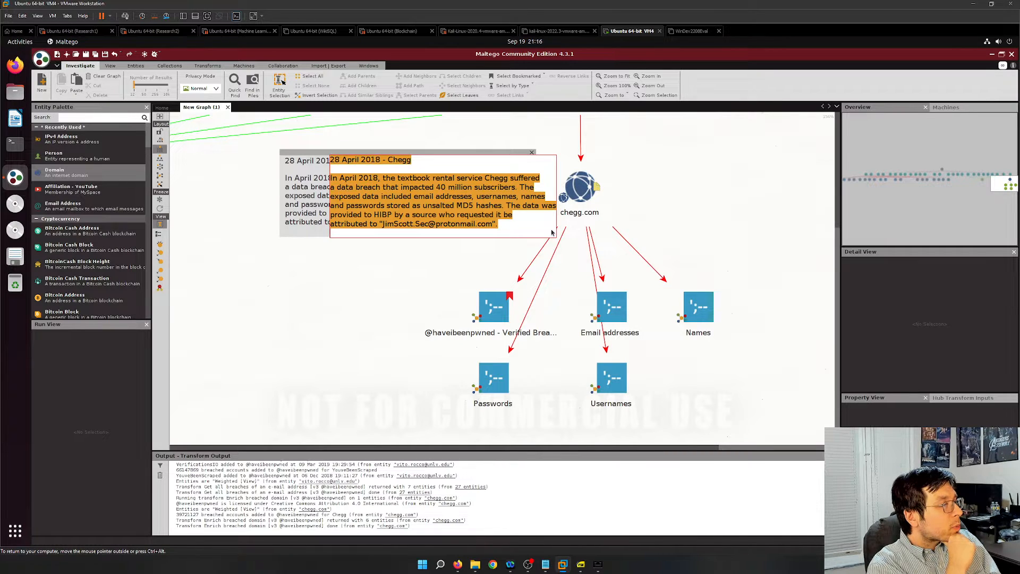
left_click(379, 257)
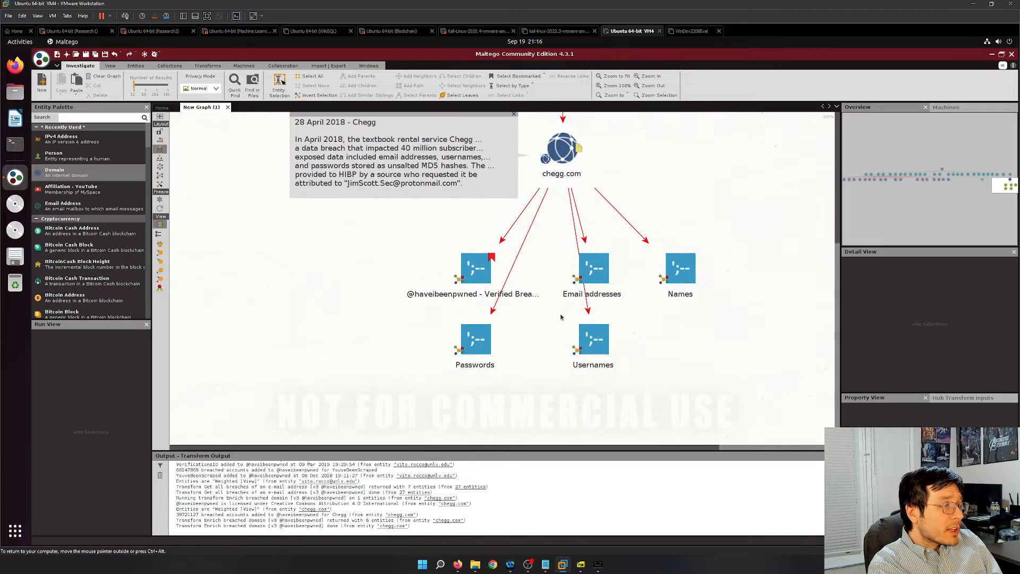
Fan out the Email addresses, Names, Usernames, Passwords and Verified Breach nodes around the chegg.com entity.
left_click(688, 275)
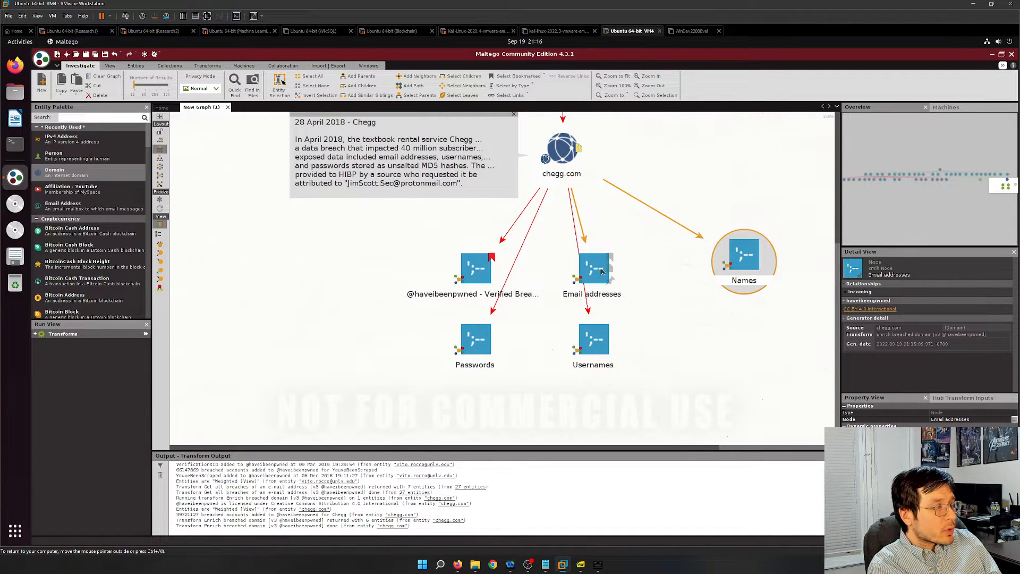
scroll(600, 268, "down", 3)
scroll(598, 205, "up", 2)
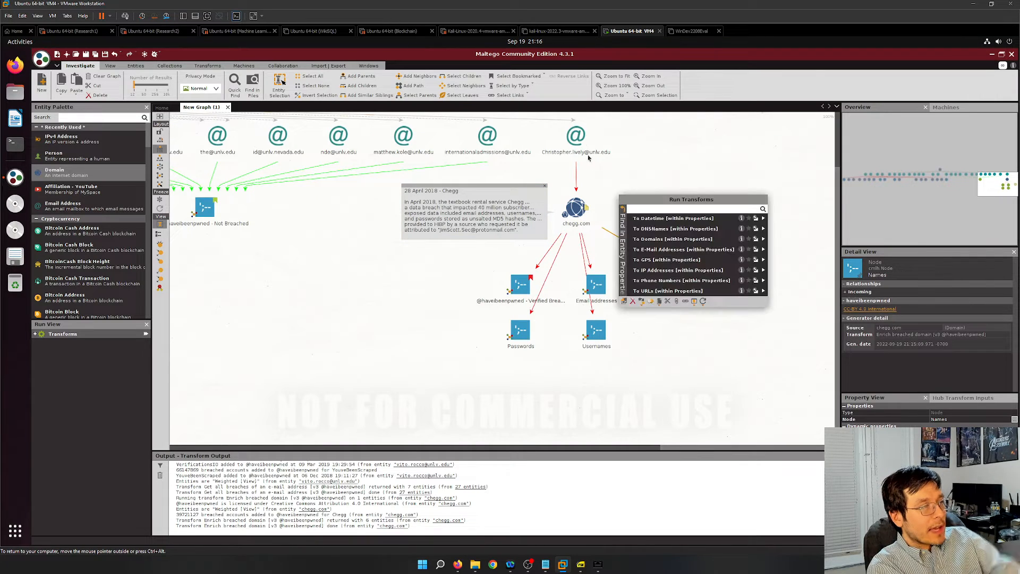
left_click(596, 283)
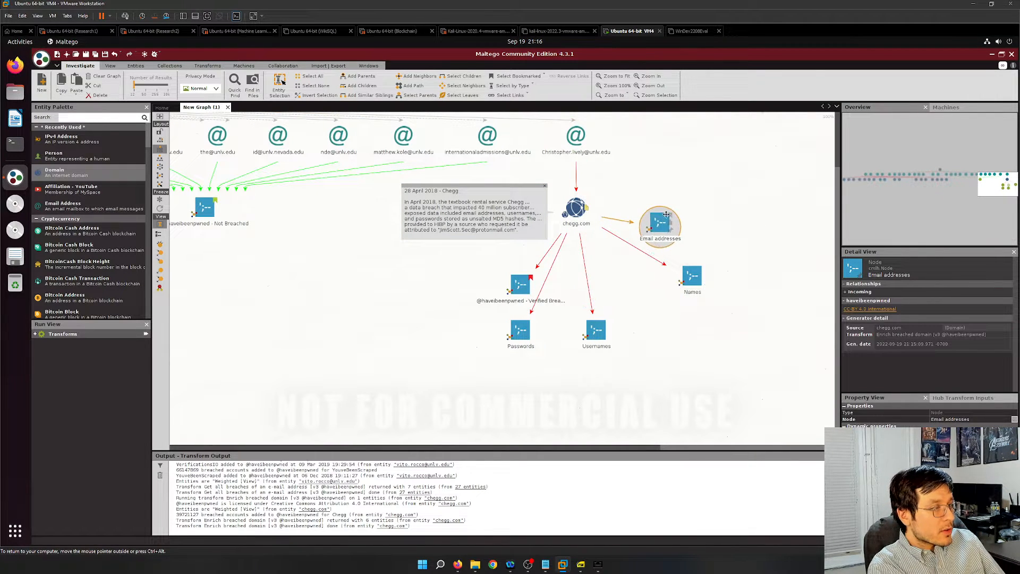
left_click_drag(595, 331, 680, 338)
left_click_drag(523, 330, 656, 393)
left_click_drag(518, 287, 482, 346)
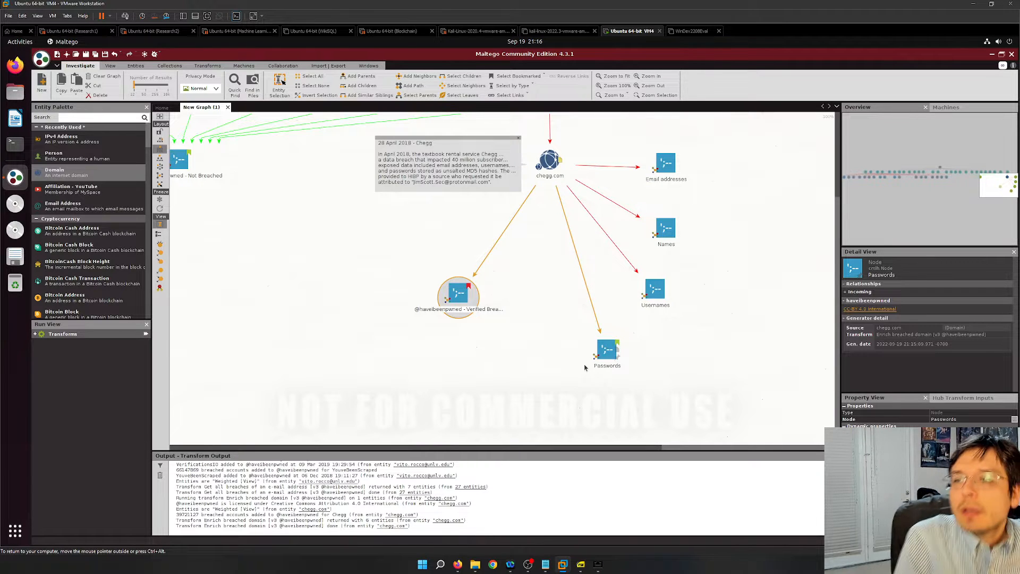
scroll(518, 327, "down", 3)
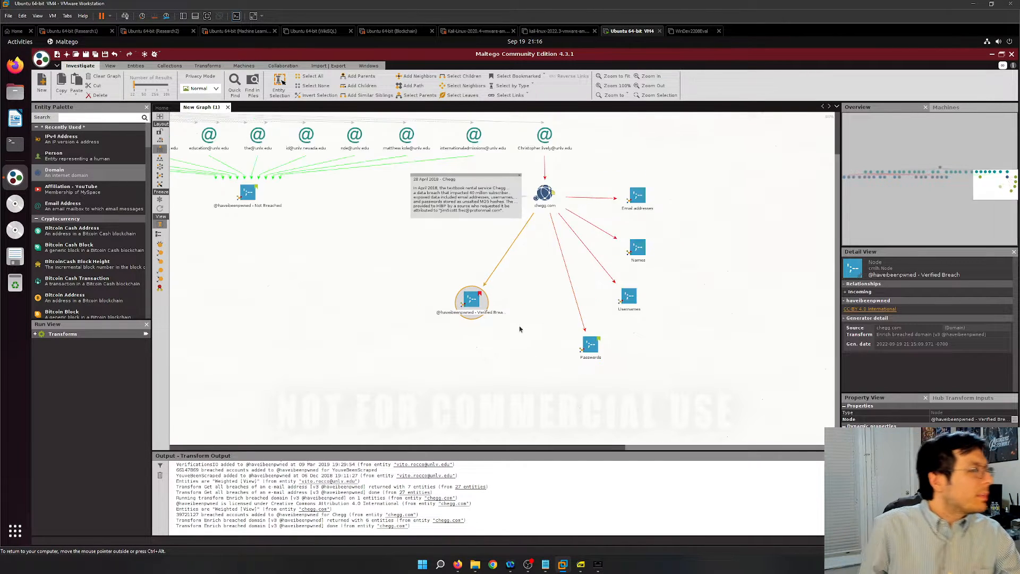
scroll(484, 183, "up", 3)
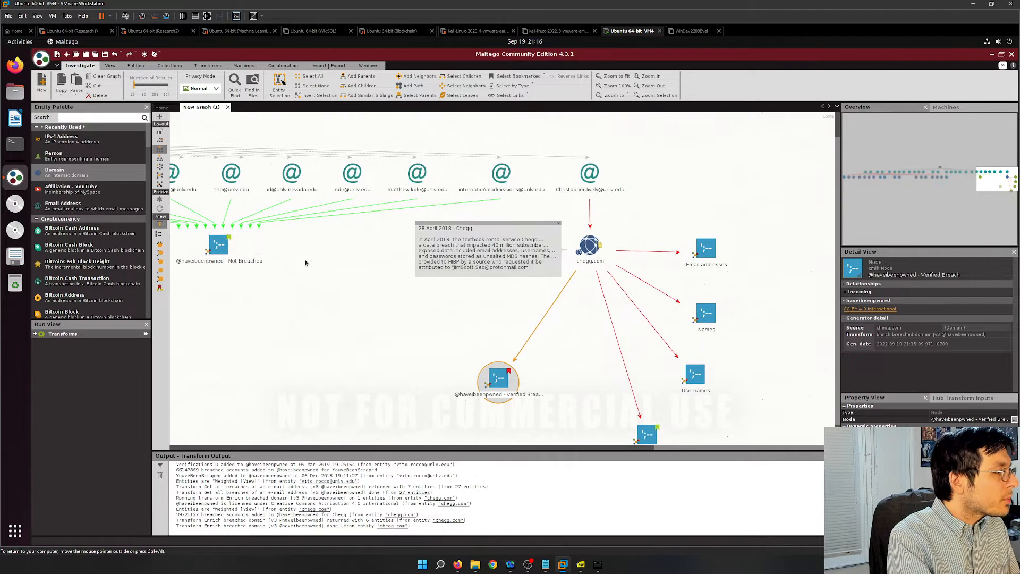
left_click(219, 282)
left_click_drag(219, 282, 215, 318)
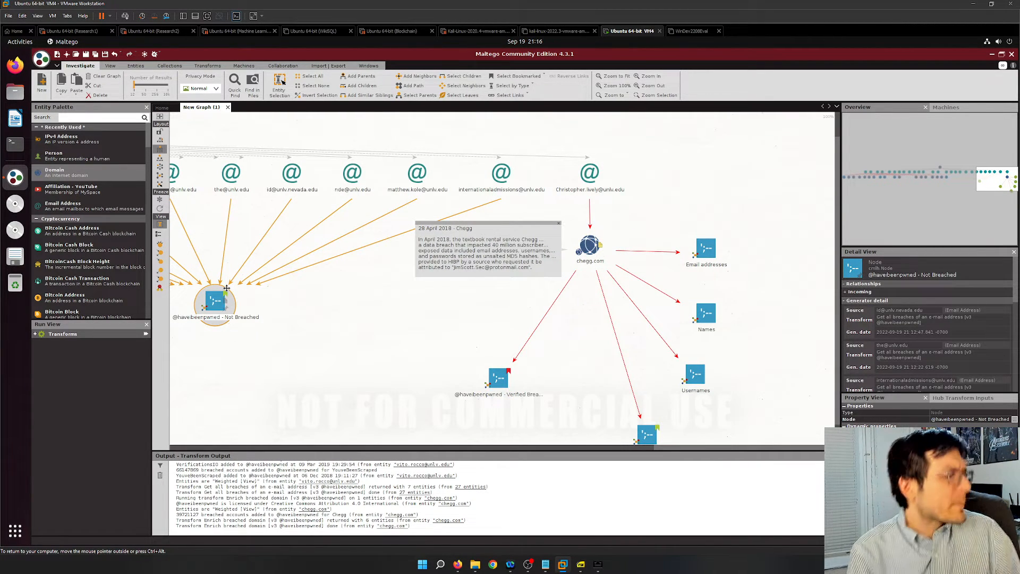
right_click(371, 324)
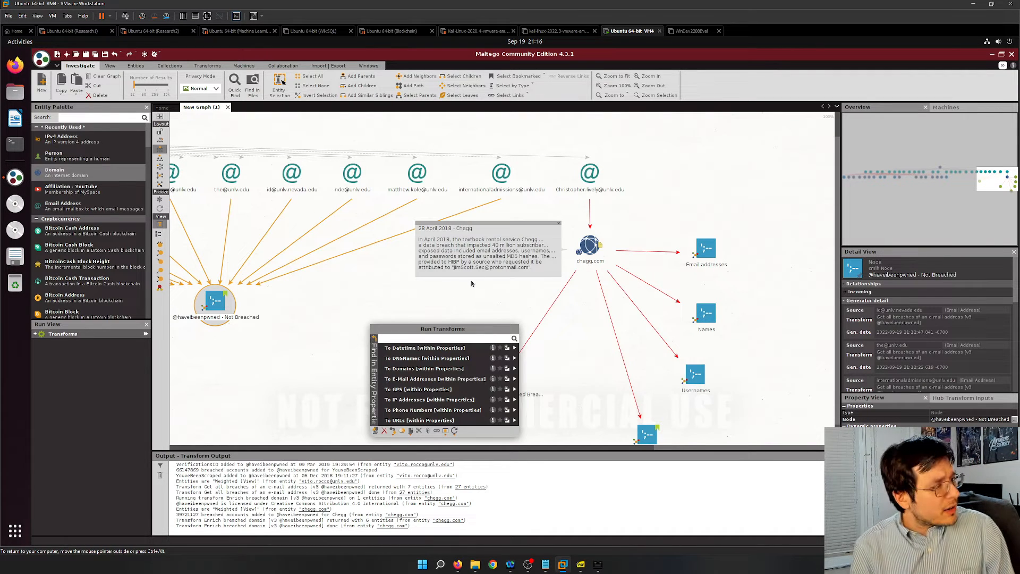
left_click(494, 311)
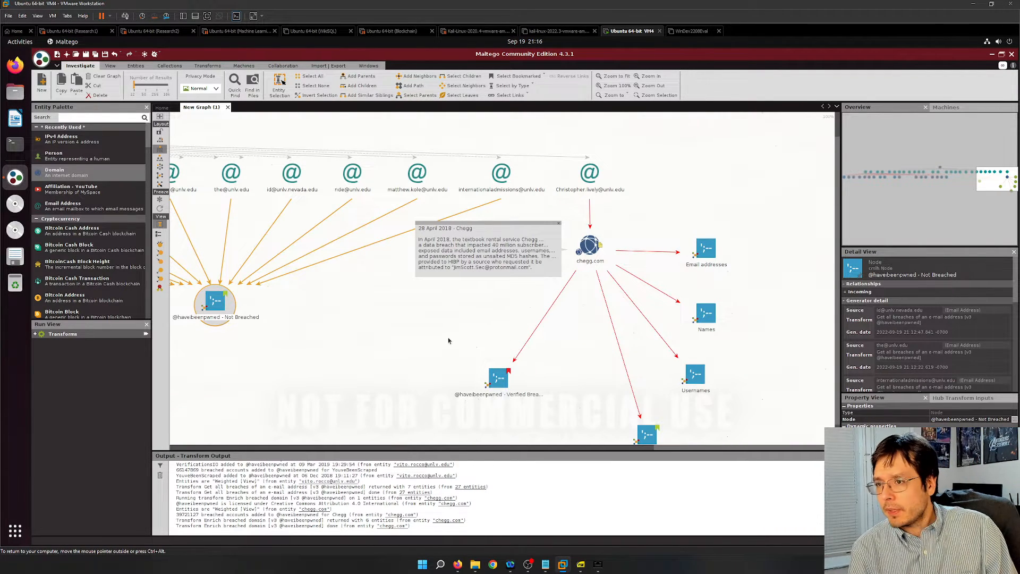
right_click(447, 339)
left_click(440, 332)
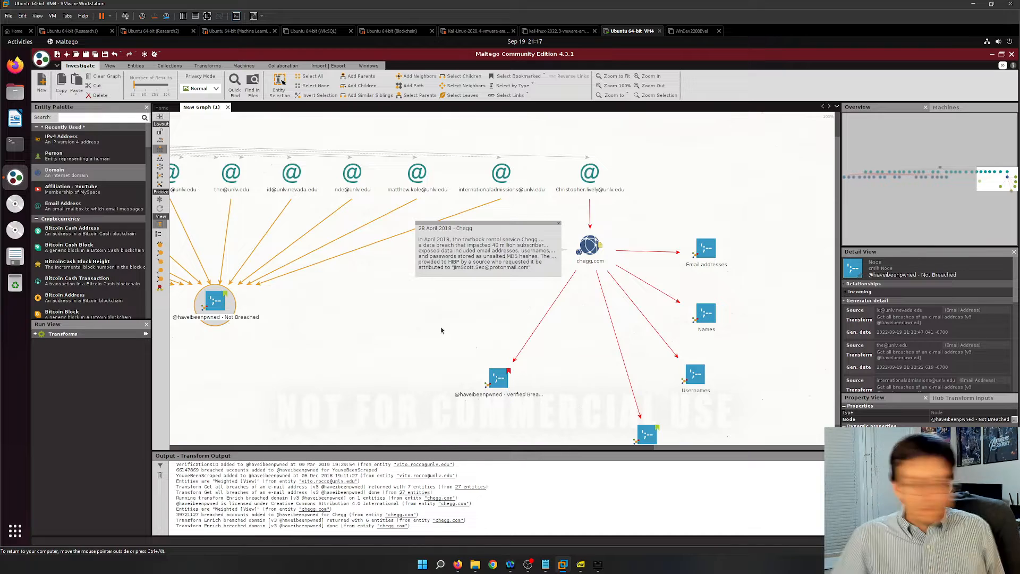
Inspect the chegg.com entity up close along with the links to its breach data nodes.
left_click(499, 377)
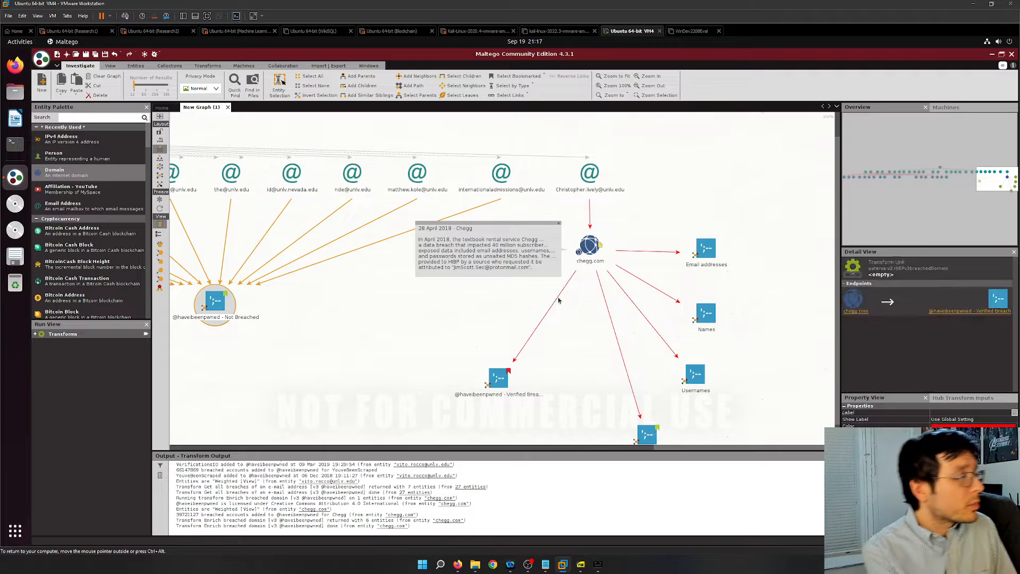
scroll(586, 308, "up", 3)
left_click_drag(590, 295, 456, 387)
scroll(456, 387, "up", 3)
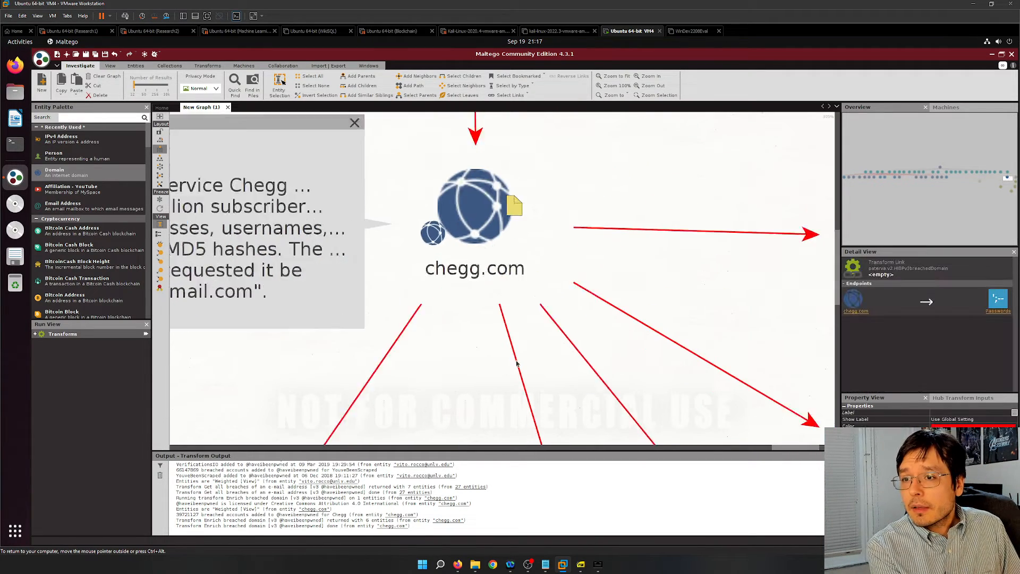
scroll(489, 355, "down", 3)
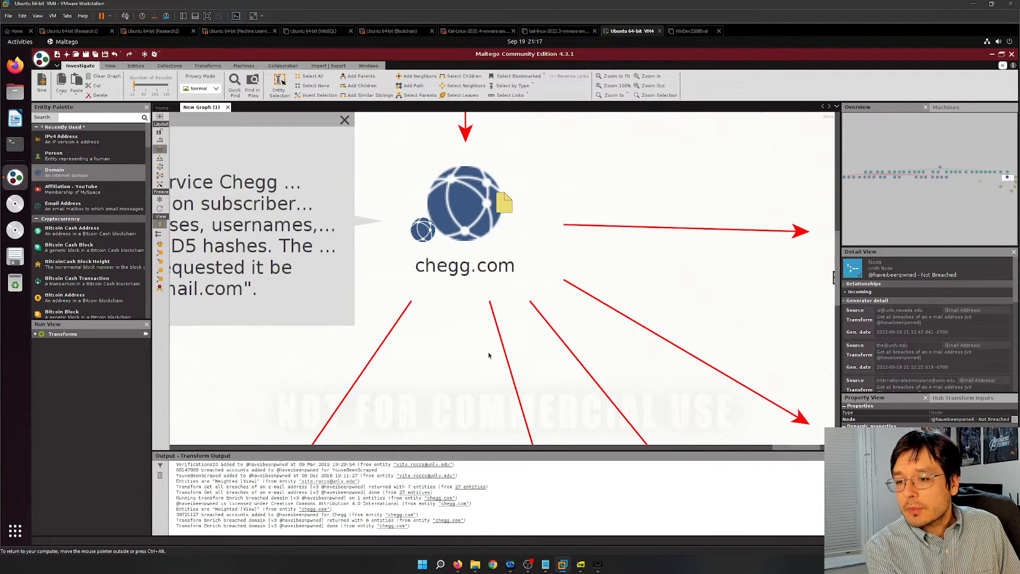
left_click_drag(485, 373, 502, 407)
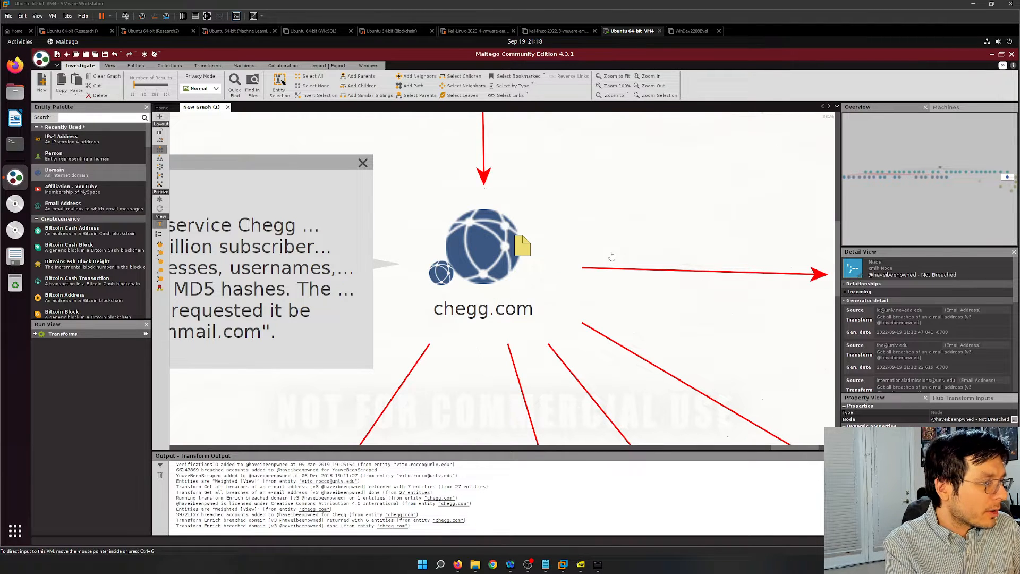
Clear the selection and review the row of breach entities and their linked email addresses across the graph.
left_click(666, 225)
scroll(666, 224, "down", 3)
scroll(666, 225, "down", 5)
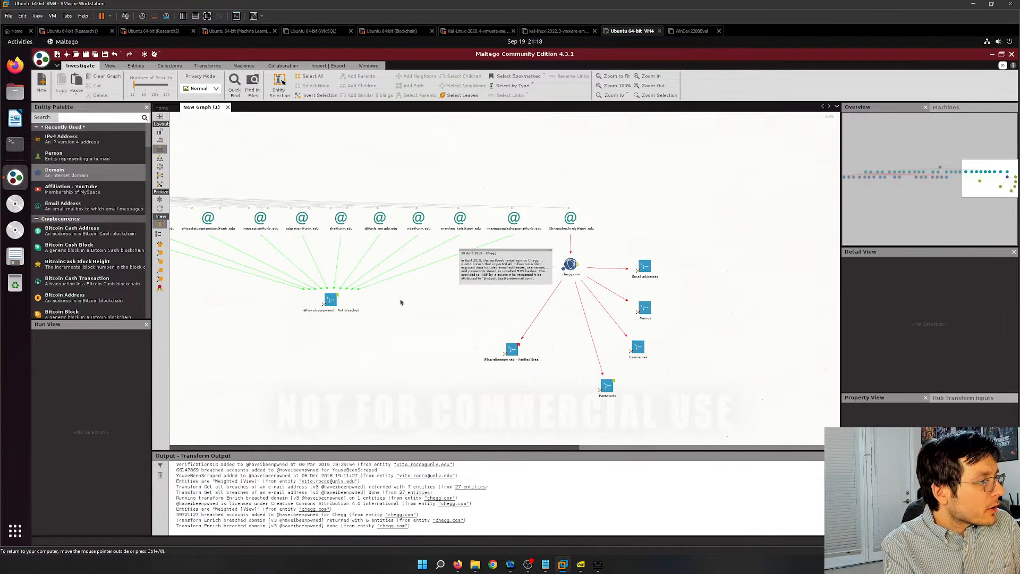
left_click_drag(461, 319, 590, 308)
scroll(478, 316, "up", 3)
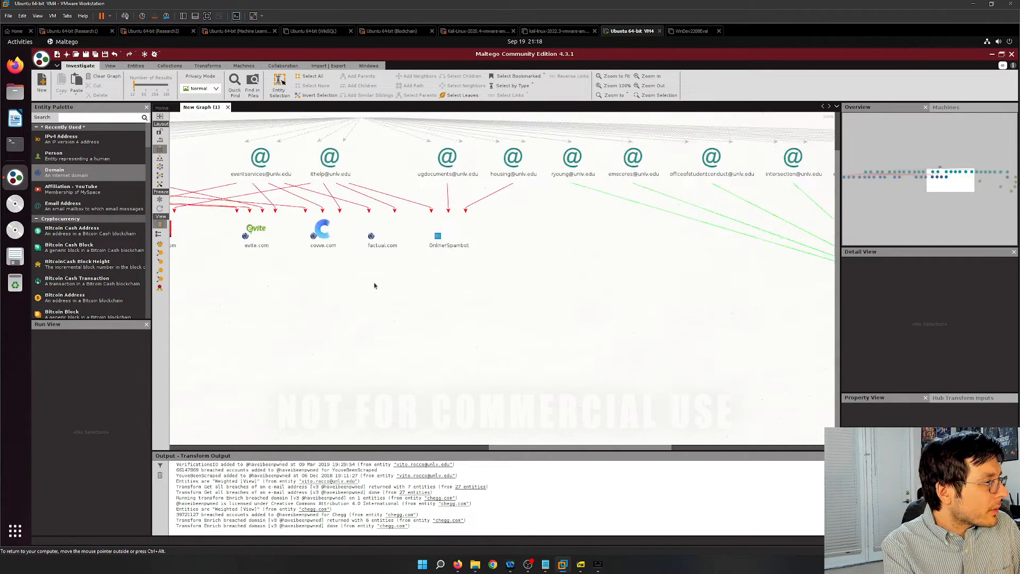
scroll(462, 297, "down", 4)
scroll(463, 298, "up", 5)
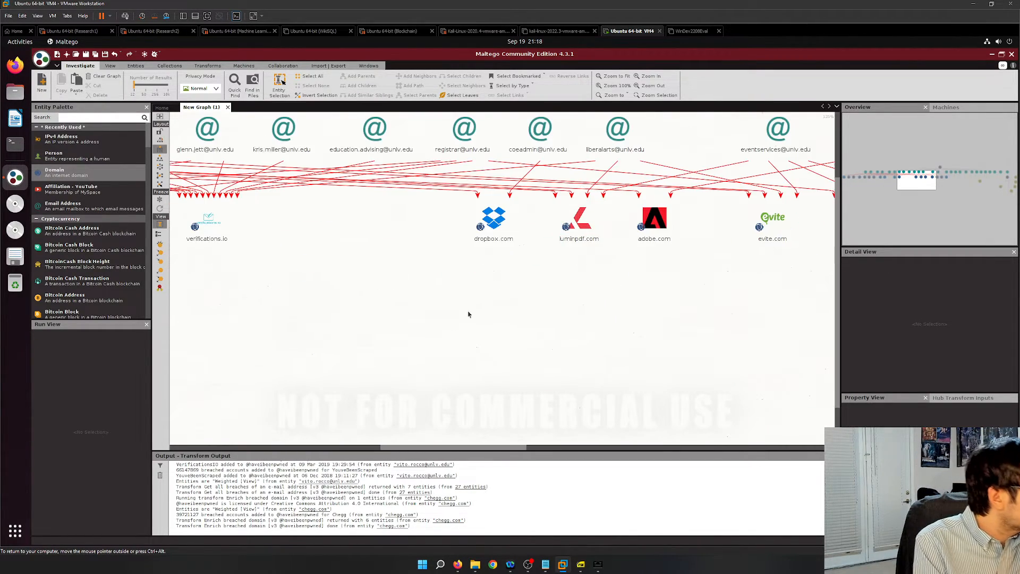
scroll(475, 227, "down", 5)
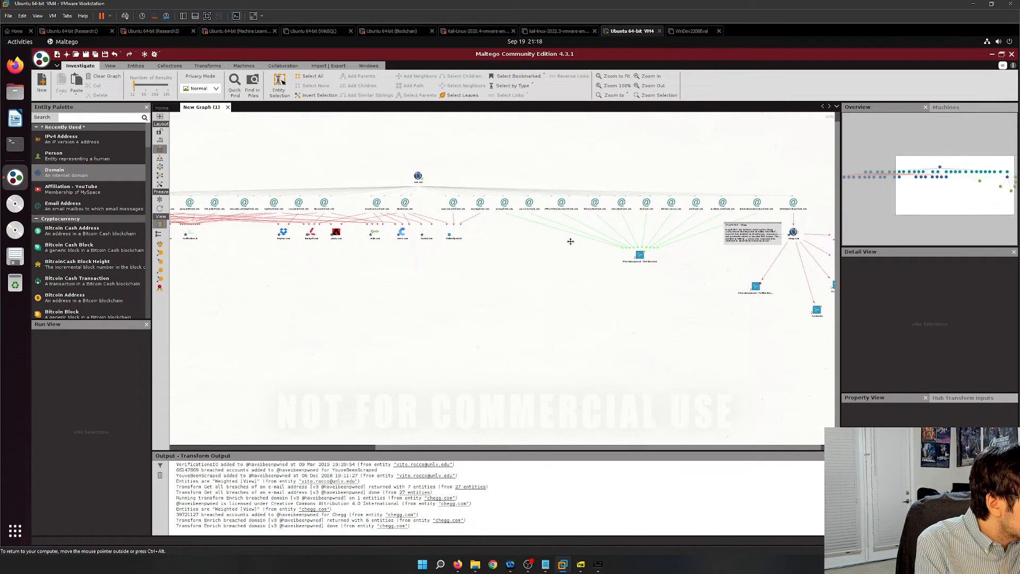
Move the OnlinerSpambot breach entity down, clear of the row of breach domains.
scroll(691, 253, "up", 5)
left_click(710, 258)
scroll(711, 258, "down", 5)
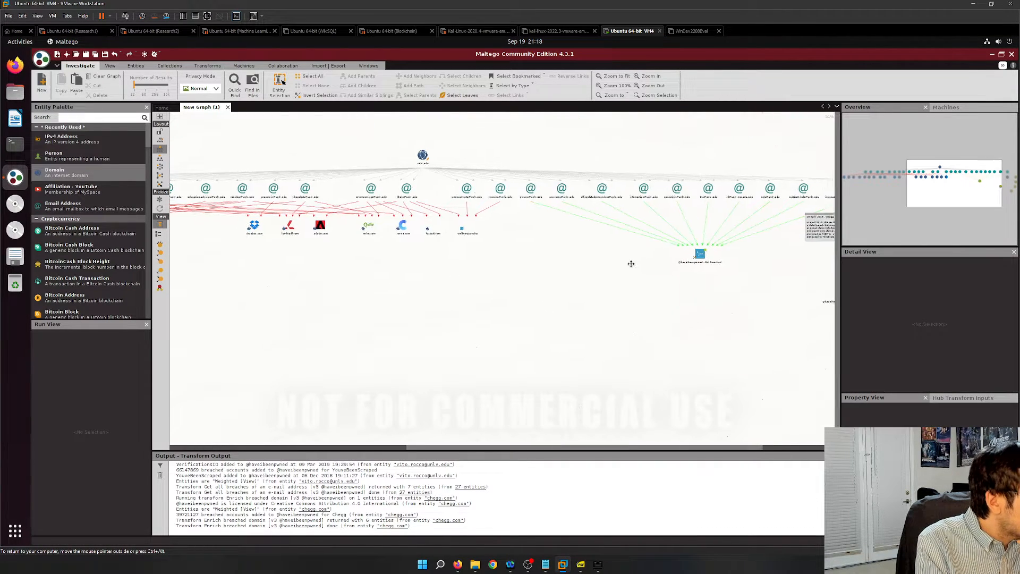
left_click_drag(619, 266, 595, 264)
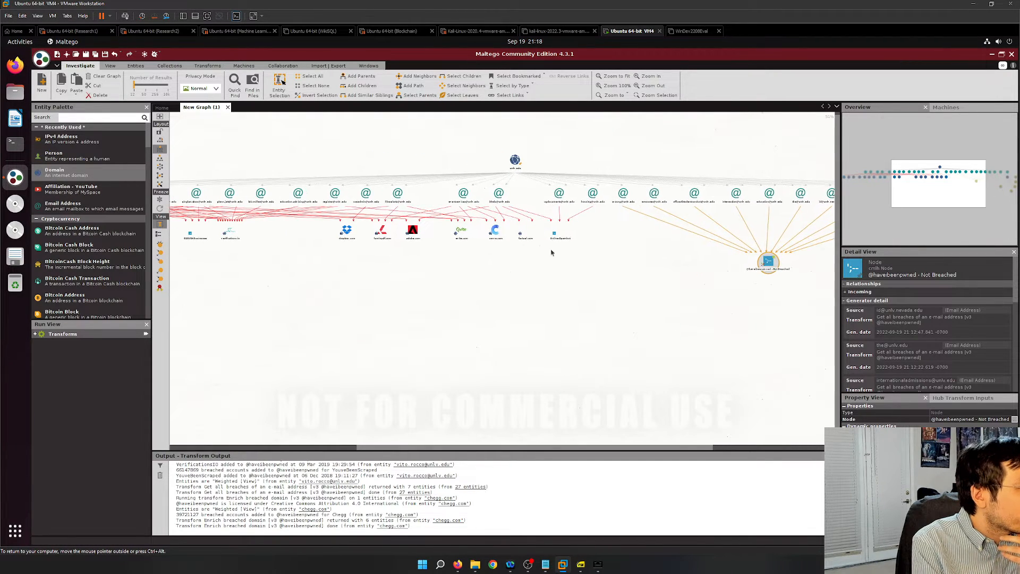
left_click(558, 234)
left_click_drag(559, 234, 633, 300)
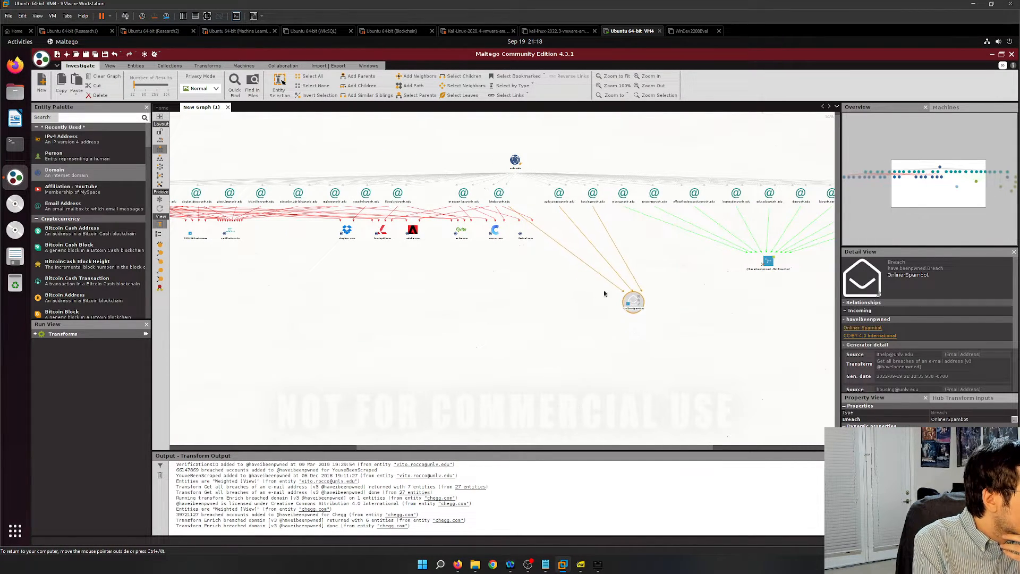
Pull the IT help email address entity out of its row to a free area below the breach domains.
left_click(497, 193)
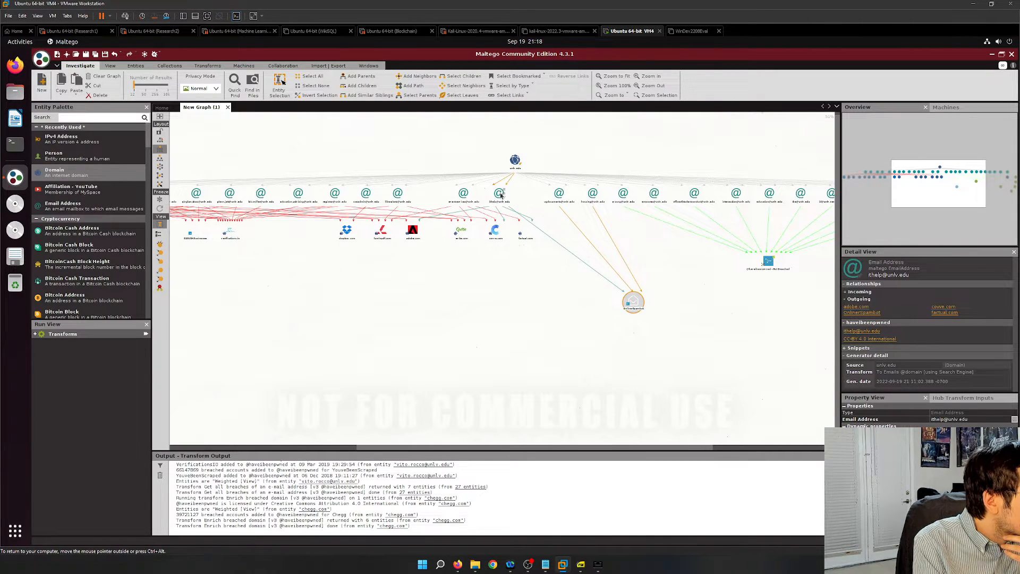
right_click(497, 192)
key("Escape")
left_click_drag(498, 193, 460, 331)
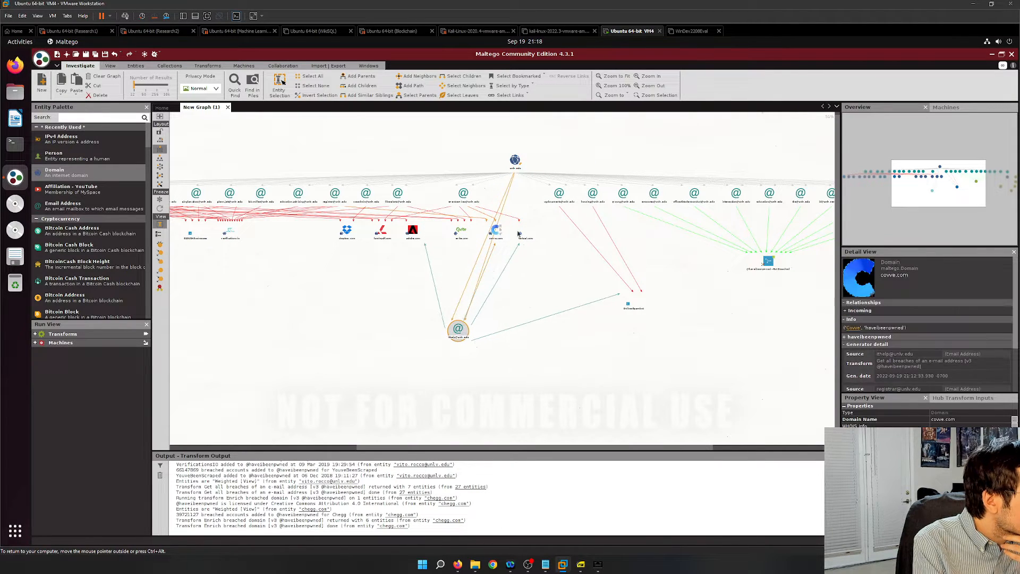
Move the factual.com, covve.com and adobe.com entities beneath the IT help email address.
left_click_drag(524, 232, 527, 381)
left_click_drag(495, 231, 416, 403)
left_click_drag(411, 232, 477, 421)
left_click_drag(376, 387, 444, 325)
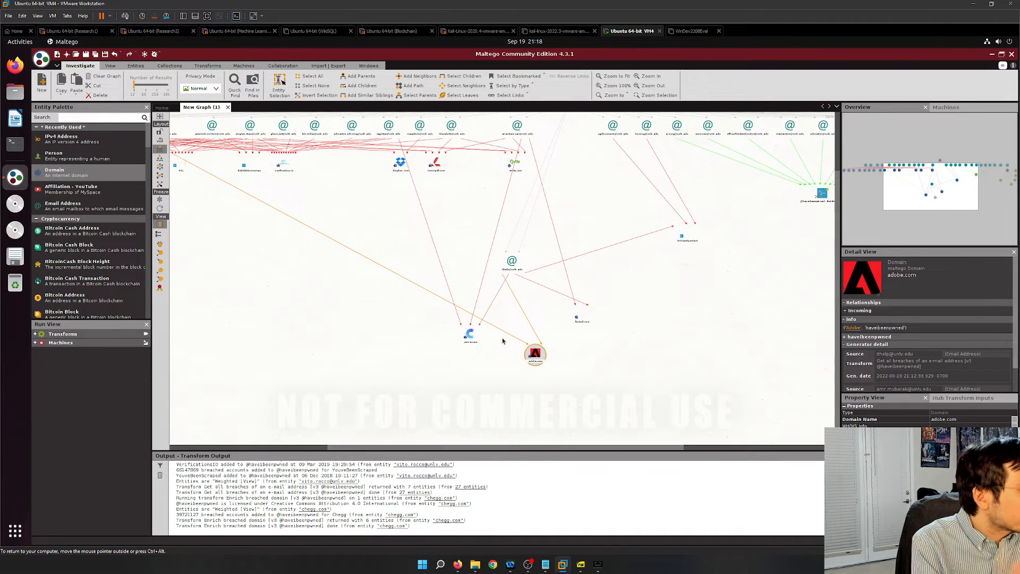
left_click_drag(531, 354, 526, 324)
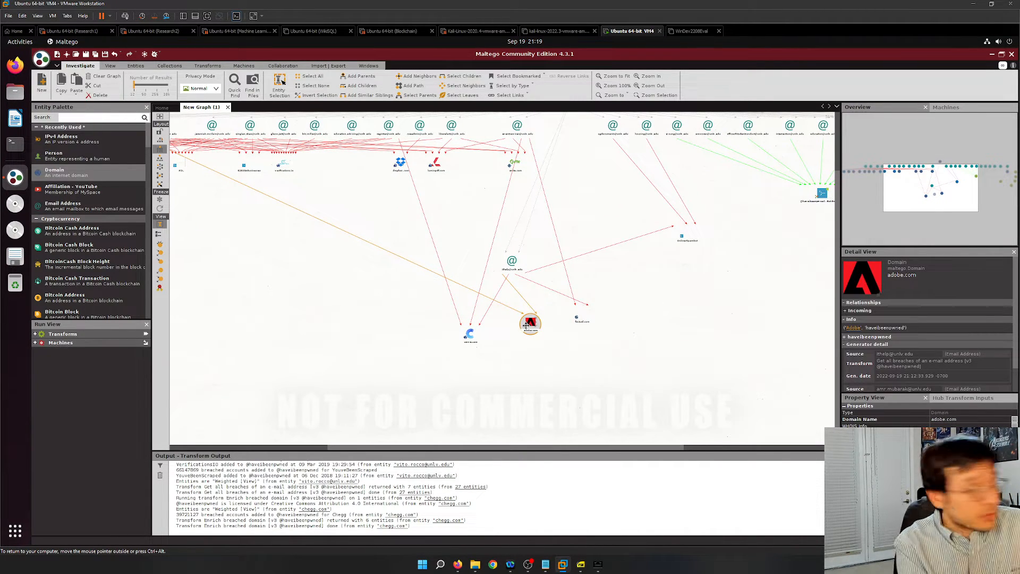
Line up OnlinerSpambot, factual.com, adobe.com and covve.com in a roughly horizontal row further below the IT help email address.
scroll(526, 319, "up", 1)
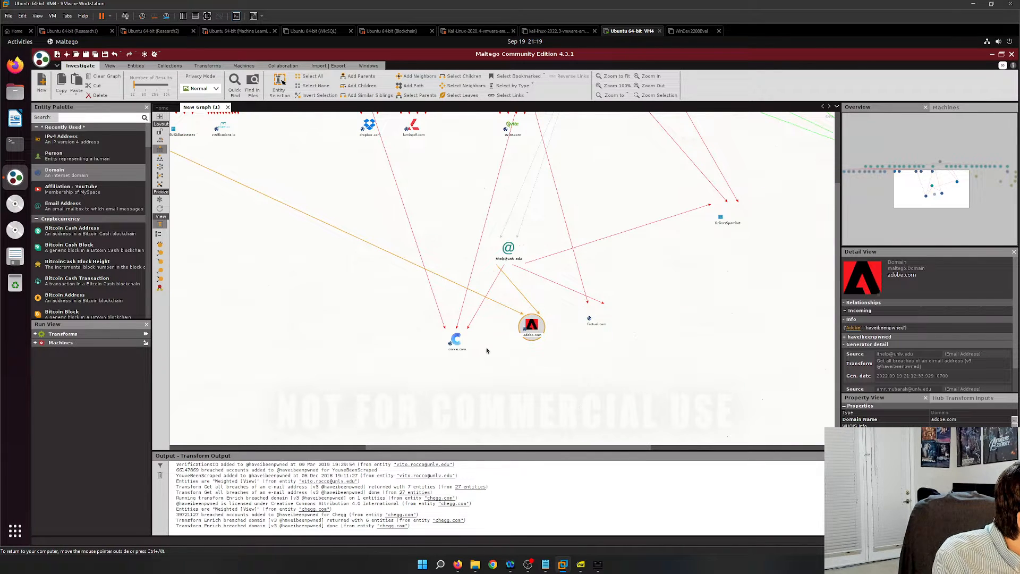
scroll(486, 350, "up", 1)
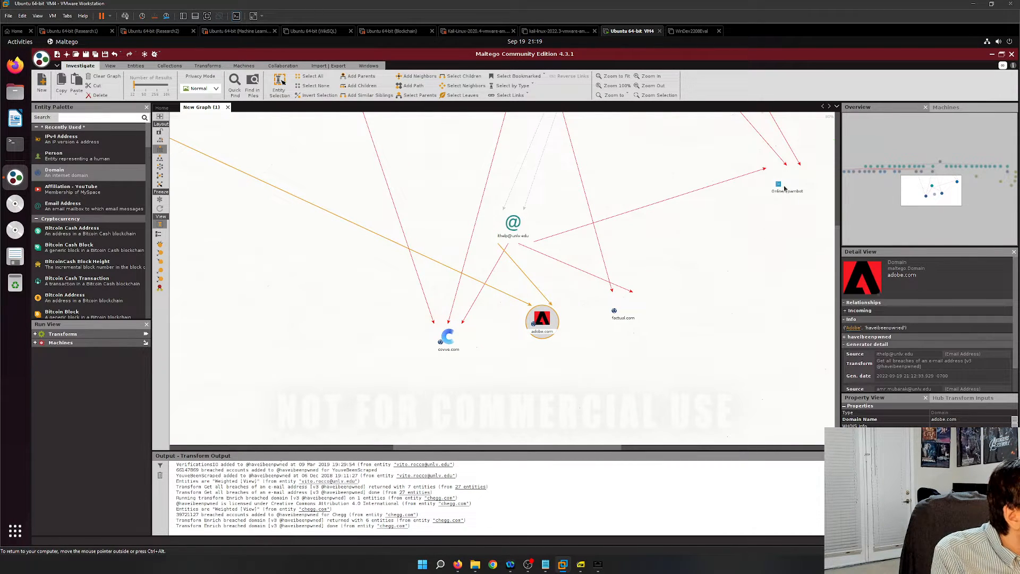
left_click_drag(785, 188, 678, 380)
left_click(613, 311)
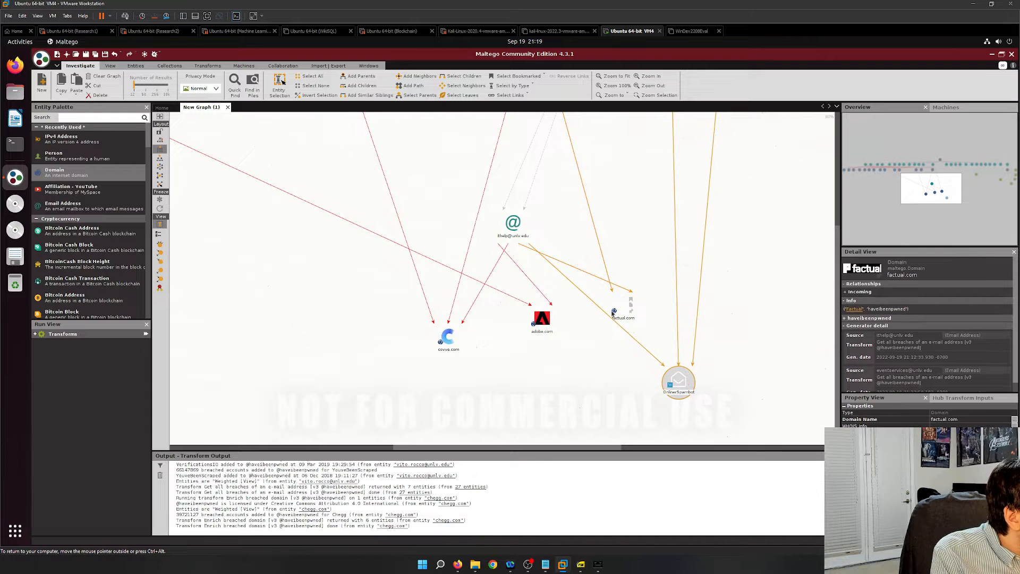
left_click_drag(614, 312, 589, 402)
left_click_drag(537, 333, 514, 419)
left_click_drag(444, 332, 418, 399)
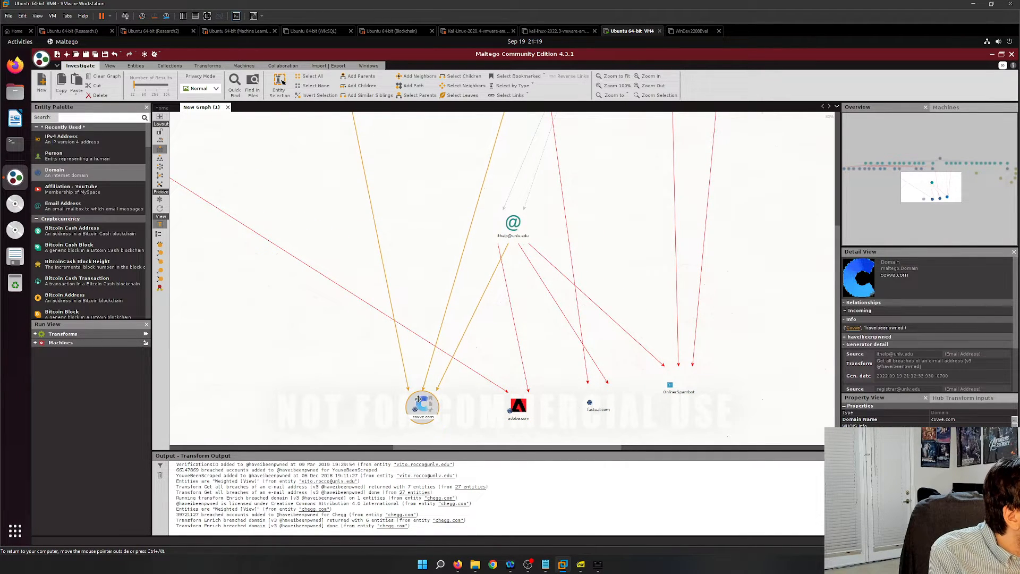
left_click_drag(545, 355, 553, 280)
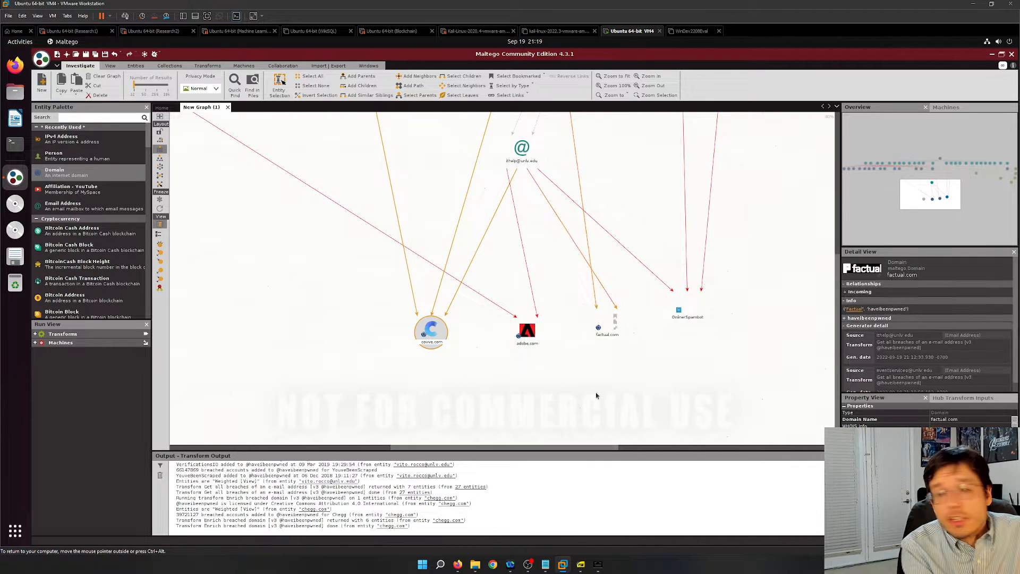
left_click_drag(566, 355, 566, 308)
right_click(437, 285)
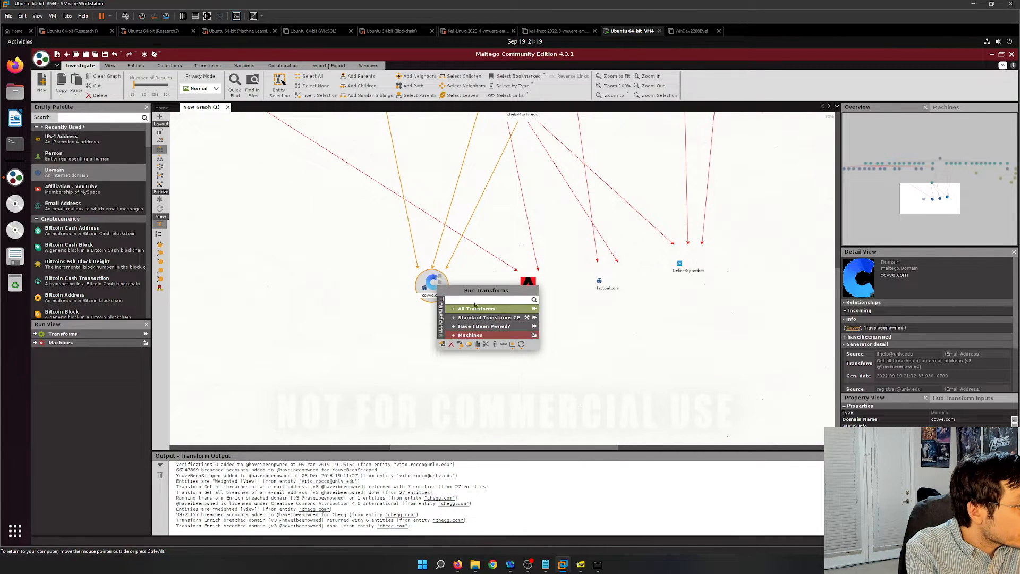
type("br")
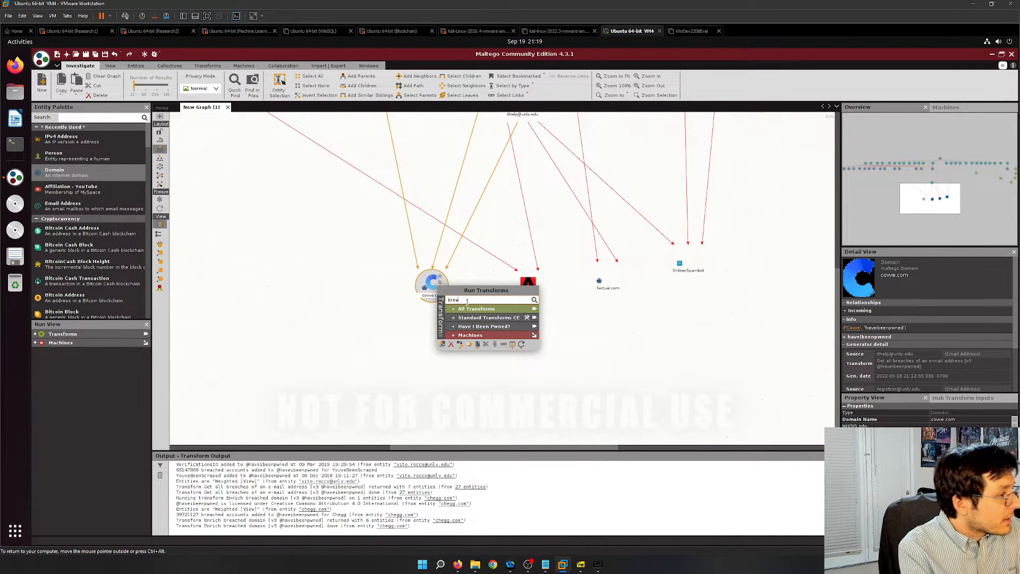
type("ea")
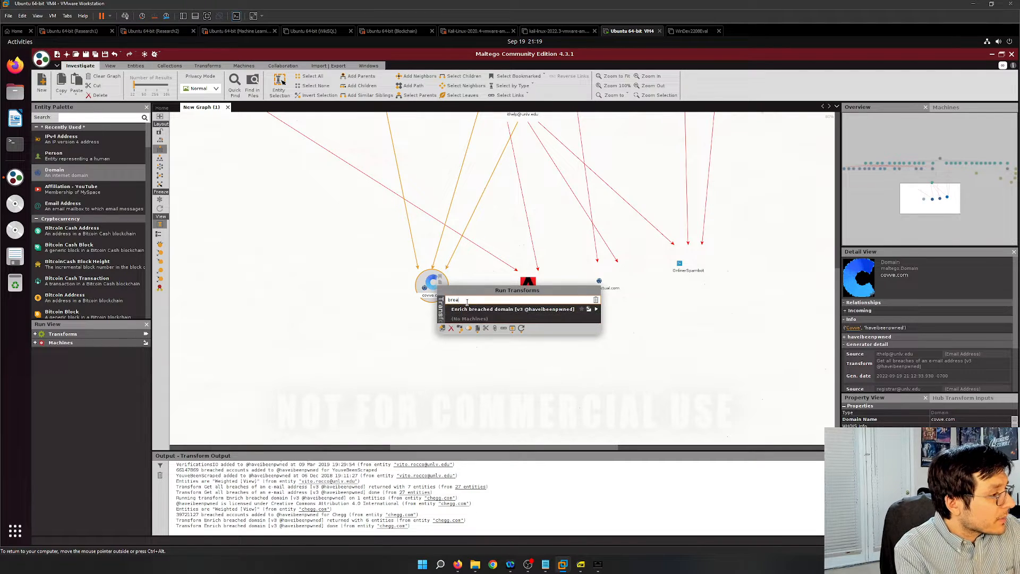
left_click(597, 309)
left_click(525, 290)
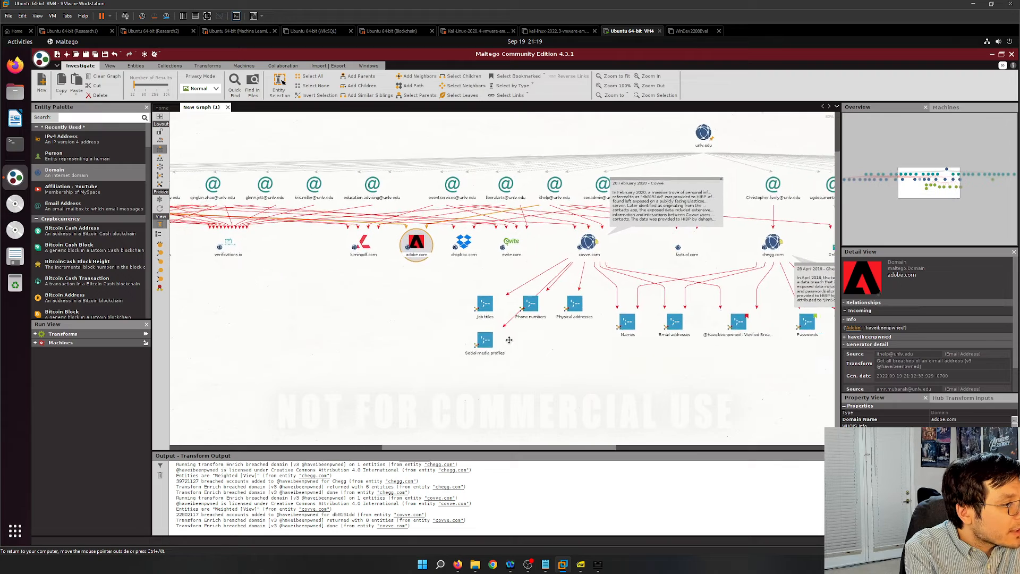
Trace the covve.com data links and move the shared Names and Email addresses nodes lower on the graph.
scroll(563, 343, "up", 3)
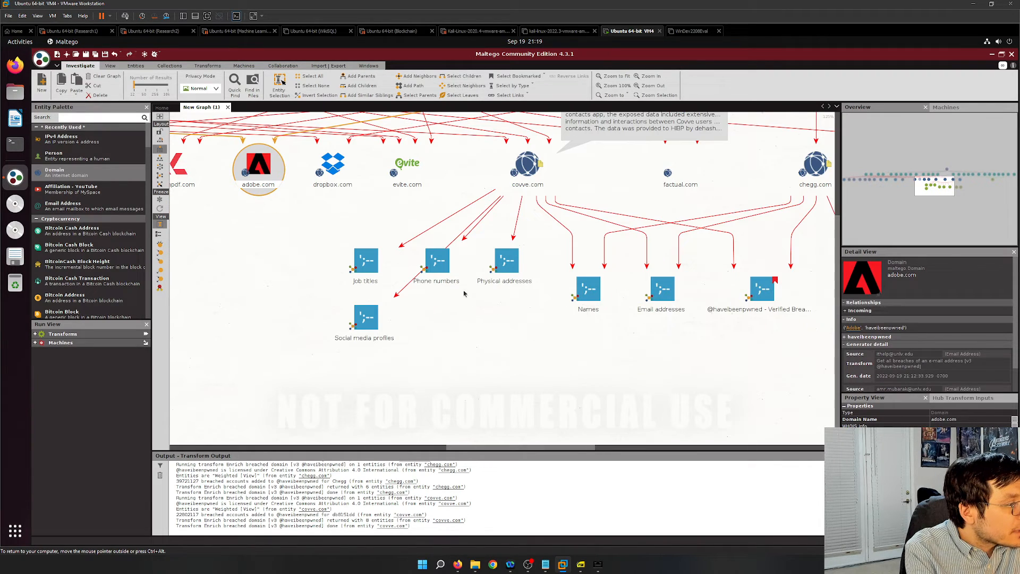
left_click(522, 171)
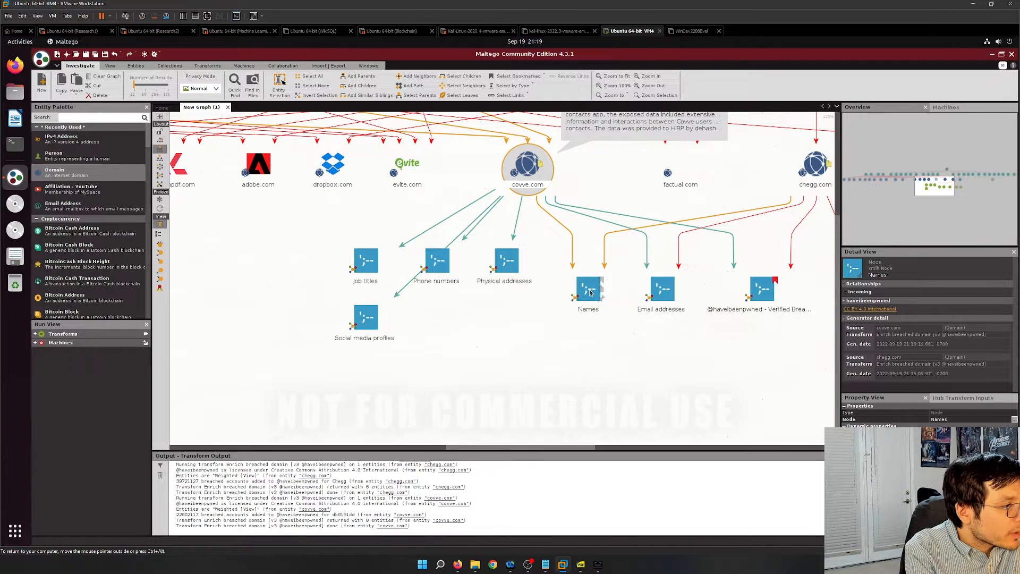
right_click(594, 290)
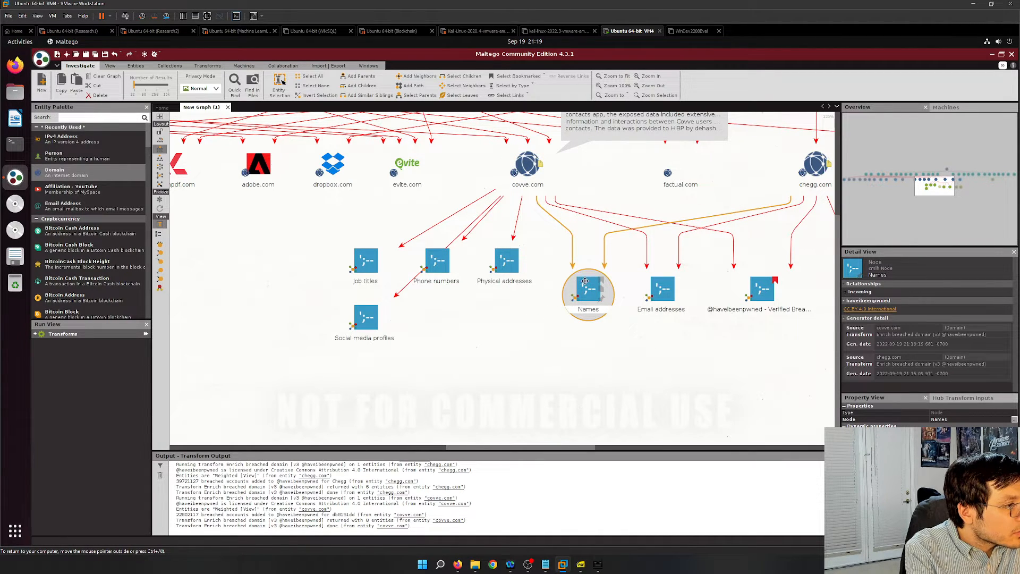
scroll(661, 329, "down", 2)
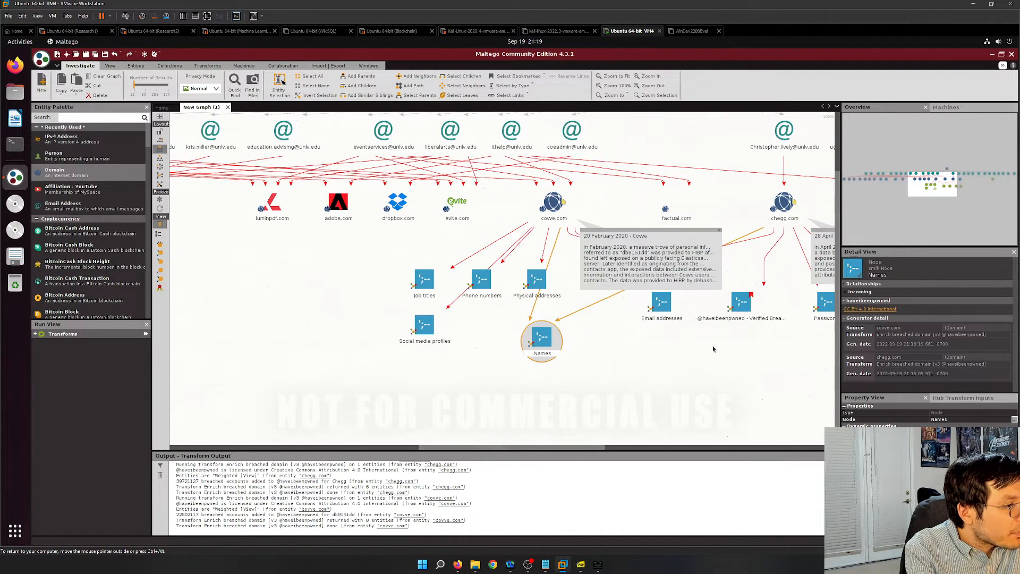
left_click_drag(663, 312, 609, 381)
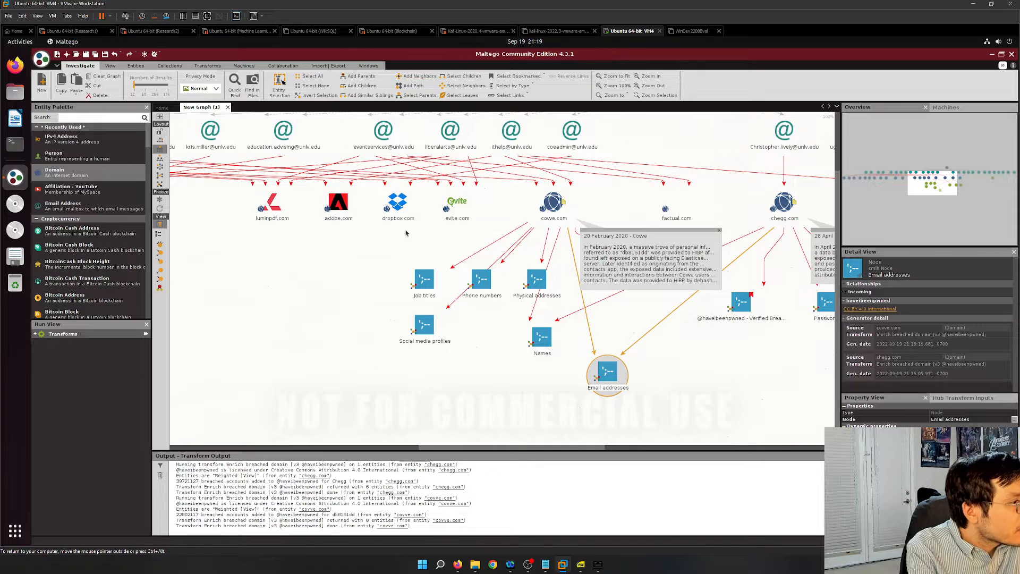
left_click(337, 202)
right_click(338, 202)
type("brea")
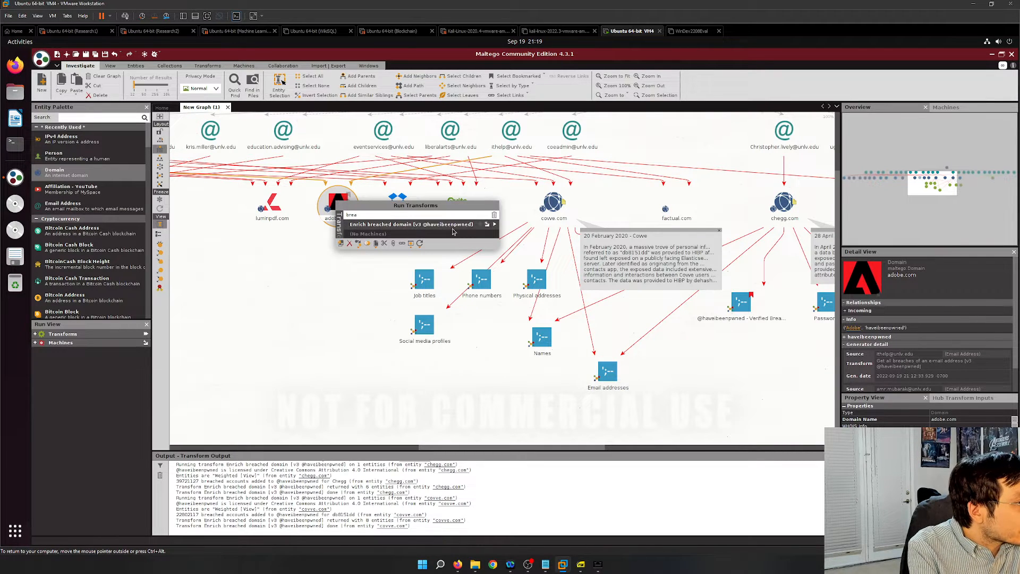
left_click(494, 224)
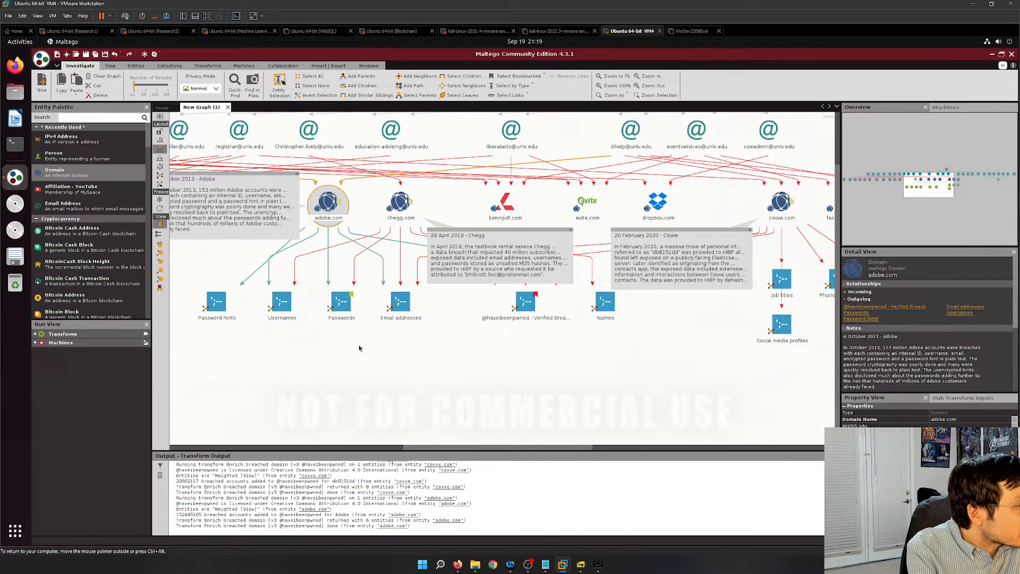
Examine the Password hints node linked to adobe.com and open the Adobe breach note to read its full text.
left_click(218, 301)
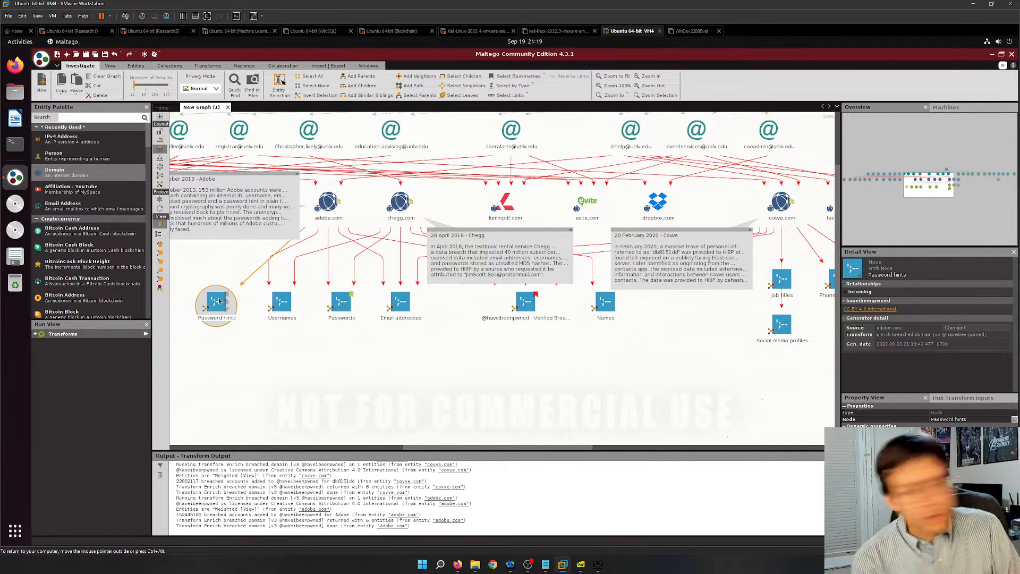
left_click(412, 405)
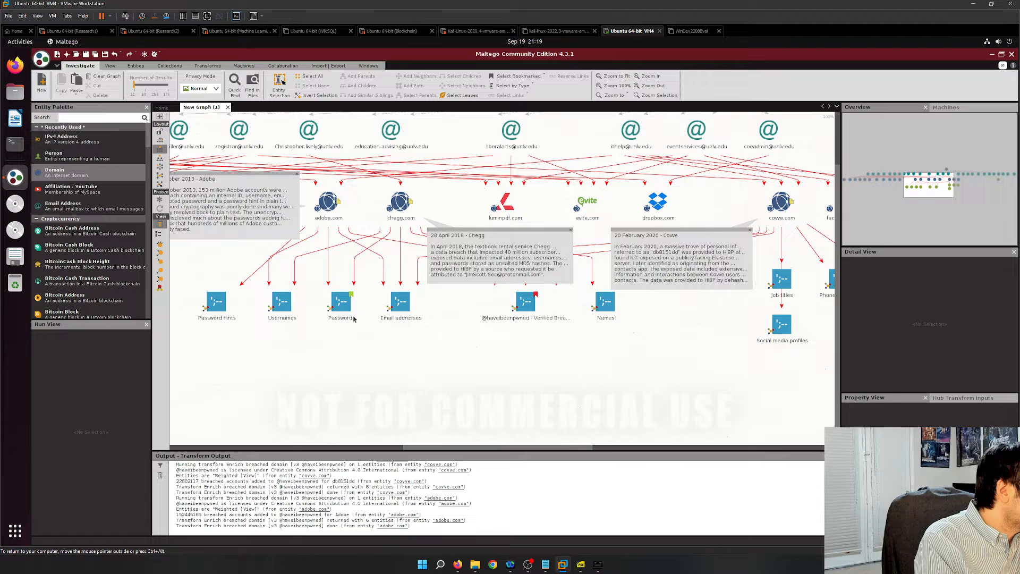
left_click(273, 207)
left_click(256, 183)
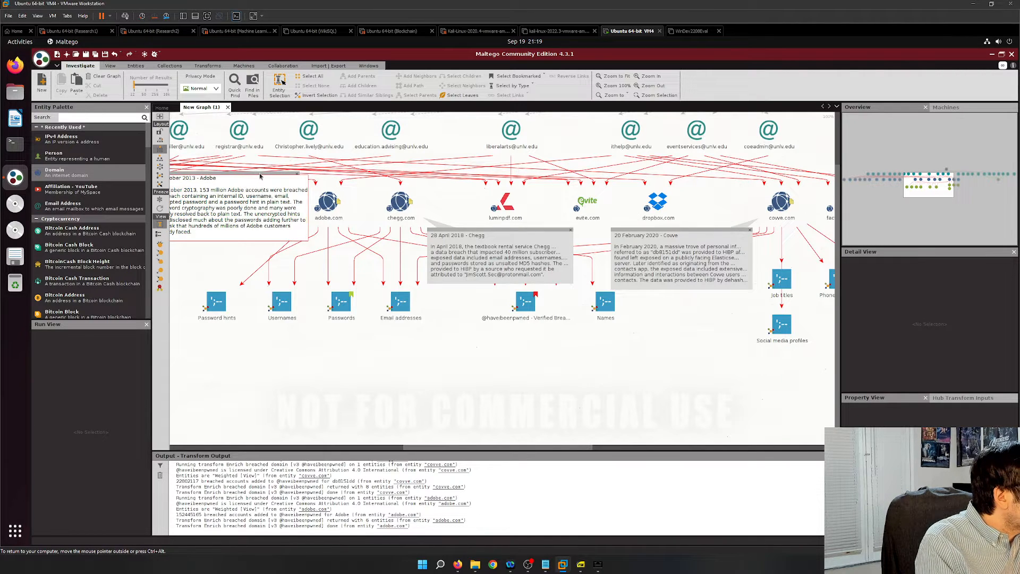
left_click_drag(269, 356, 359, 374)
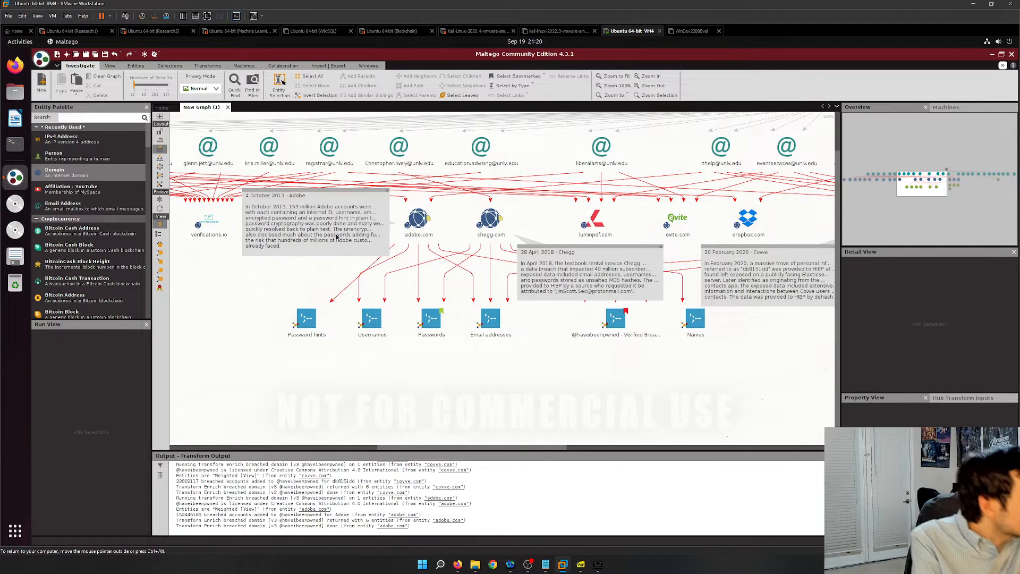
double_click(349, 214)
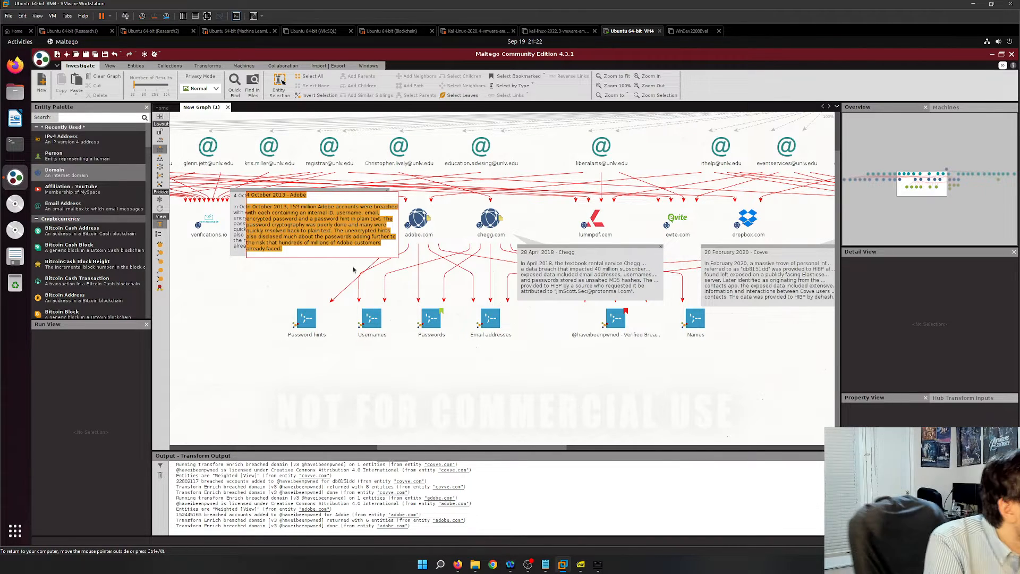
Leave the Adobe note, review the wider breach graph and clear the selection.
left_click(490, 317)
scroll(490, 318, "down", 6)
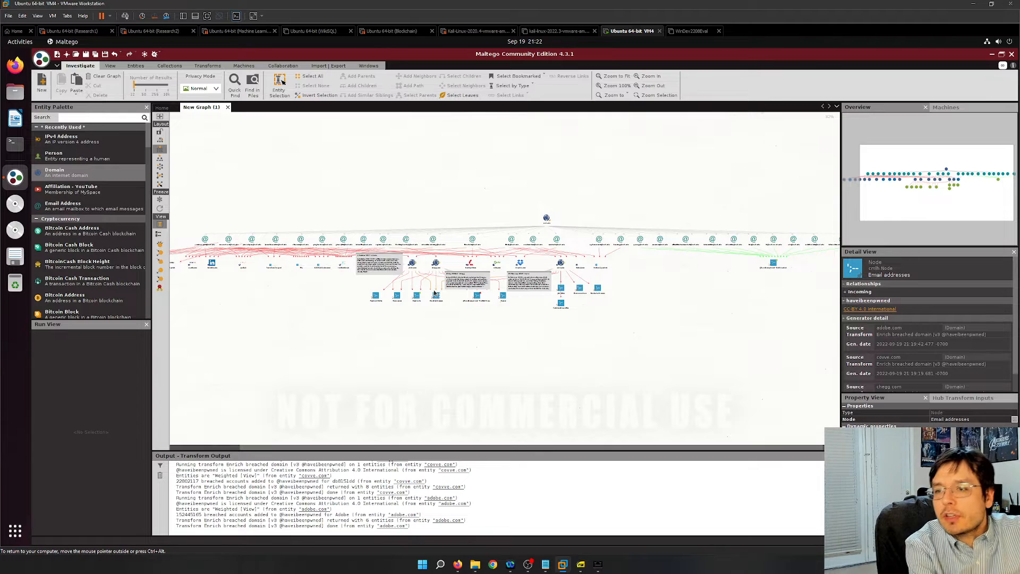
left_click(480, 337)
left_click(510, 305)
left_click(472, 358)
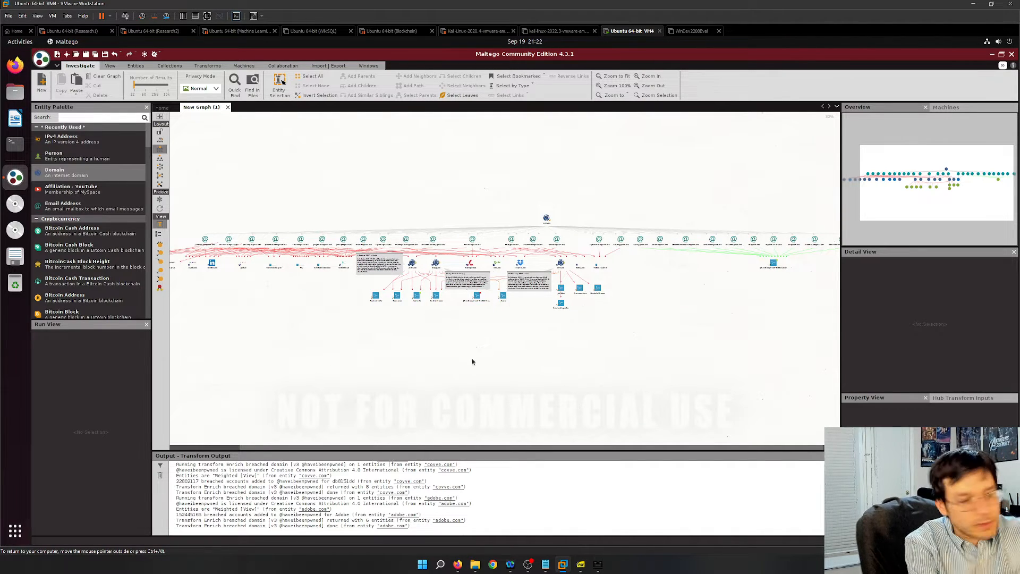